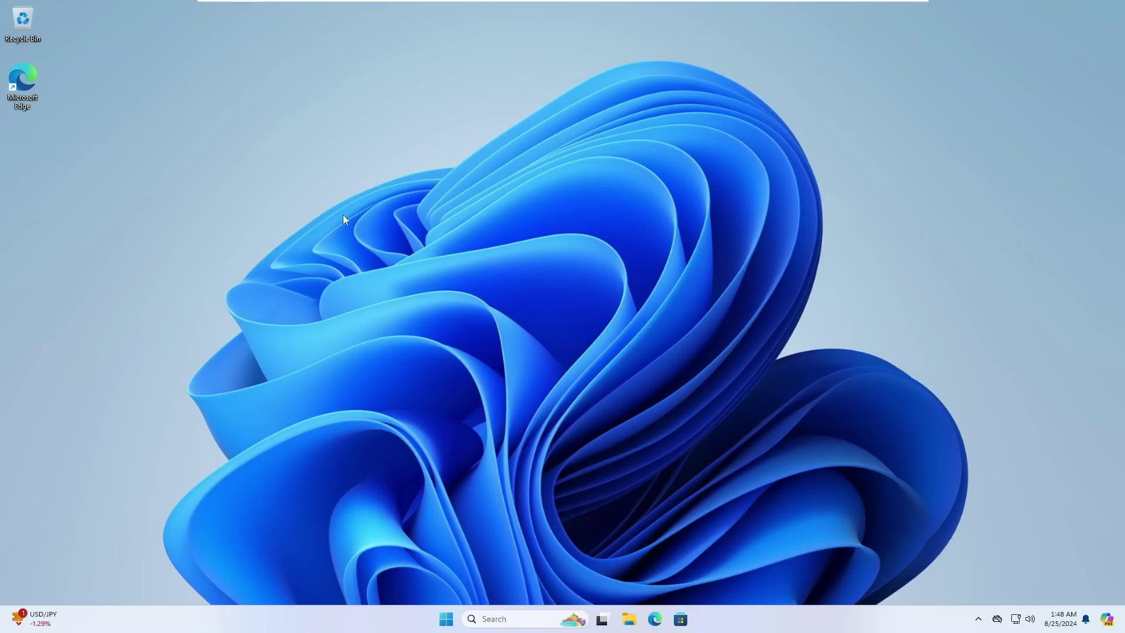
Find the restore point settings in Windows search and turn on system protection for Local Disk (C:).
click(494, 618)
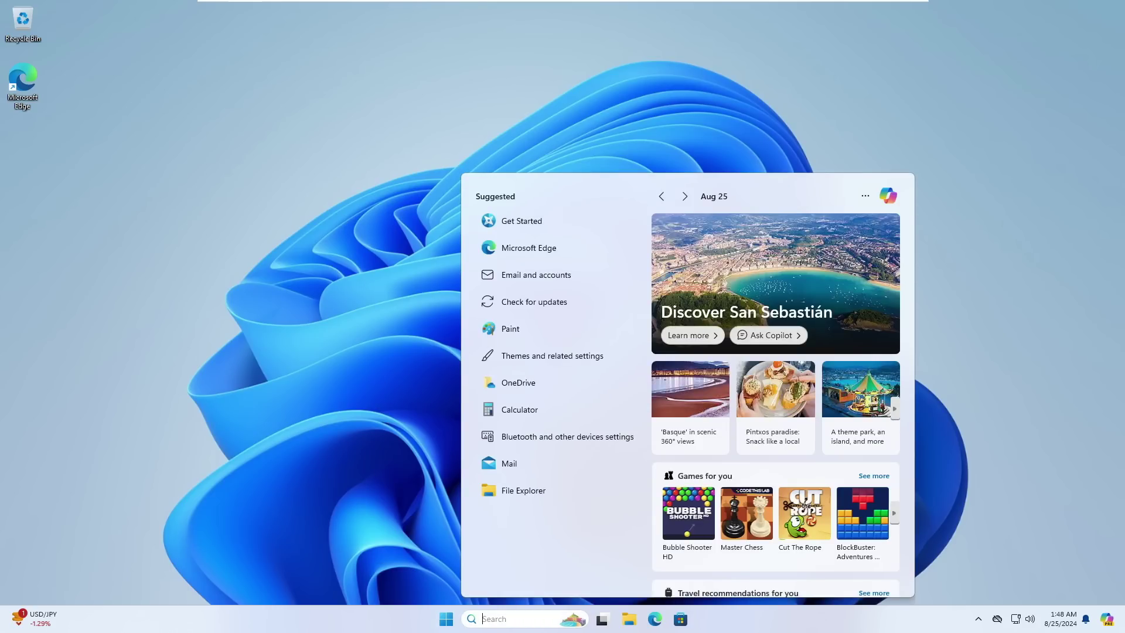
text(restore)
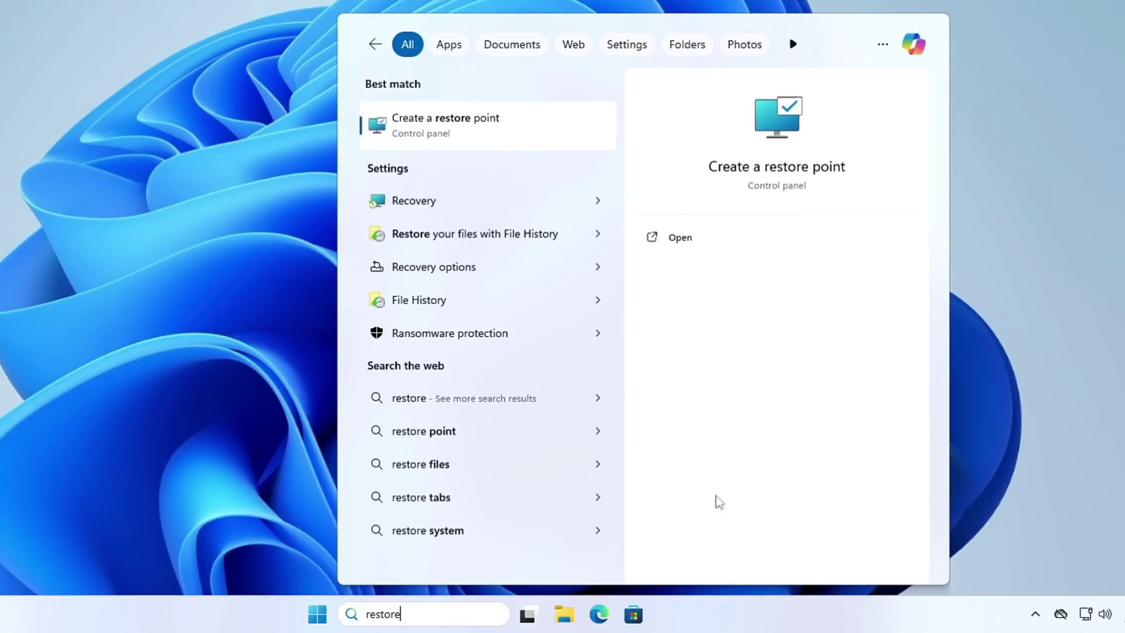
click(417, 141)
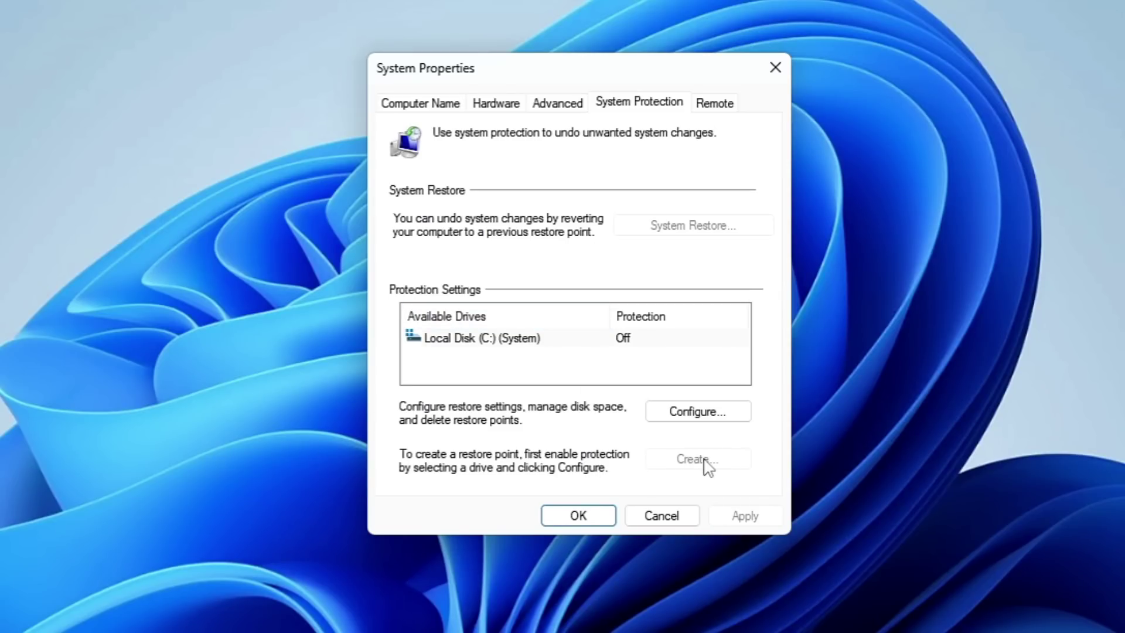
click(693, 418)
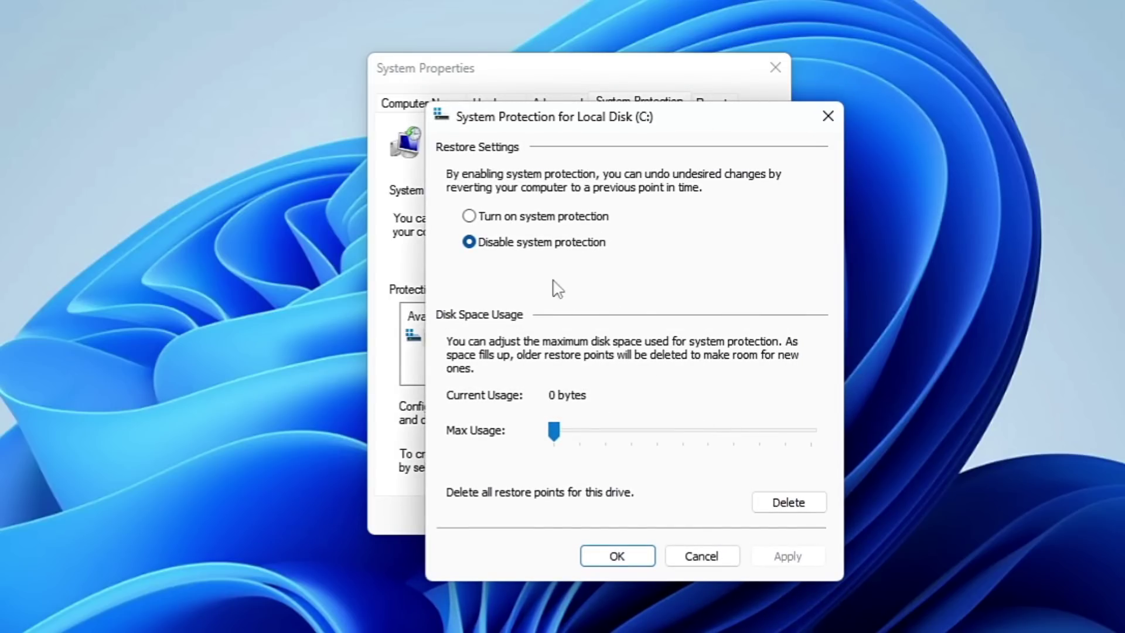
click(535, 221)
click(787, 557)
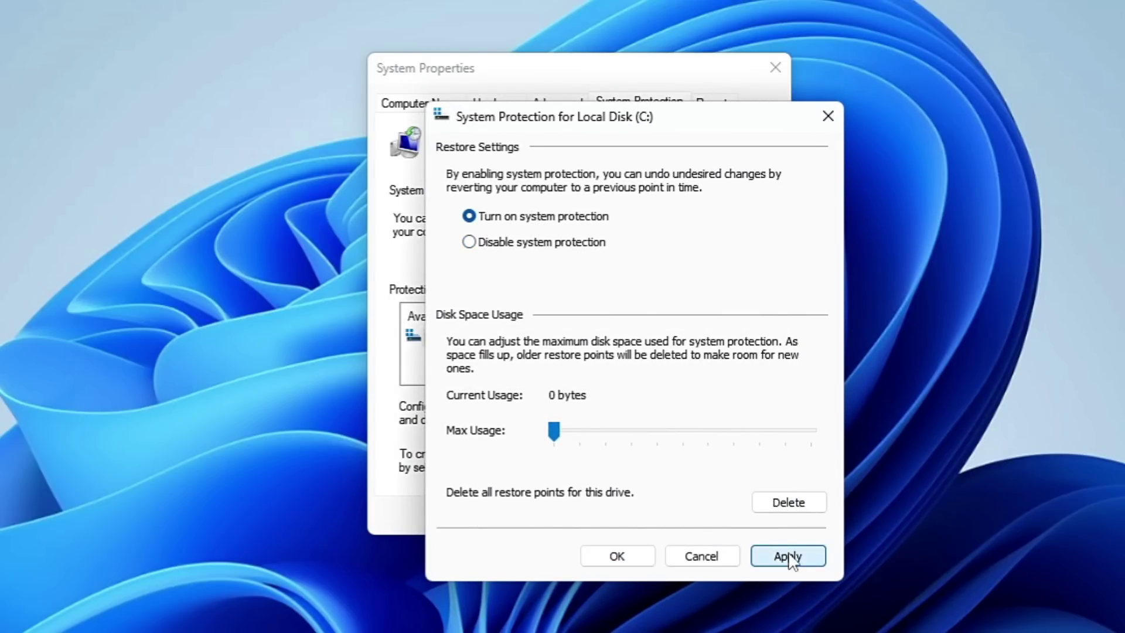
click(647, 559)
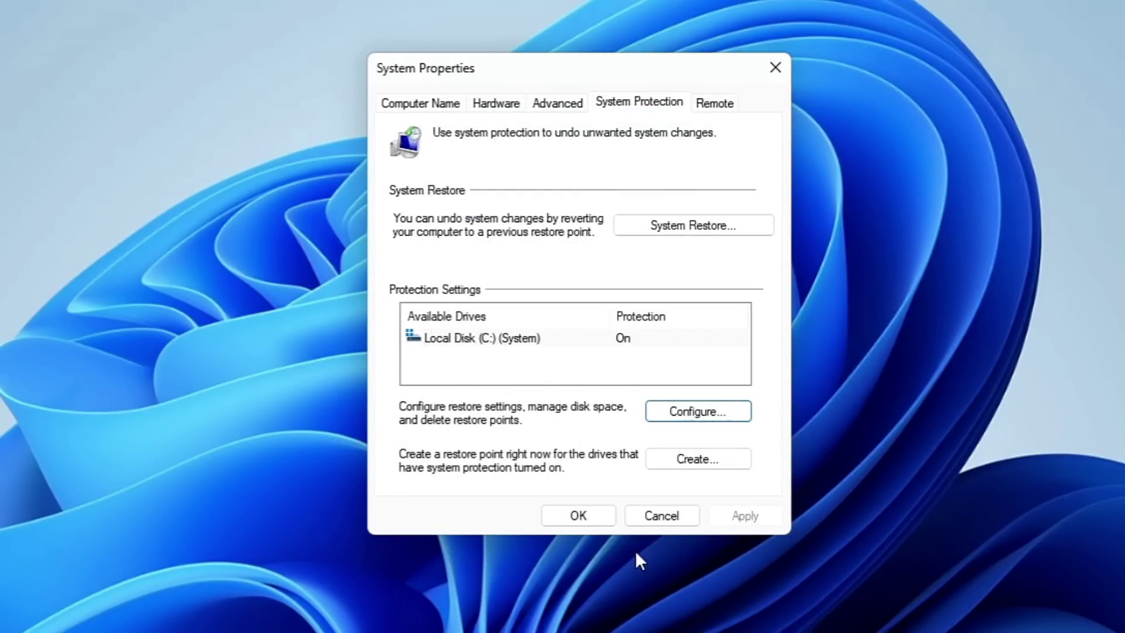
Create a restore point described as "Win Optimization" and close System Properties.
click(697, 460)
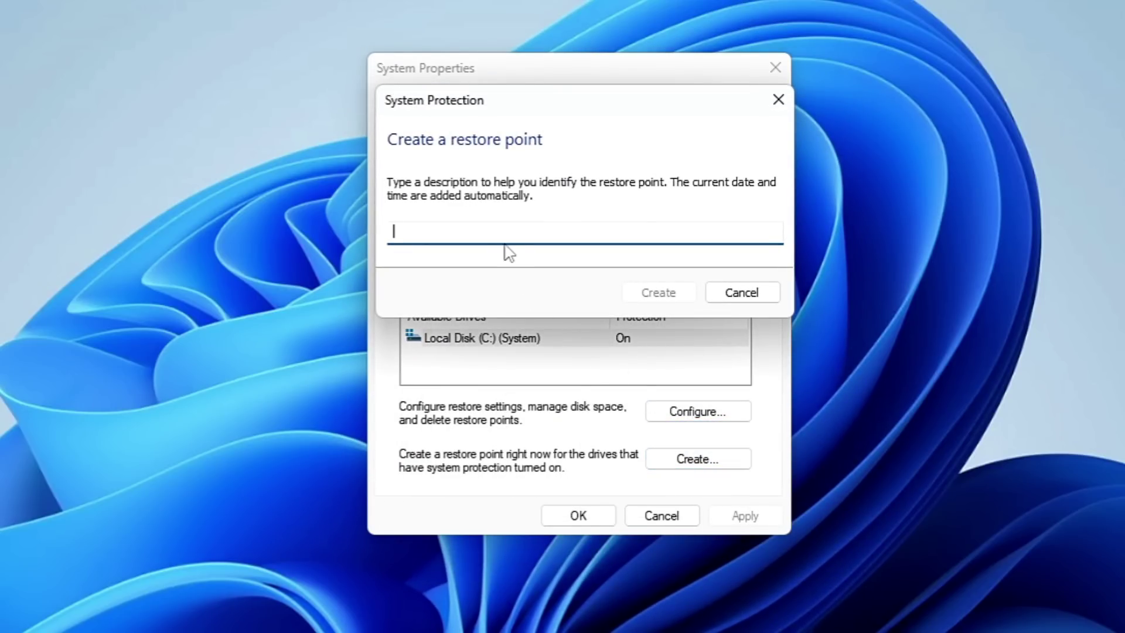
text(Win Optimization)
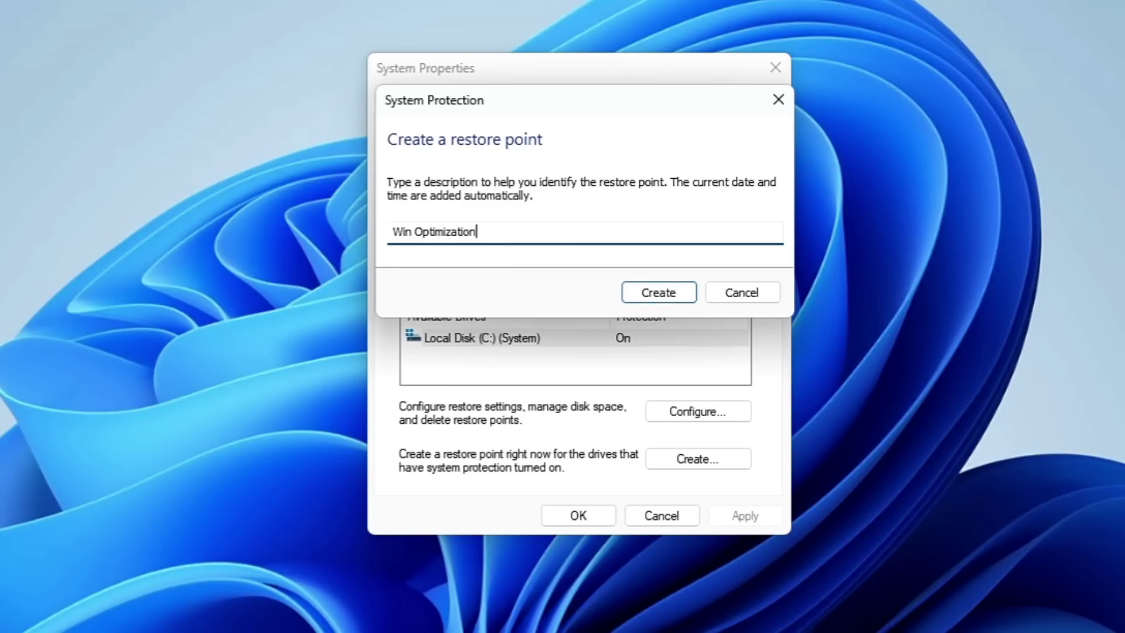
click(650, 292)
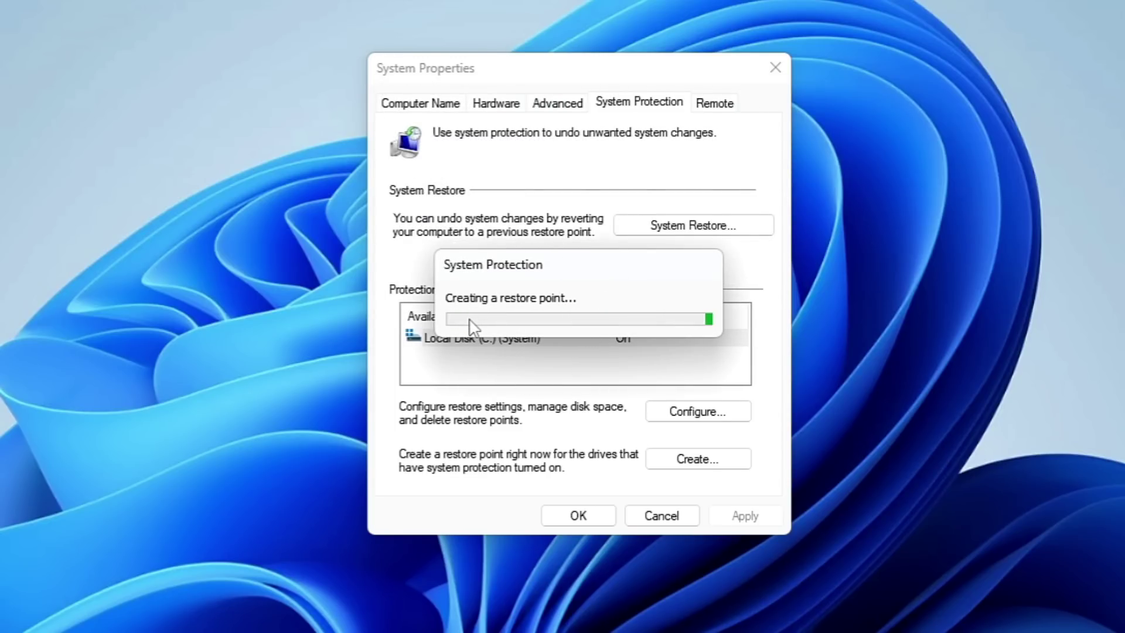
click(716, 311)
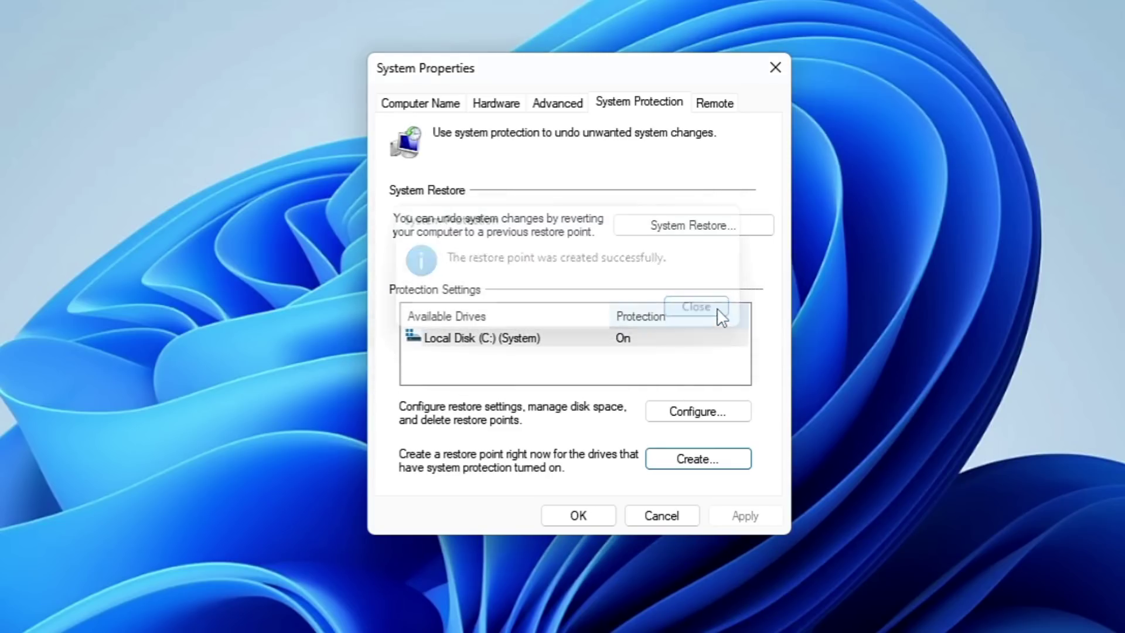
click(579, 516)
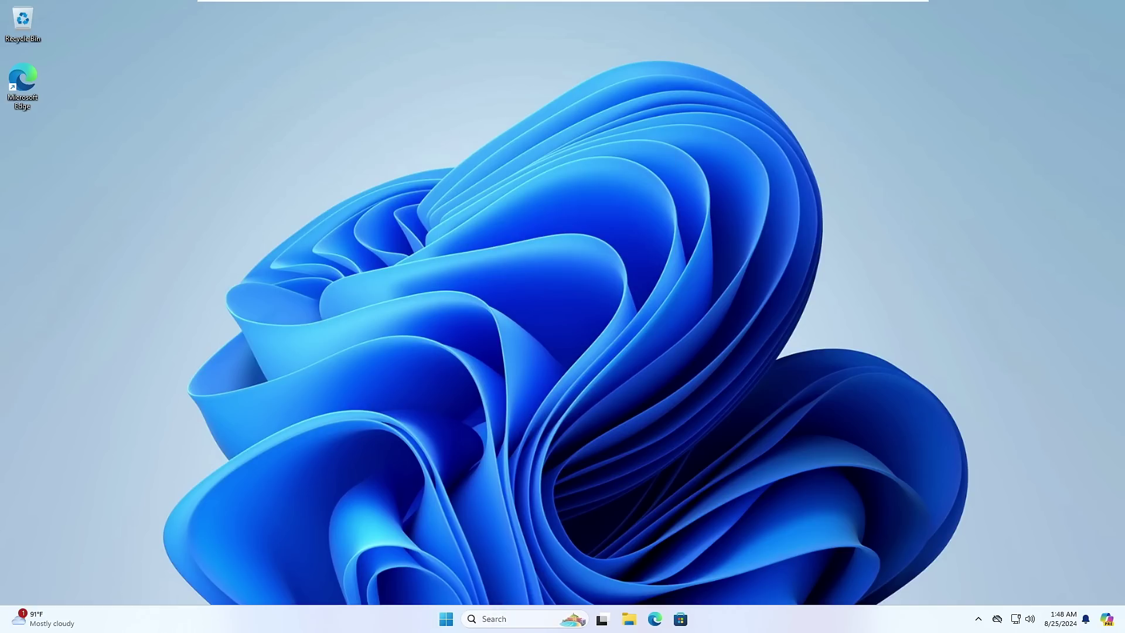
Launch sysdm.cpl and open the Performance settings from the advanced system properties, moving the dialog so all its options are visible.
click(494, 618)
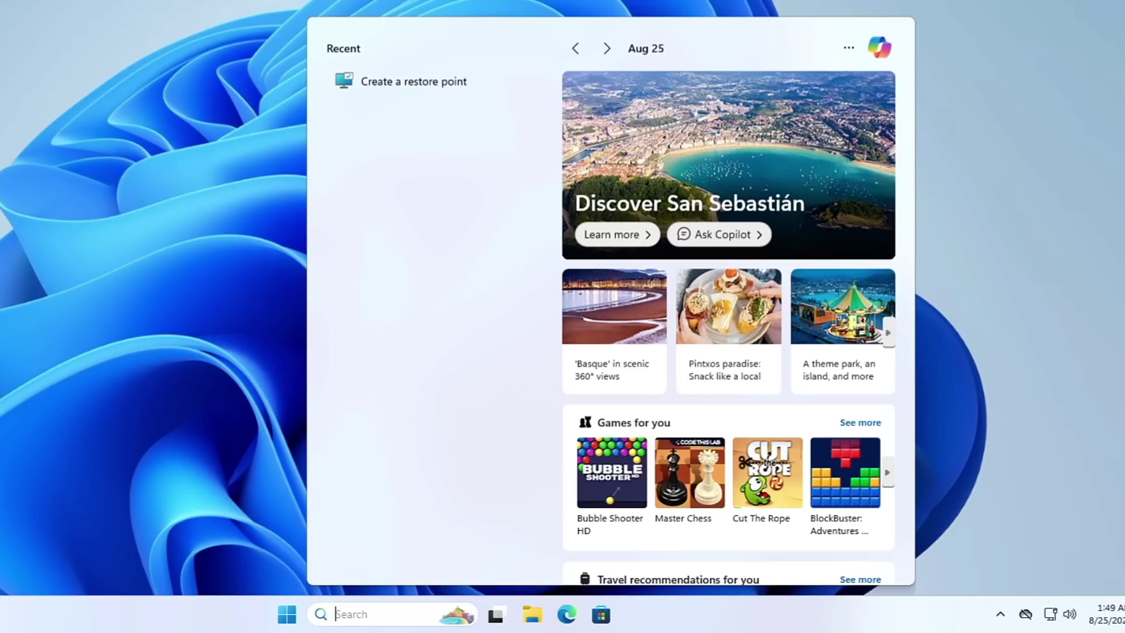
text(sy)
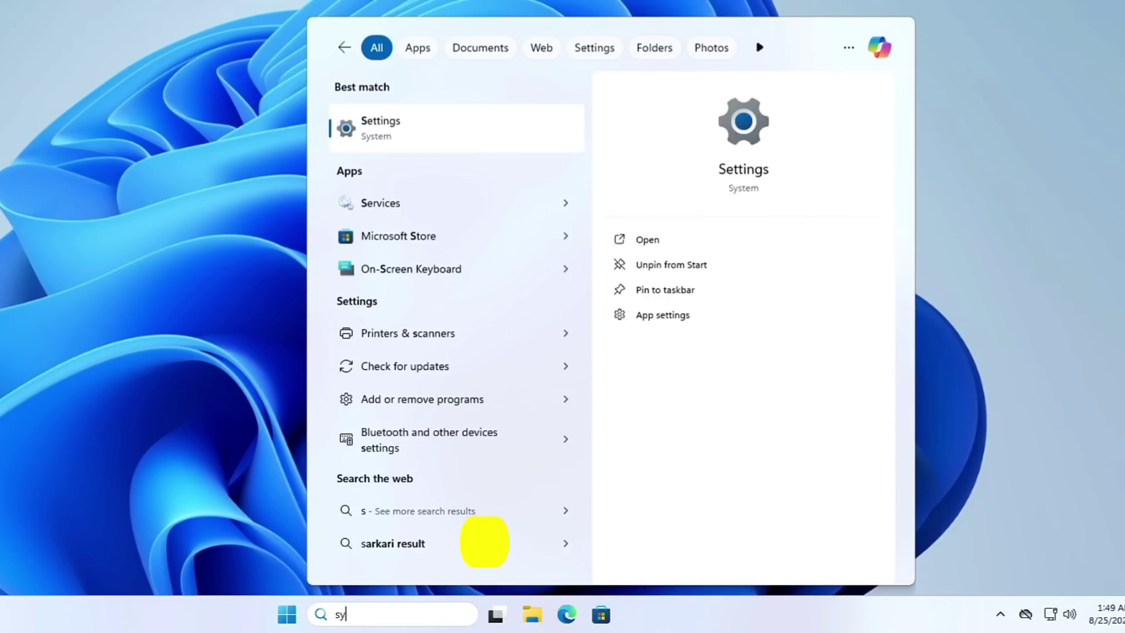
text(sdm.)
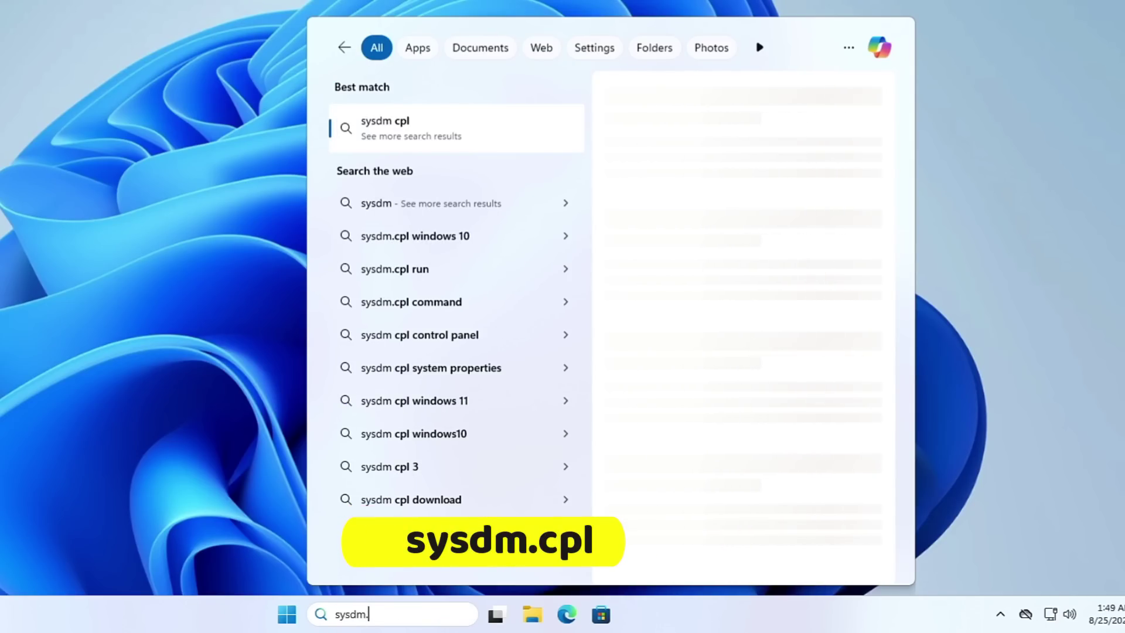
text(cpl)
key(Return)
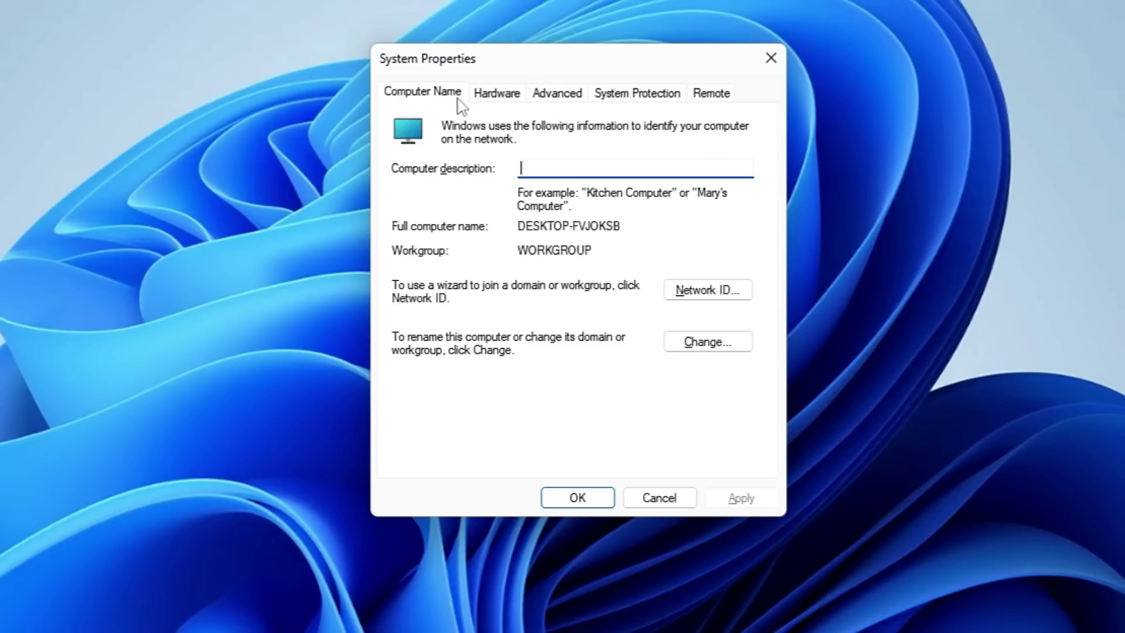
click(570, 99)
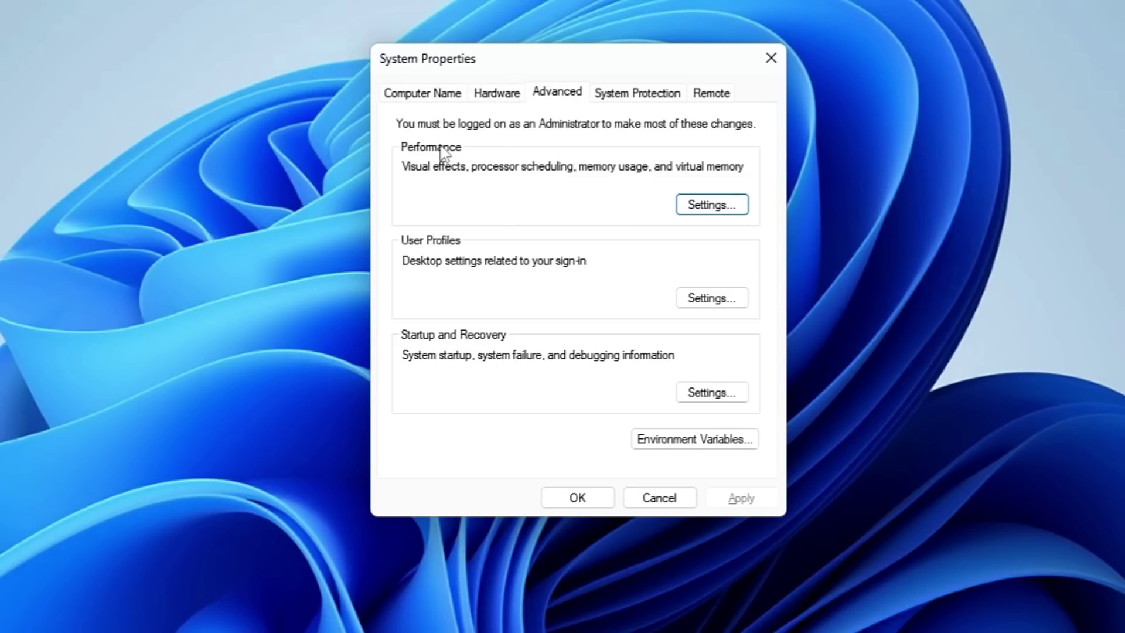
click(710, 210)
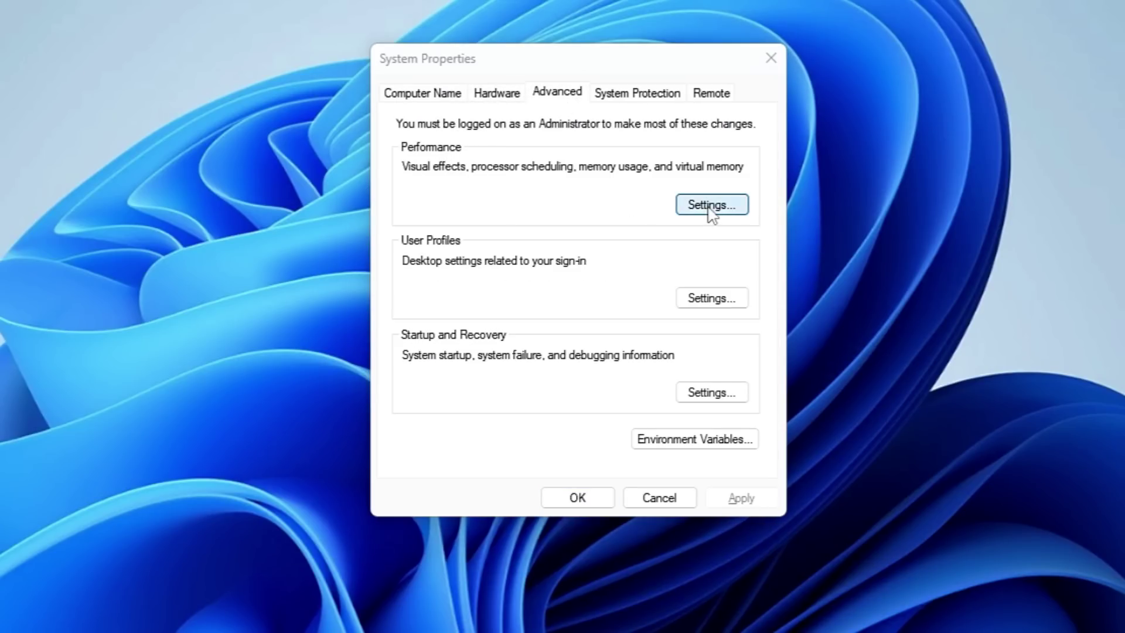
drag(467, 135, 476, 1)
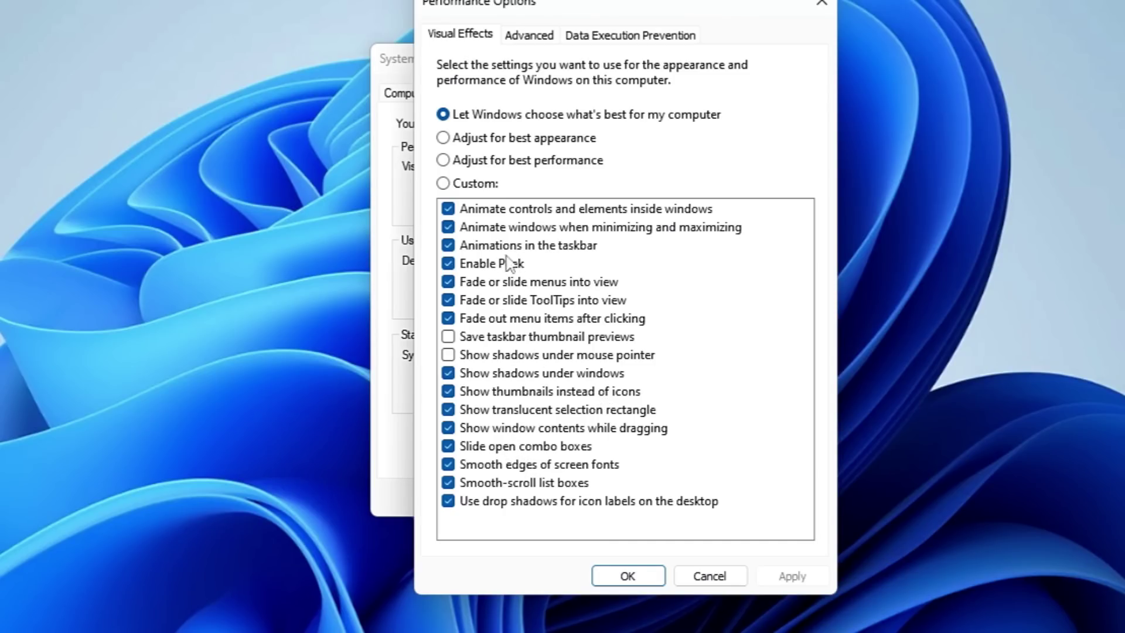
Adjust visual effects for best performance, re-enable only minimize/maximize window animation, thumbnails instead of icons and smooth screen font edges, and apply.
click(493, 167)
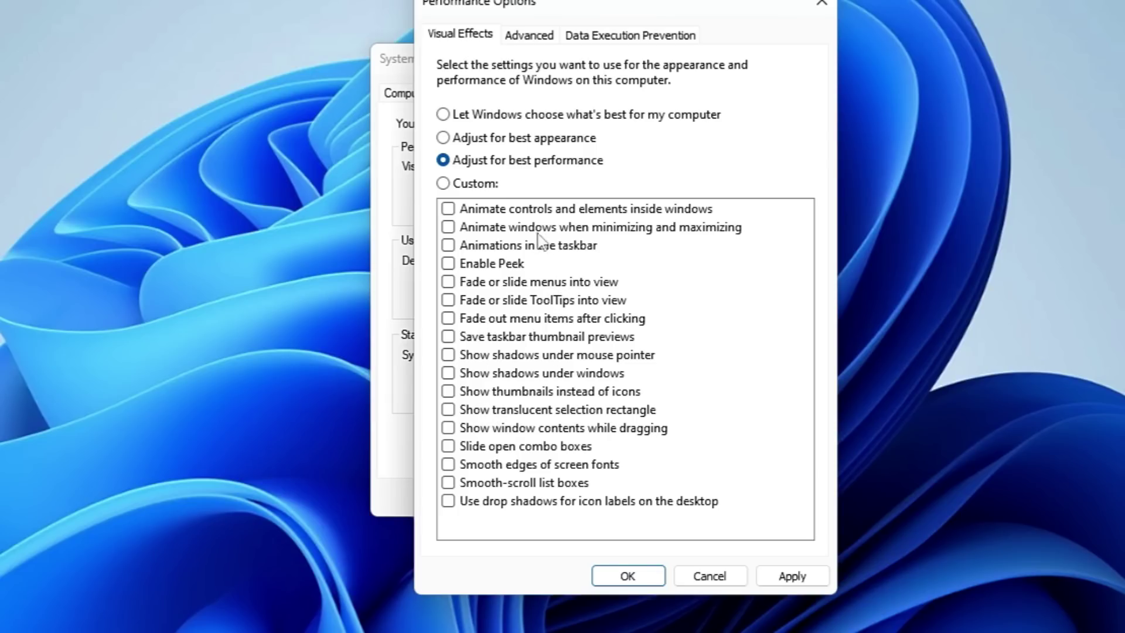
click(495, 228)
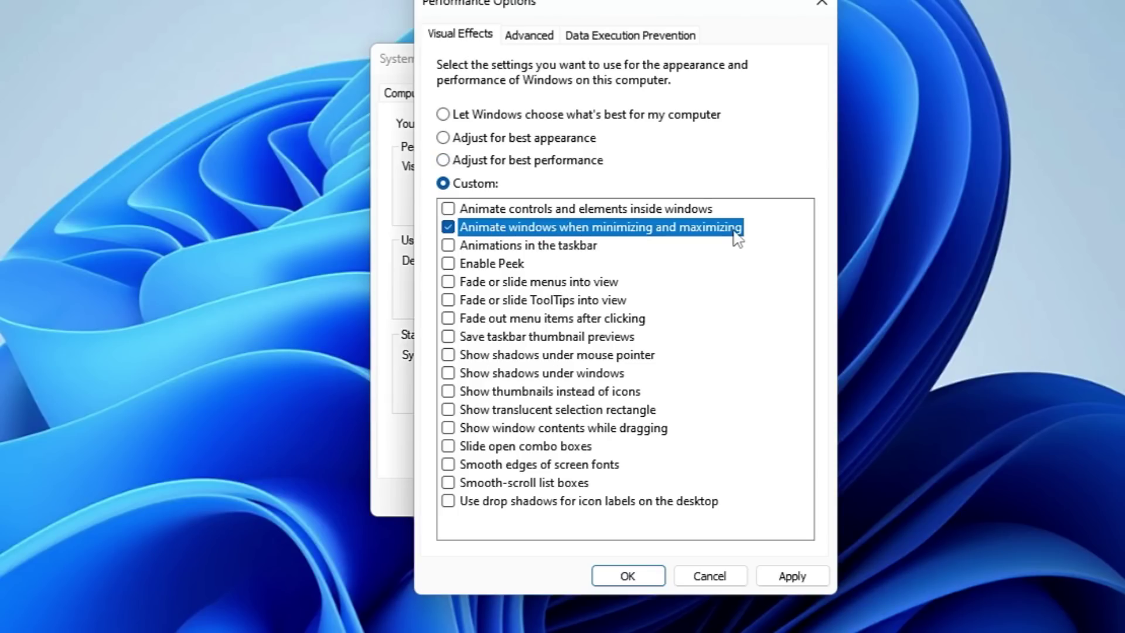
click(545, 393)
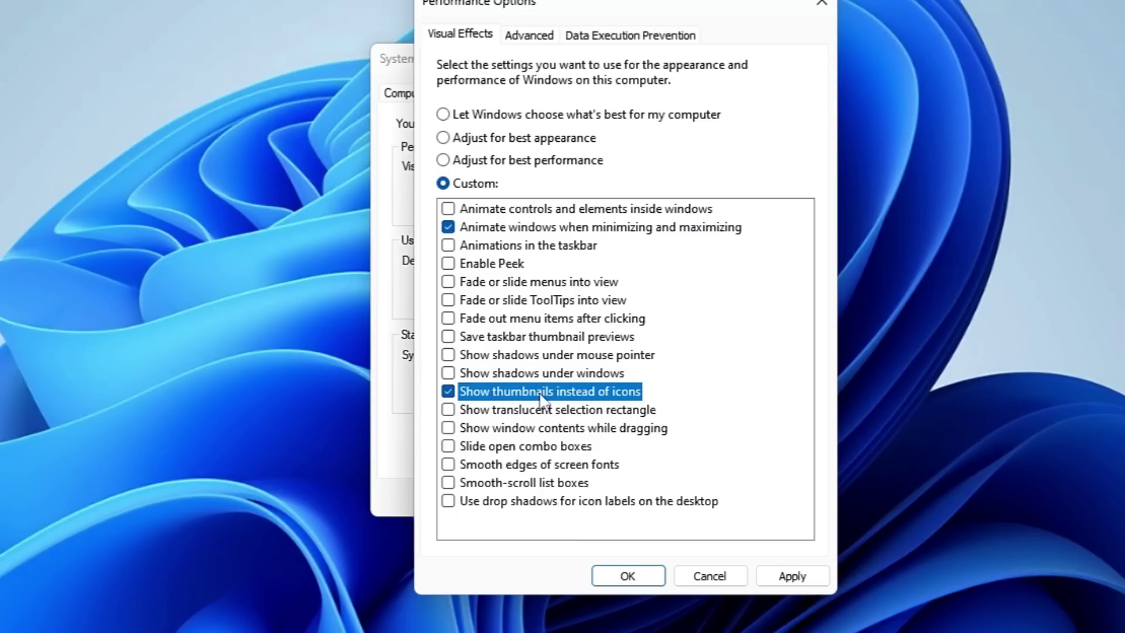
click(519, 467)
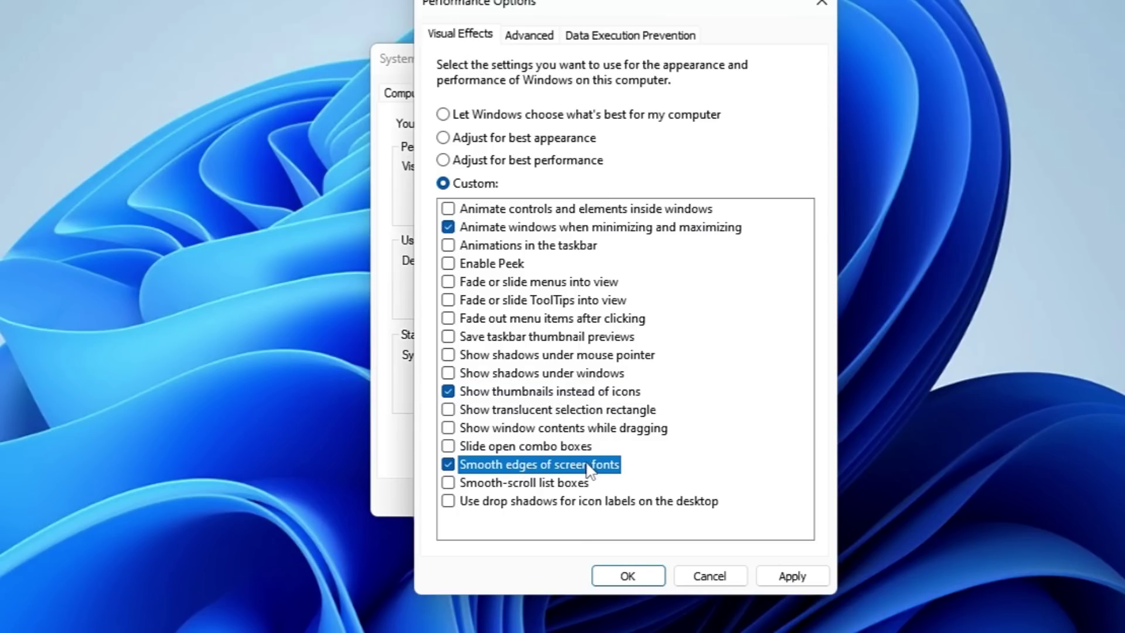
click(790, 576)
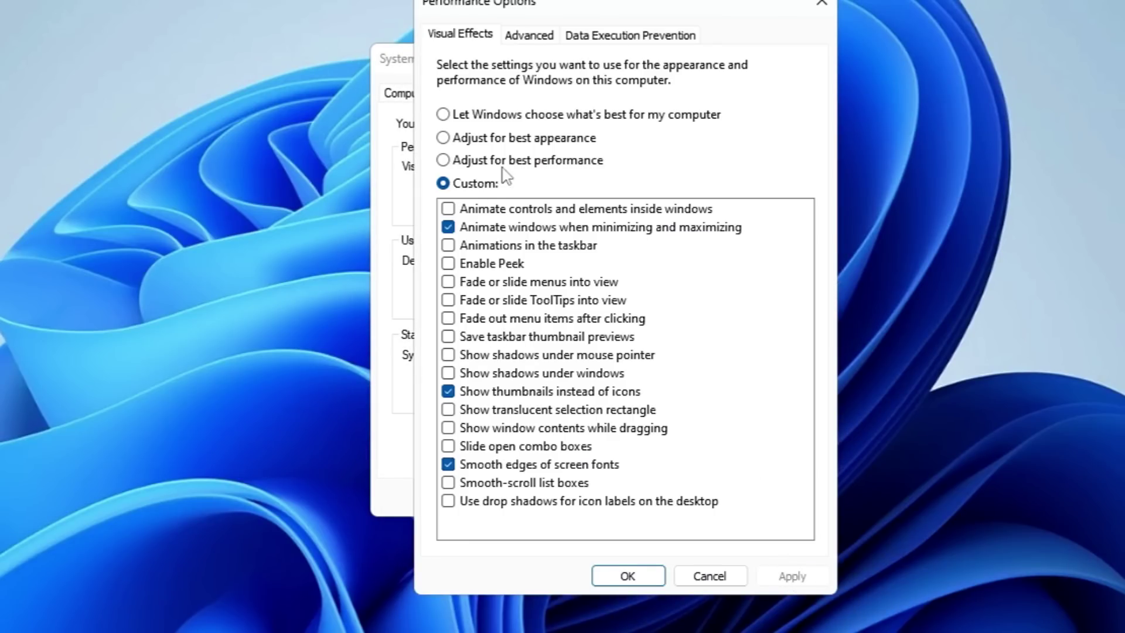
In the Virtual Memory settings, disable automatic paging file management and choose a custom size for drive C:.
click(531, 41)
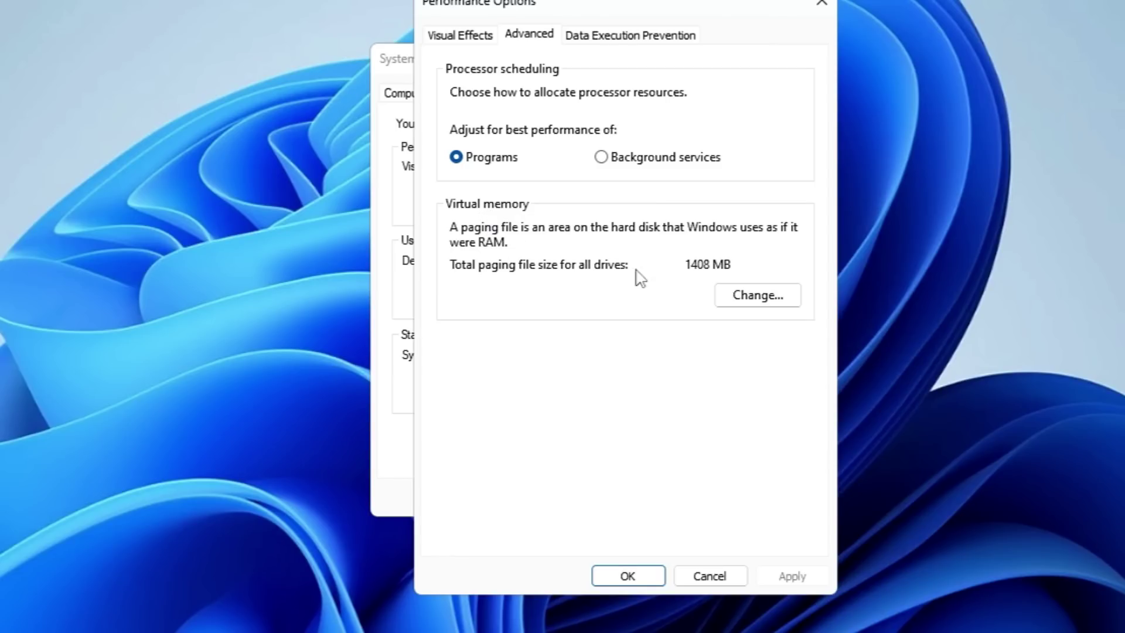
click(735, 302)
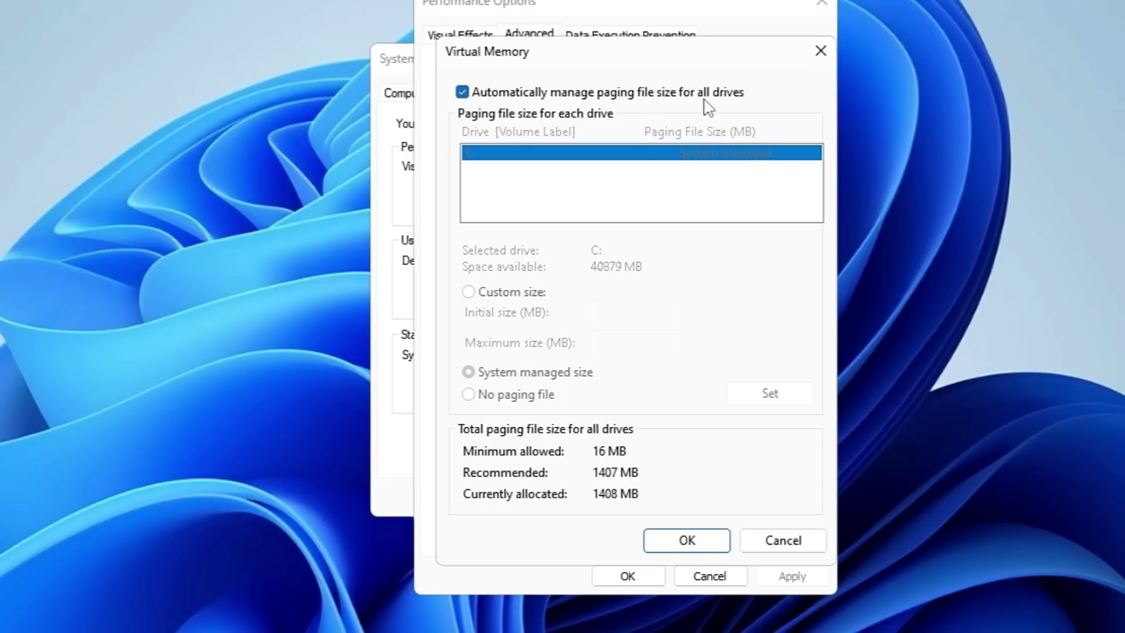
click(462, 92)
click(470, 292)
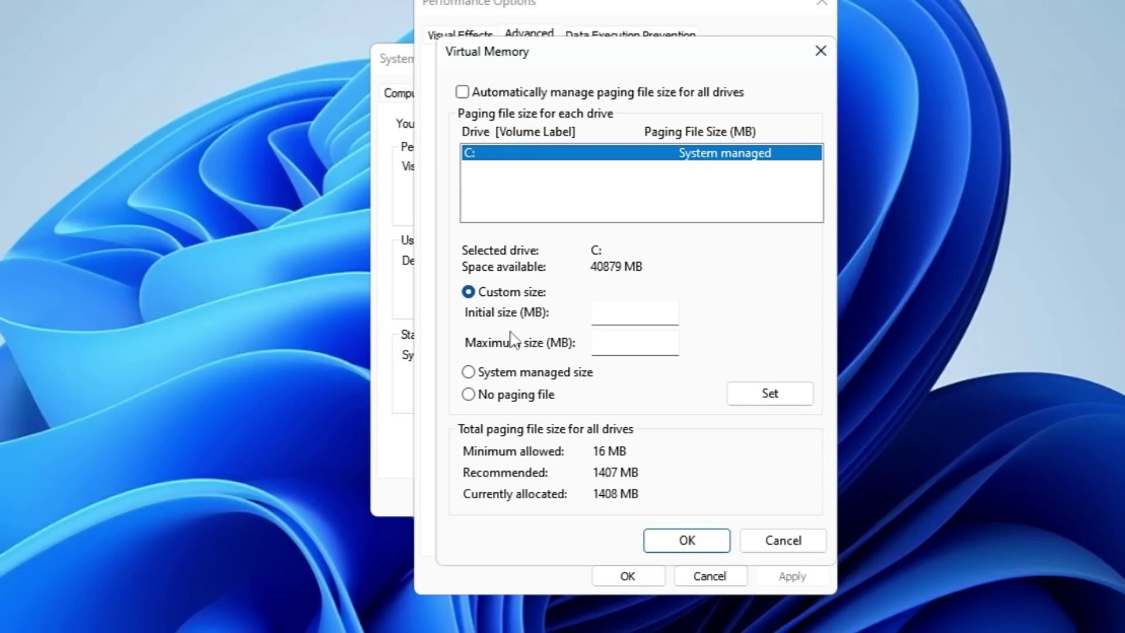
Search for System Information and open it to check the computer's installed memory.
key(super+s)
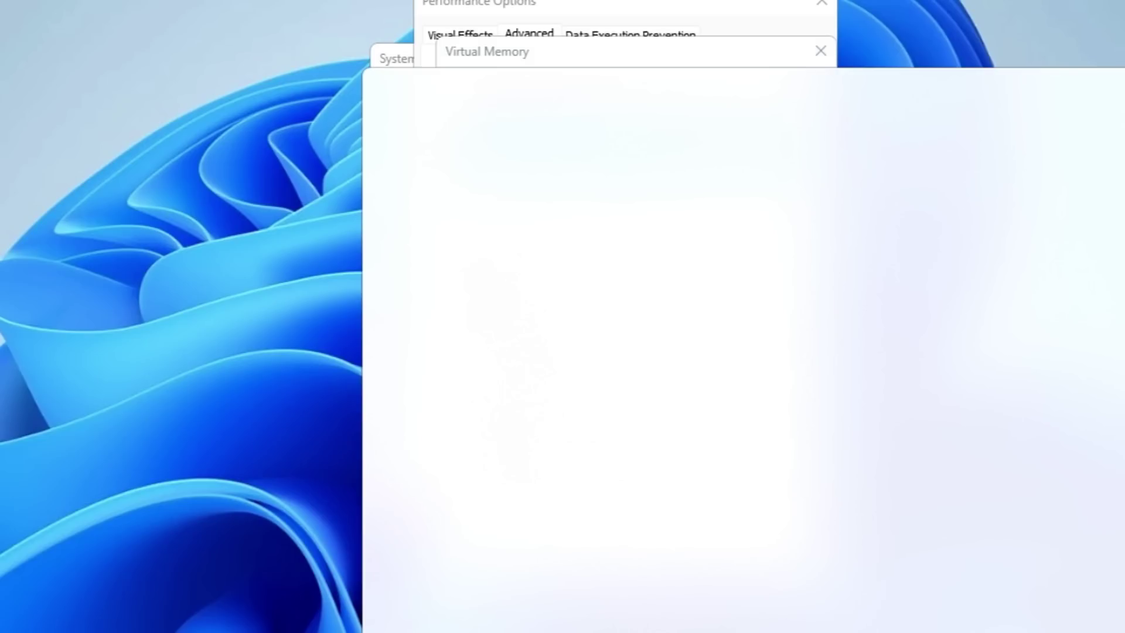
text(system)
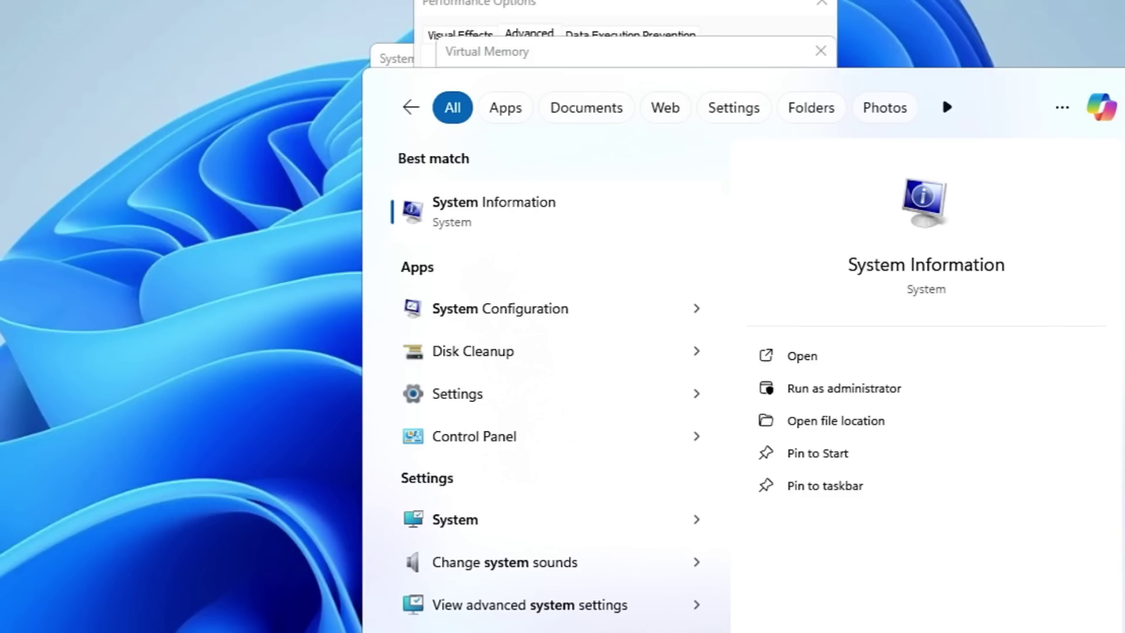
click(502, 212)
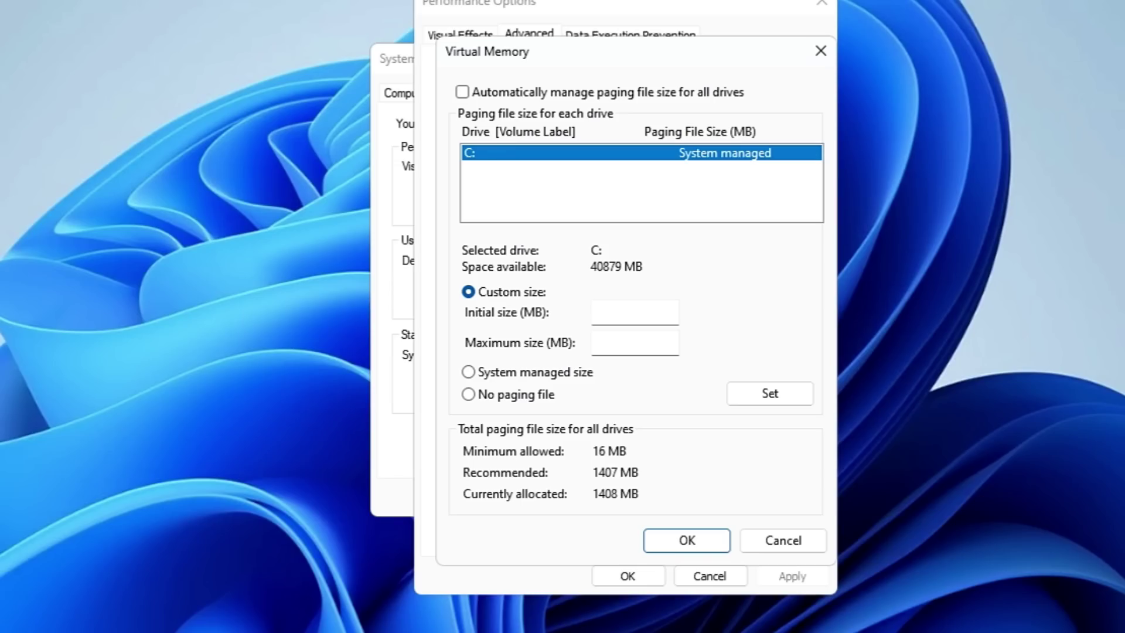
Open Calculator and compute 4 × 1024 for the paging file size in megabytes.
key(super+s)
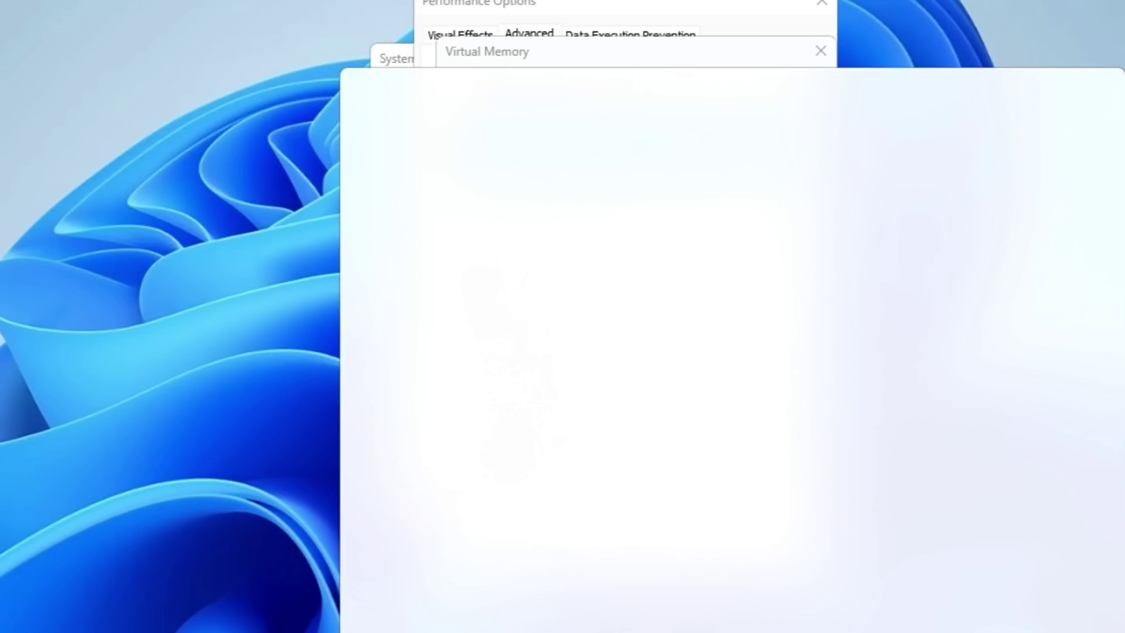
text(cal)
key(Return)
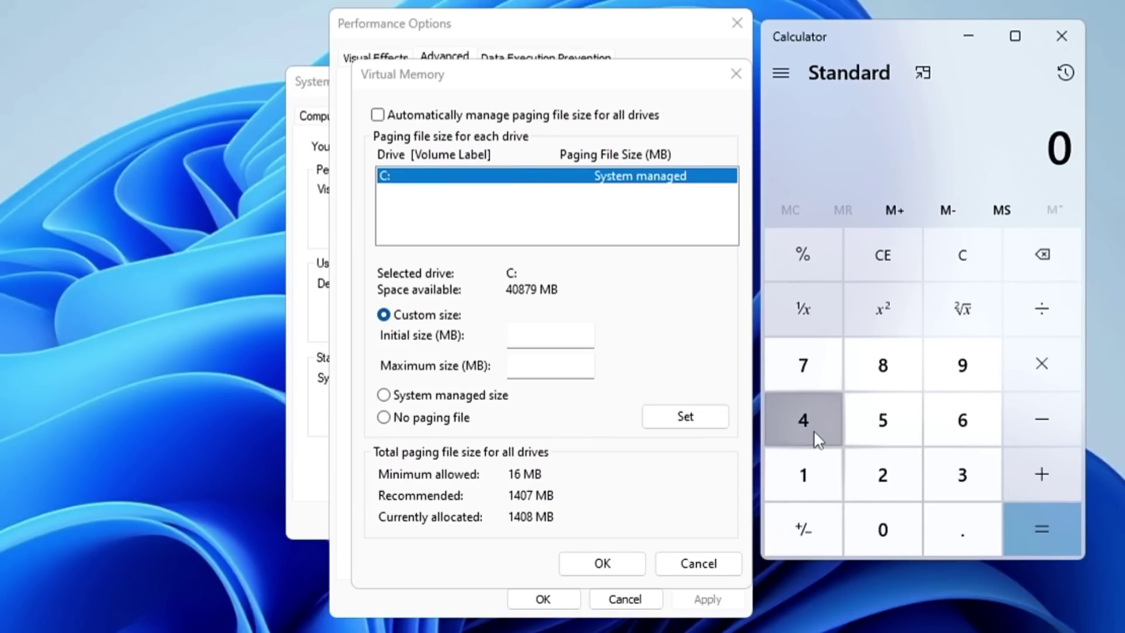
click(814, 432)
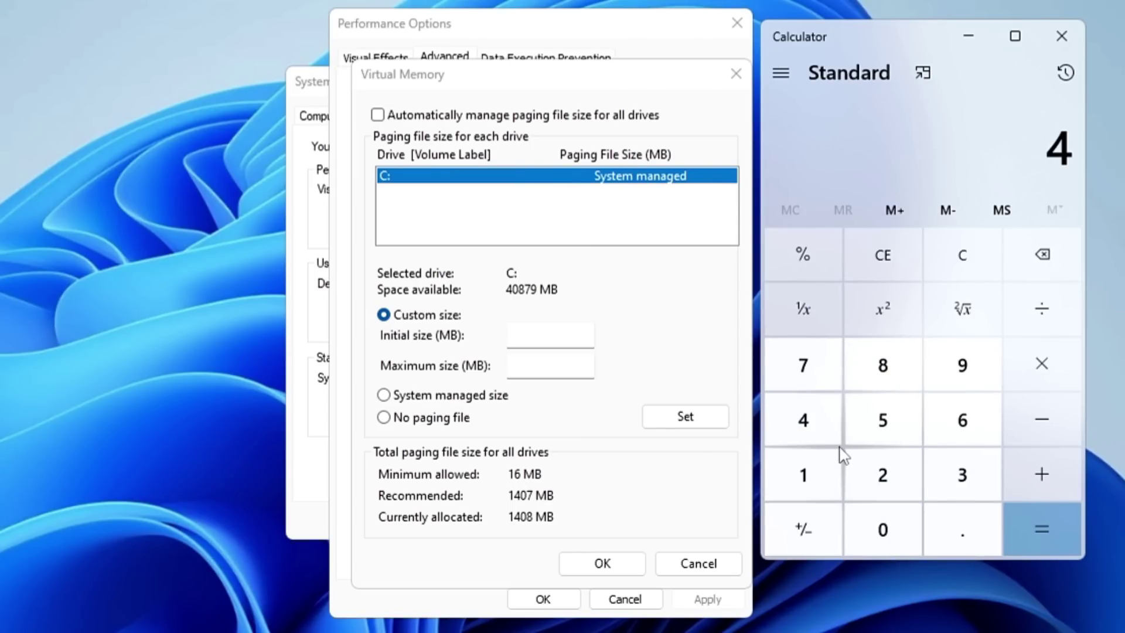
click(1045, 369)
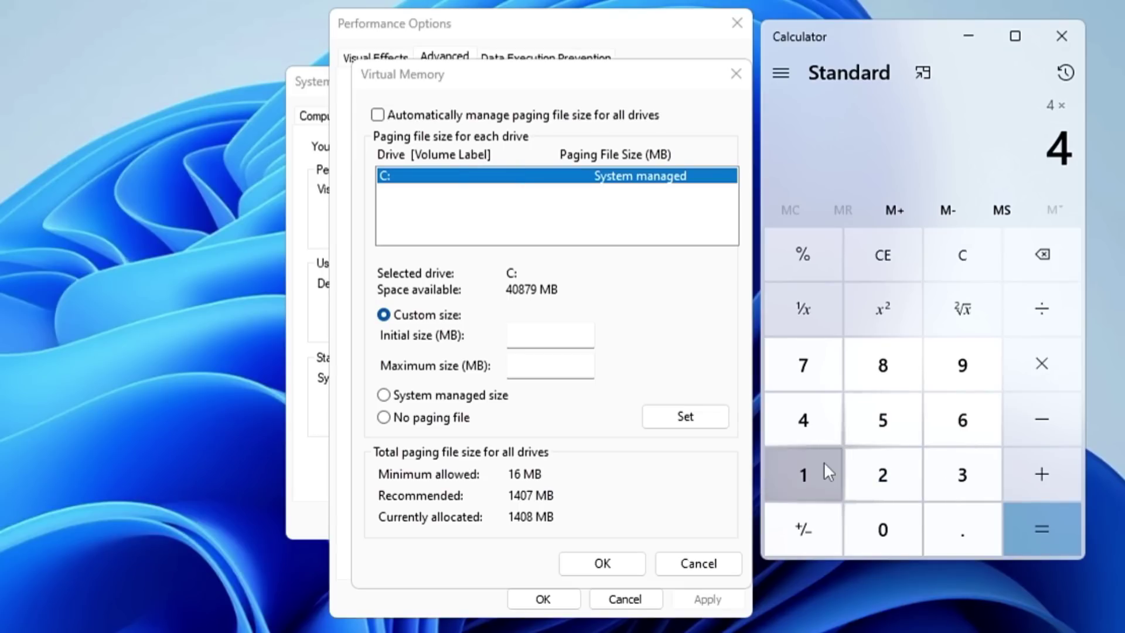
click(824, 463)
click(887, 530)
click(884, 475)
click(814, 417)
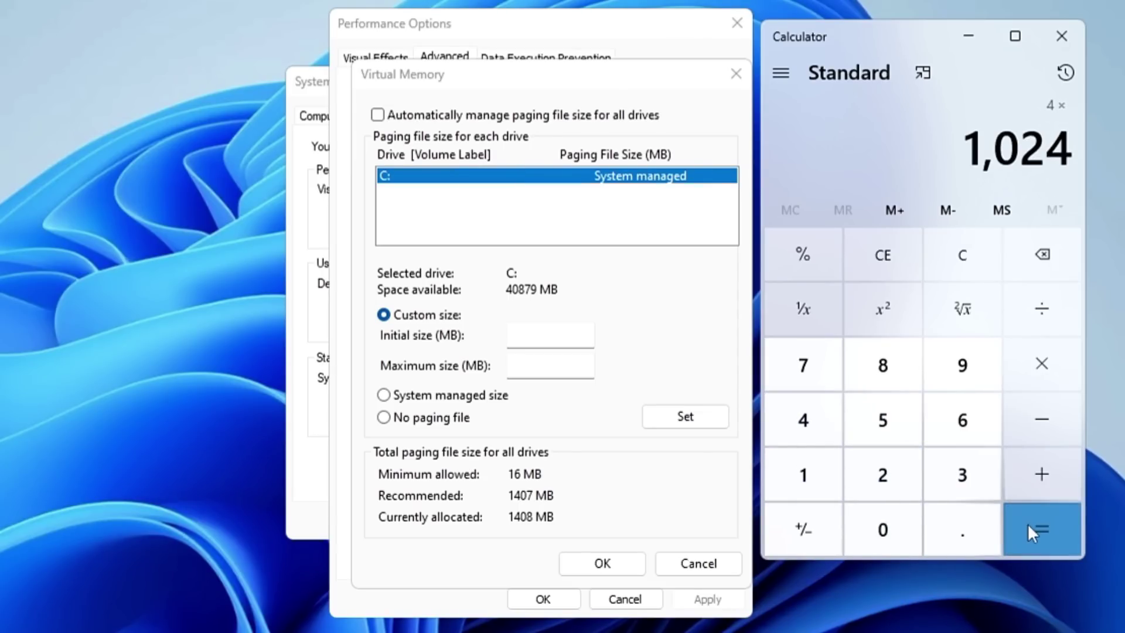
click(1033, 527)
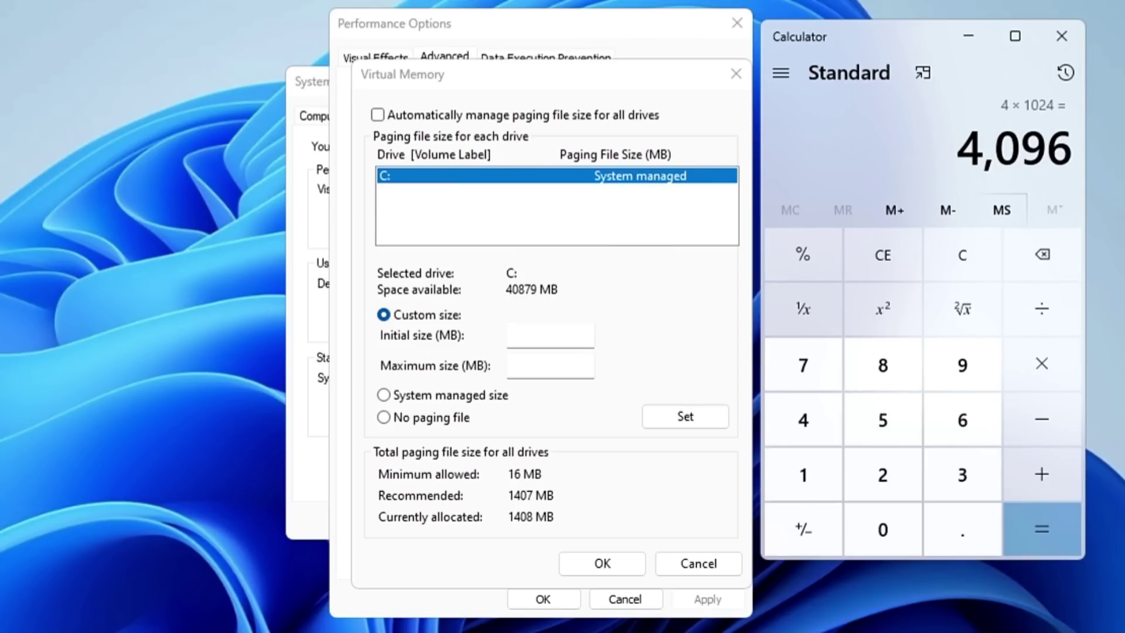
Multiply 4096 by 1.5 in Calculator and enter 6144 MB as the paging file's initial size.
click(1051, 363)
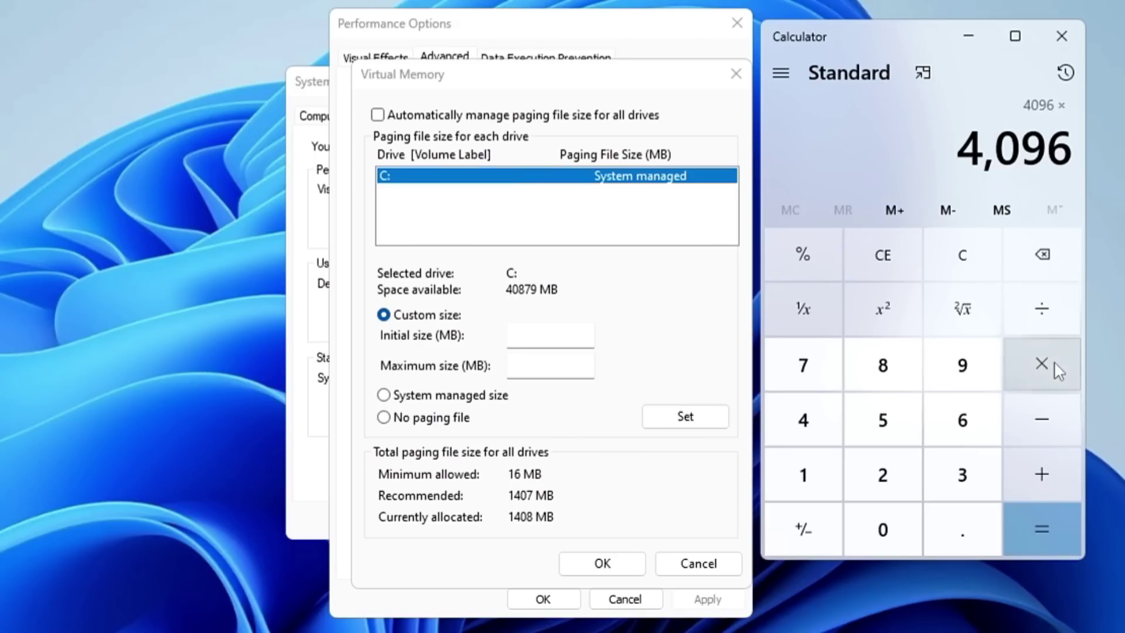
click(830, 459)
click(967, 526)
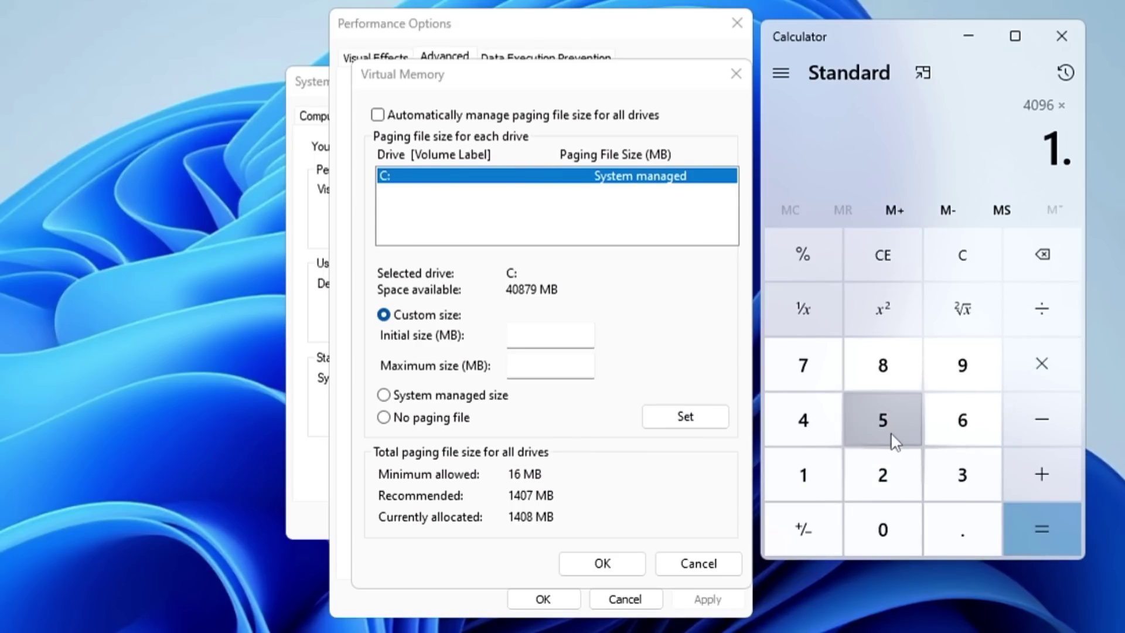
click(890, 431)
click(1034, 522)
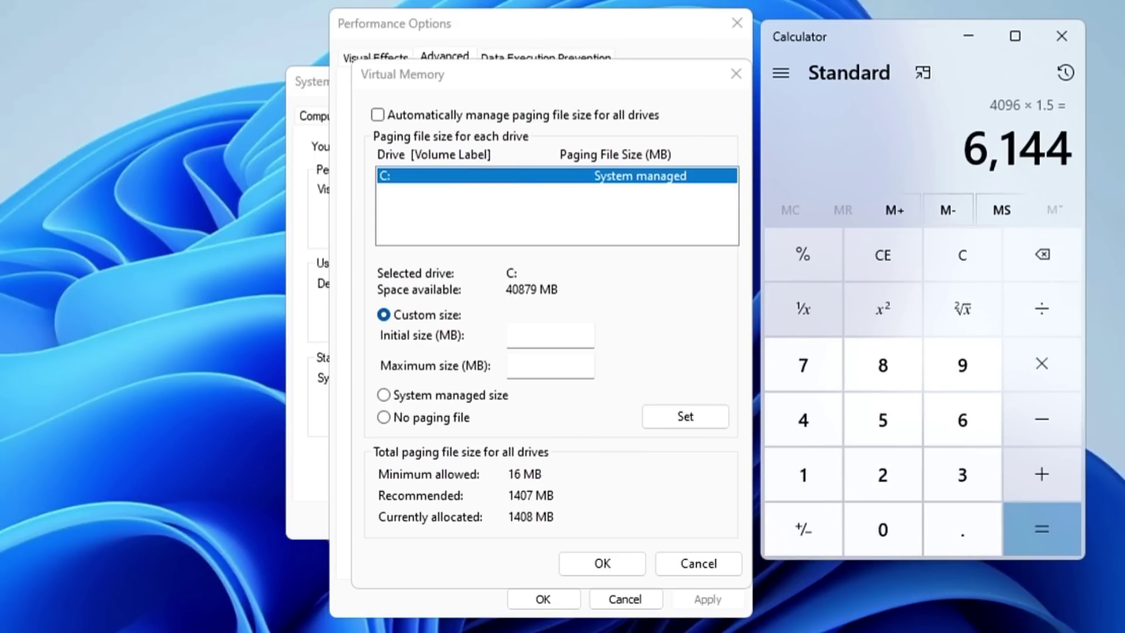
click(550, 335)
click(551, 335)
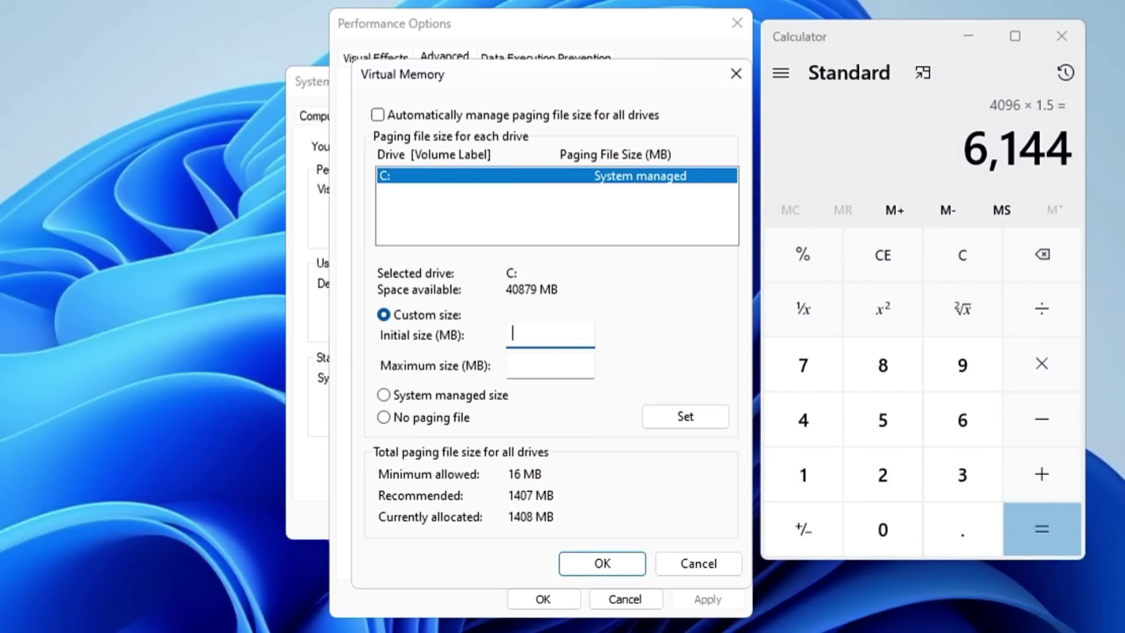
text(6144)
Clear Calculator, compute 4 × 1024 again and multiply the result by 3 for the maximum paging file size.
click(803, 305)
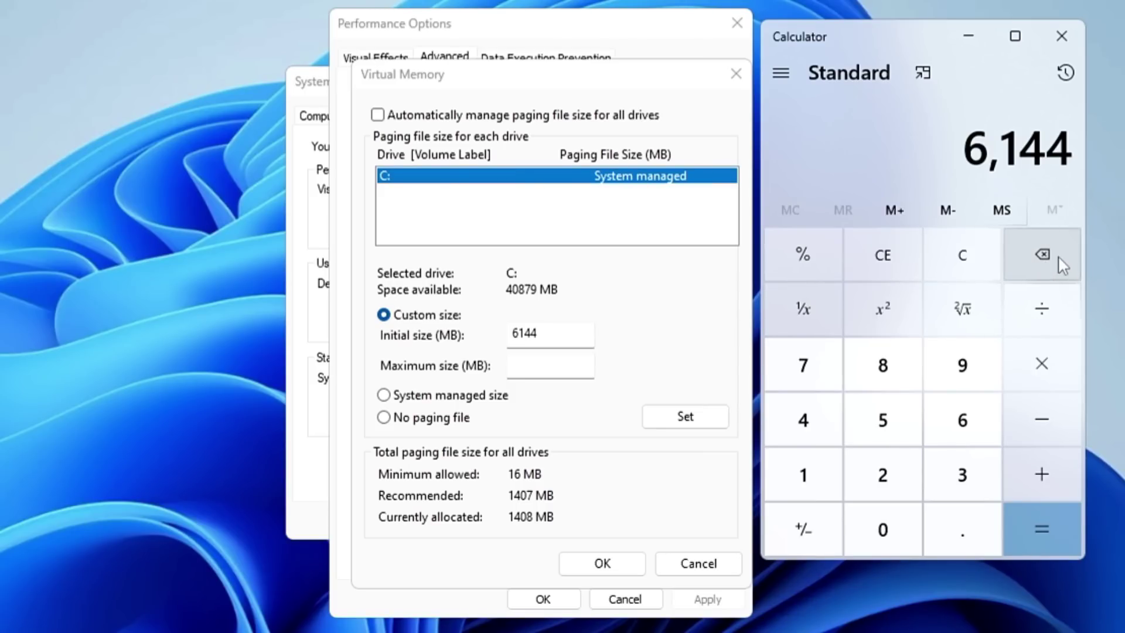
click(969, 263)
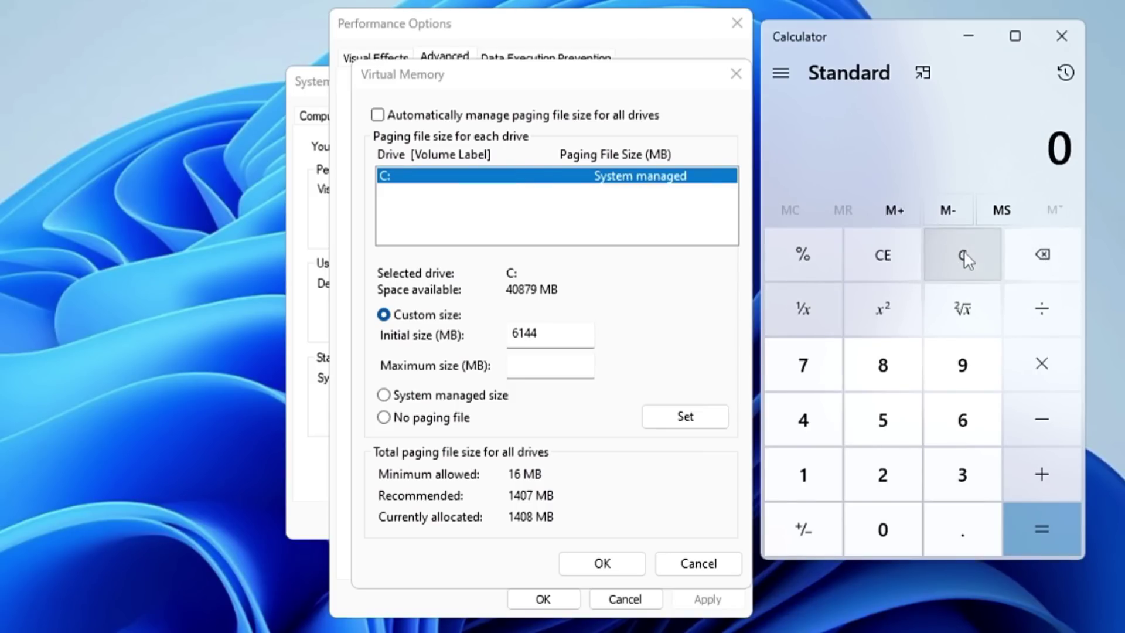
click(817, 430)
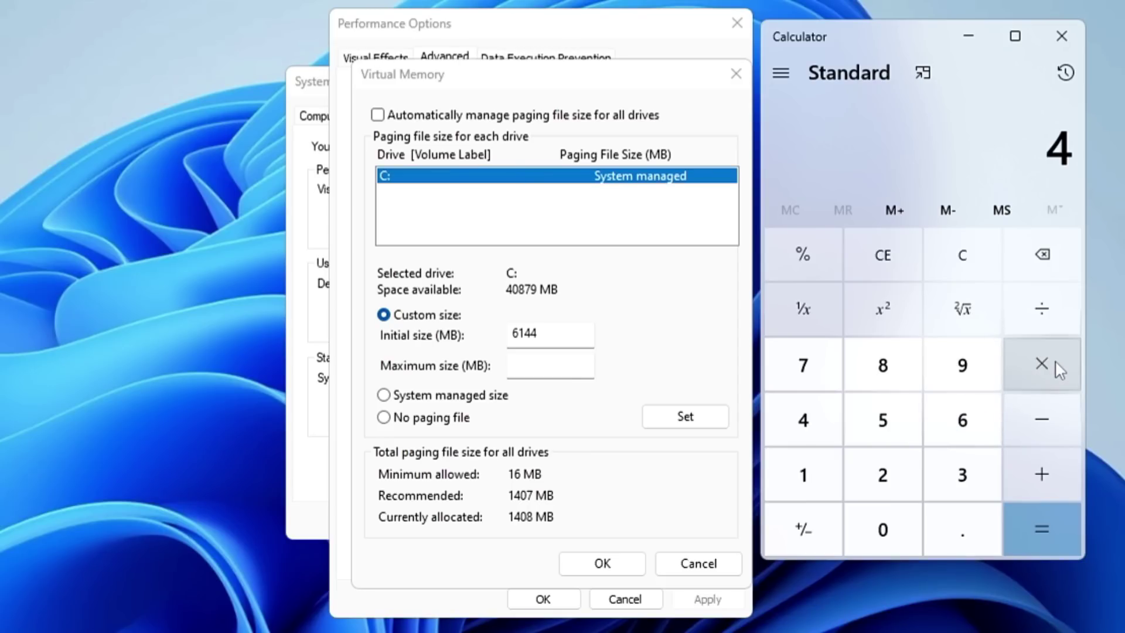
click(1054, 363)
click(824, 482)
click(873, 525)
click(854, 463)
click(803, 420)
key(Return)
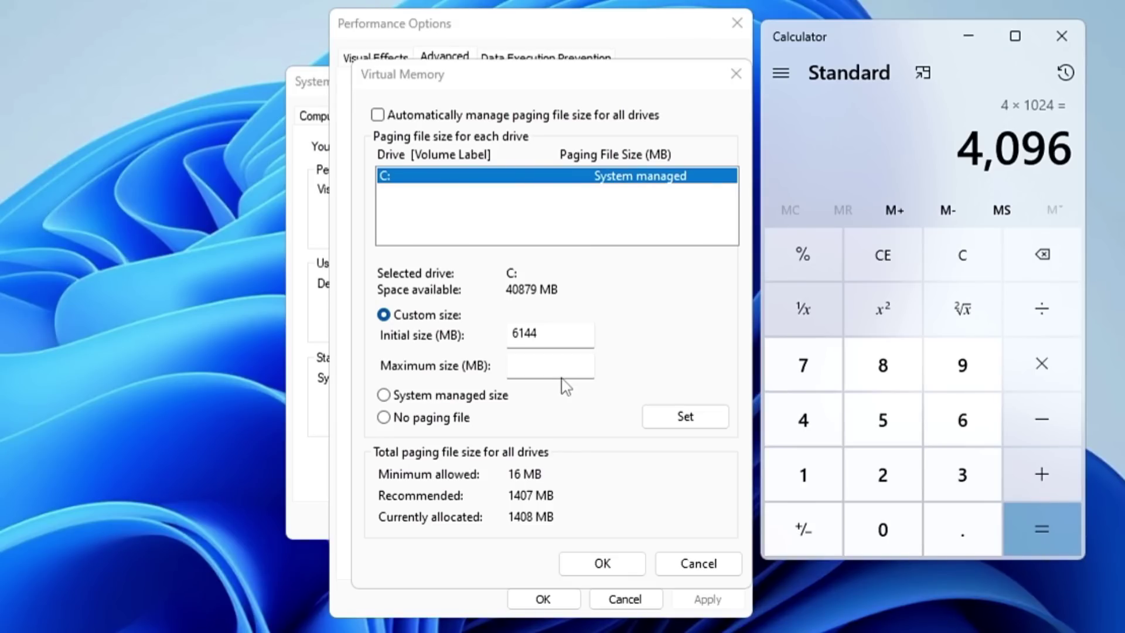
click(1052, 371)
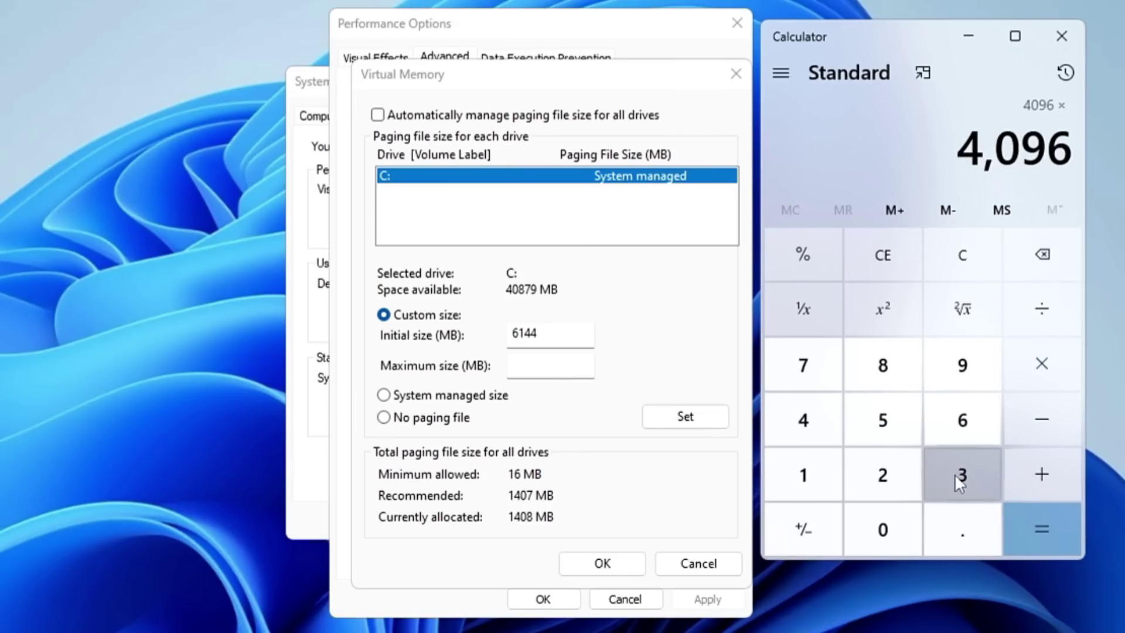
click(949, 487)
click(1031, 532)
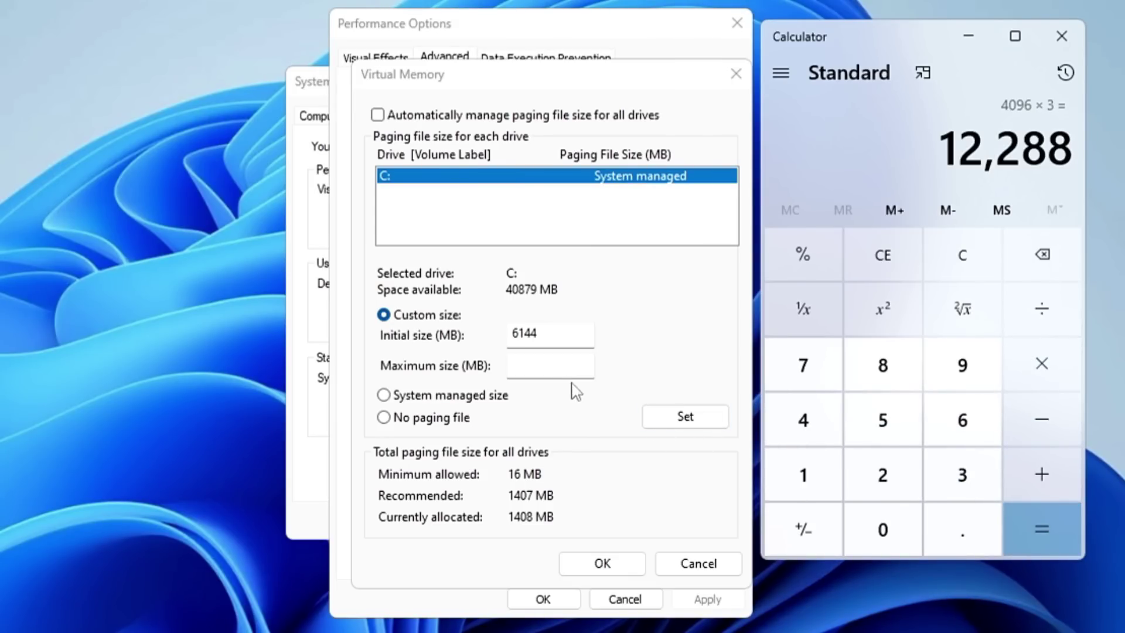
Set the paging file's maximum size to 12000 MB, assign the custom size to drive C: and confirm the virtual memory settings.
click(557, 365)
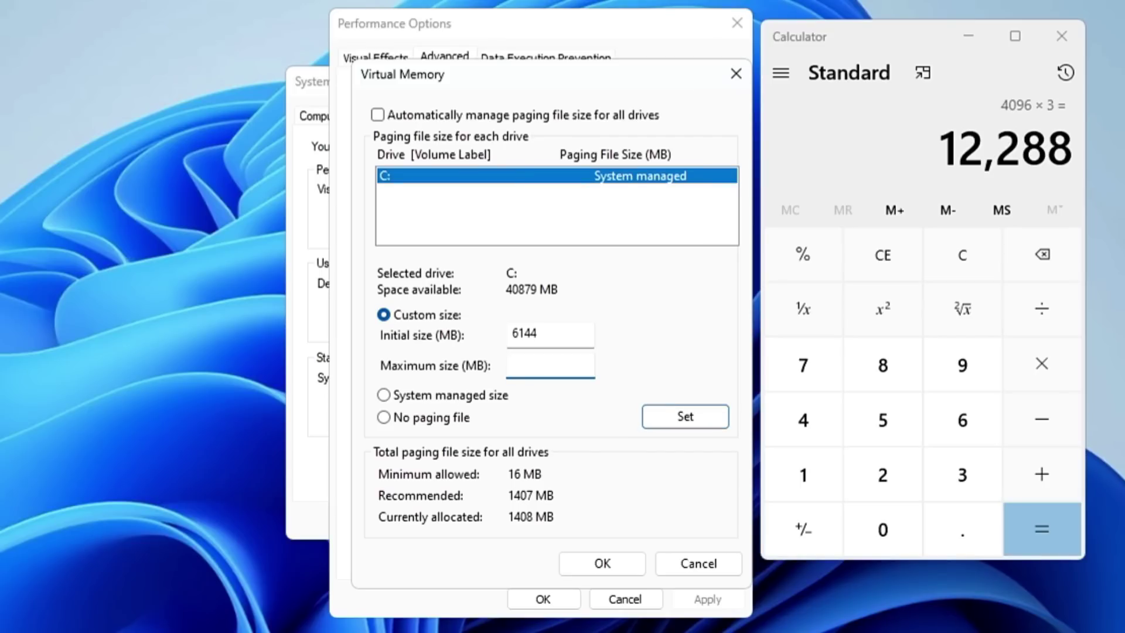
text(12000)
click(689, 422)
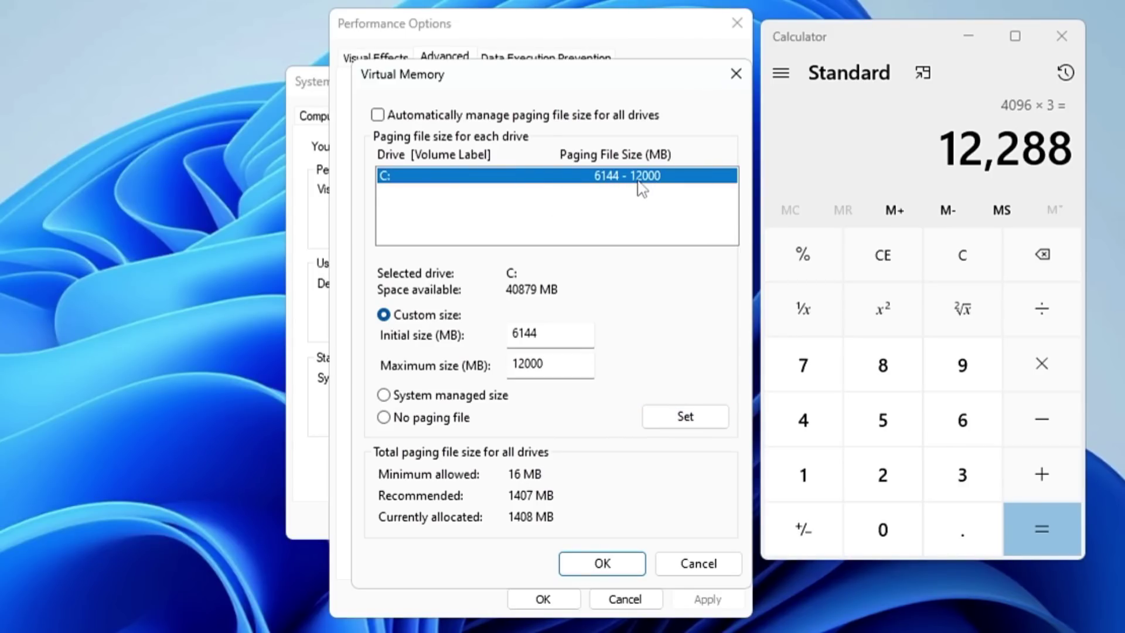
click(599, 567)
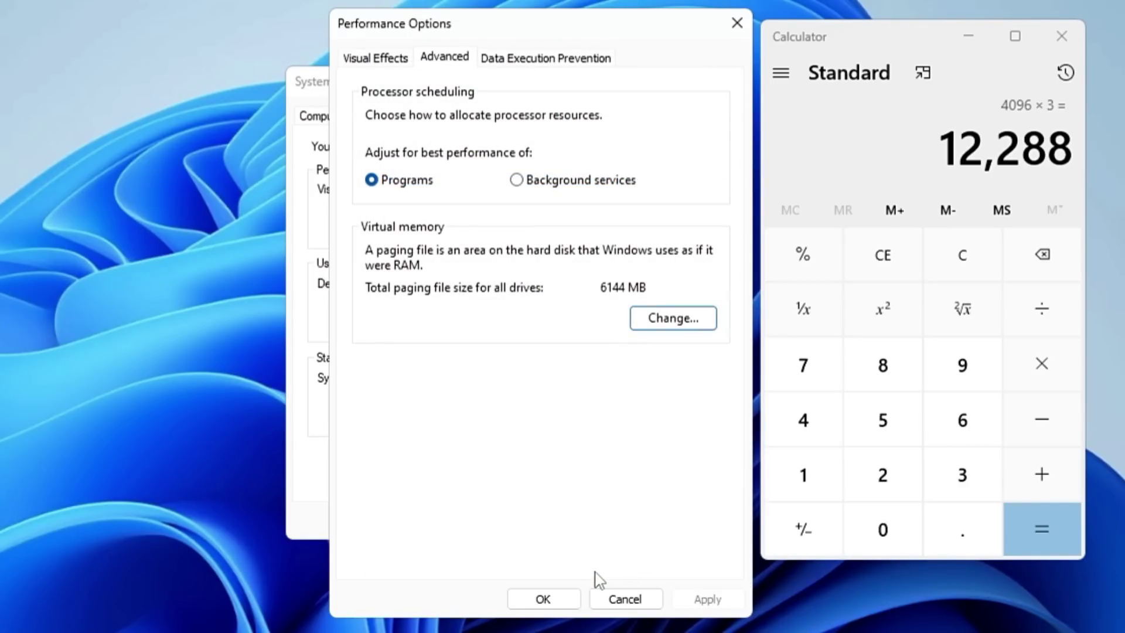
Confirm and close Performance Options and System Properties, and close Calculator.
click(541, 598)
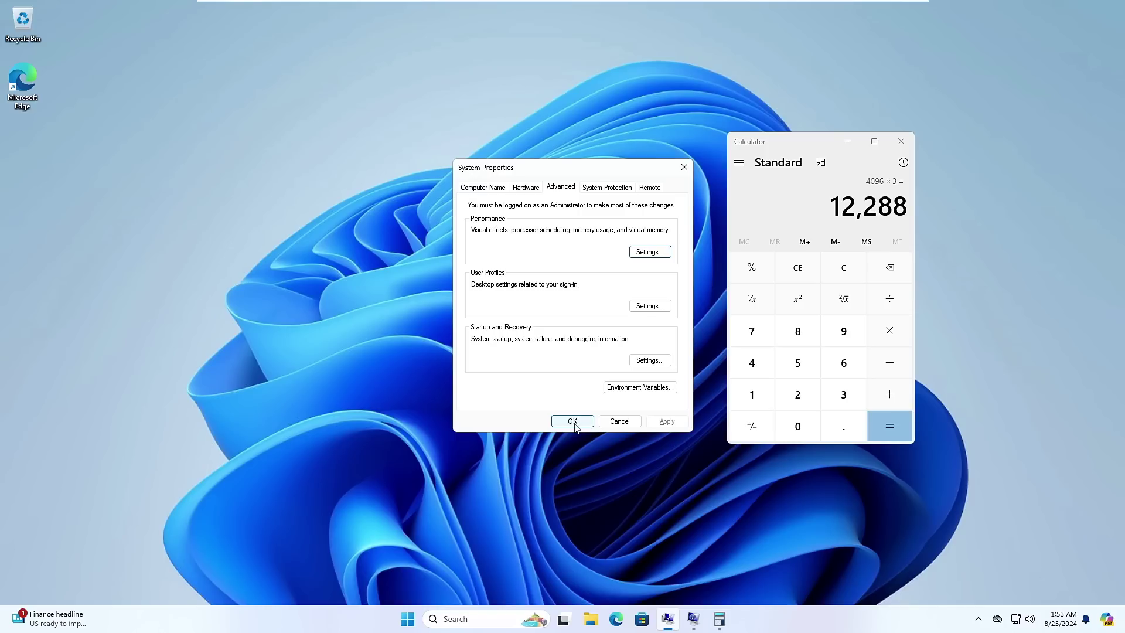
click(573, 421)
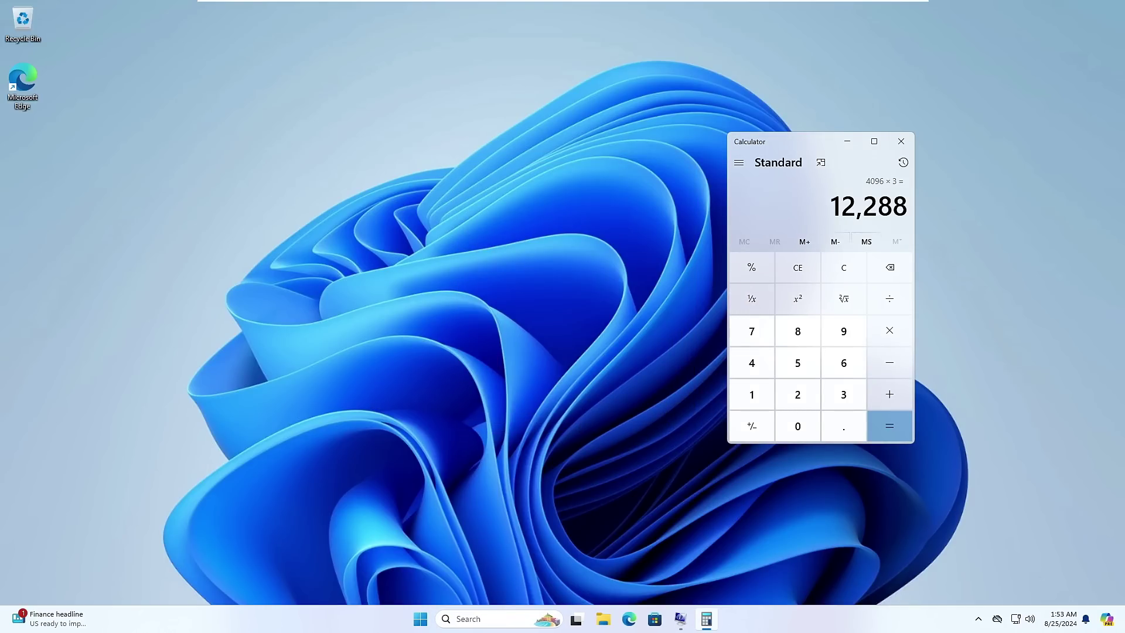
click(902, 143)
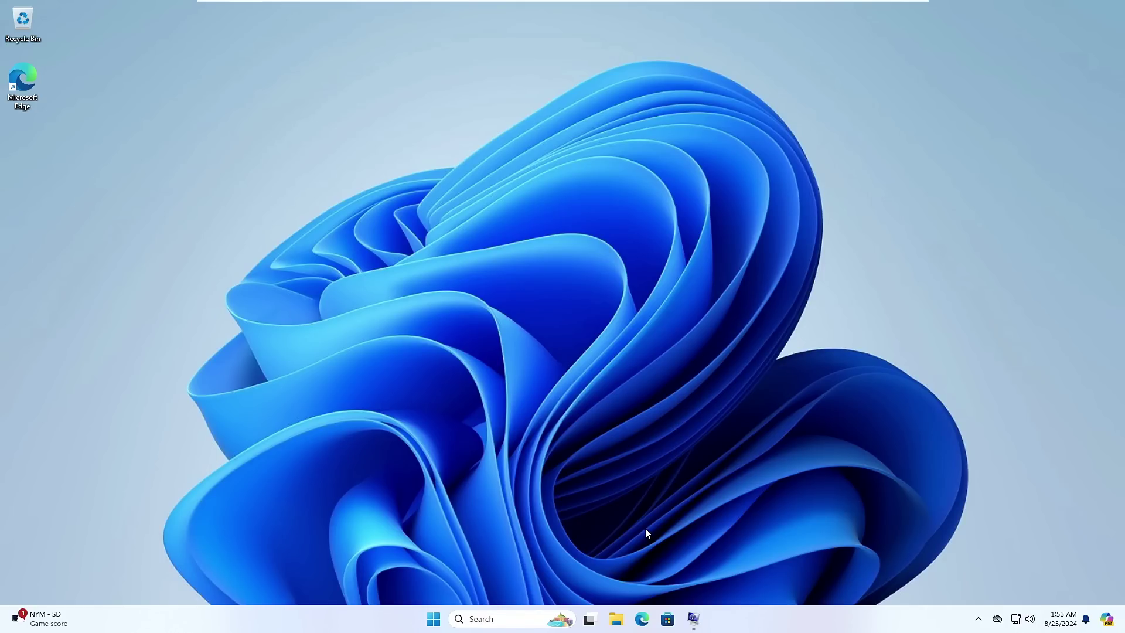
Switch to Microsoft Edge, search the web for "chris titus tool" and open The Ultimate Windows Utility page.
mouse_move(693, 615)
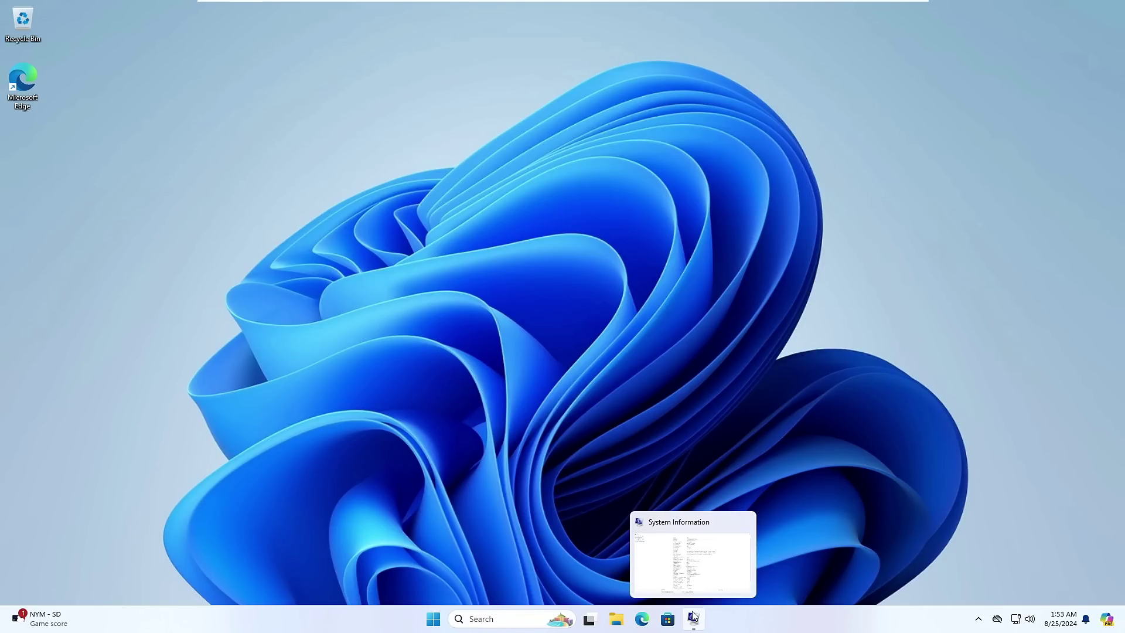
click(642, 618)
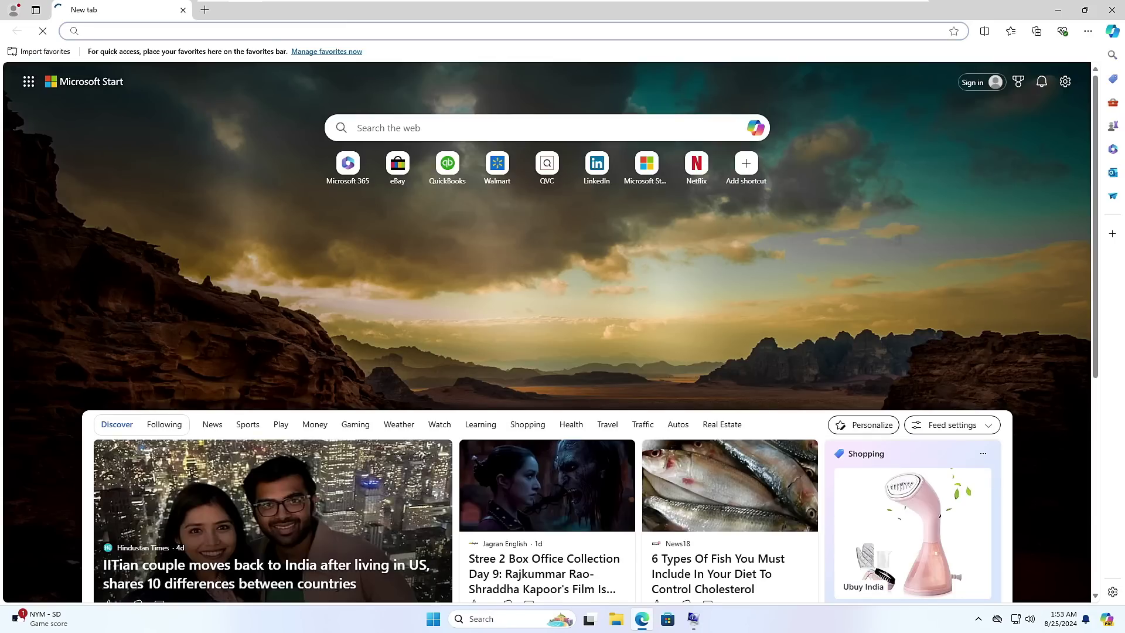
text(chr)
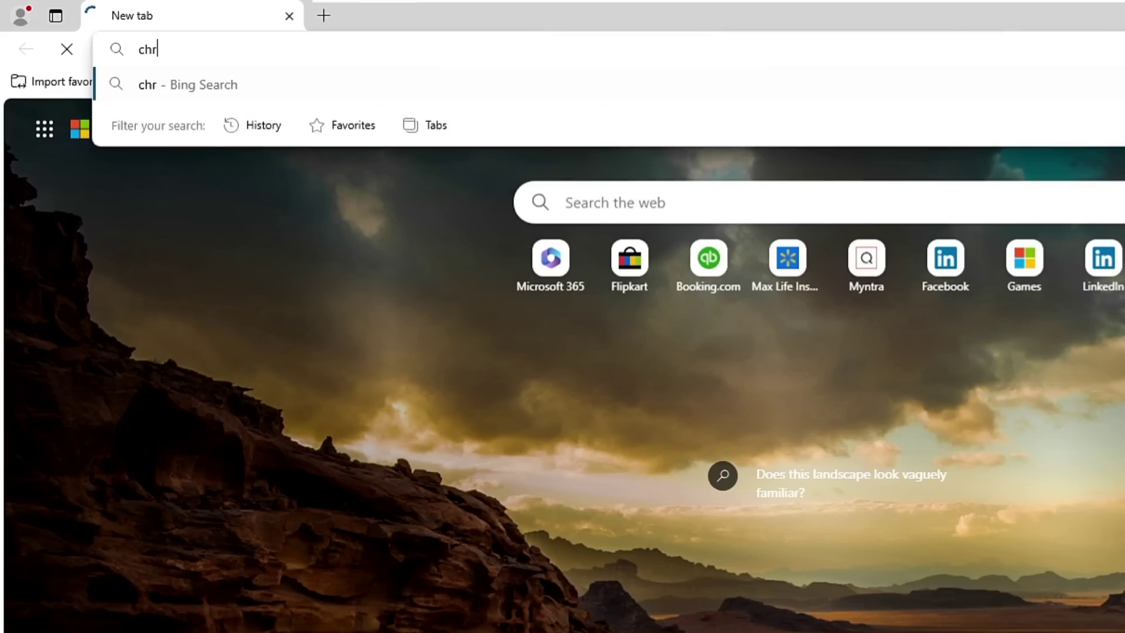
text(is titus too)
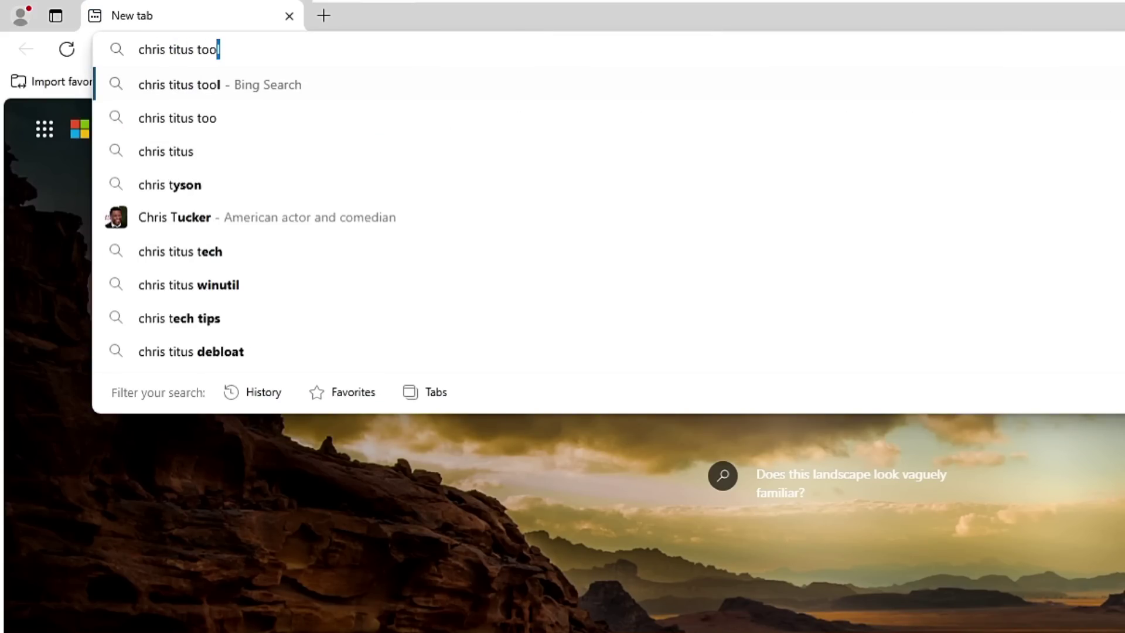
key(Return)
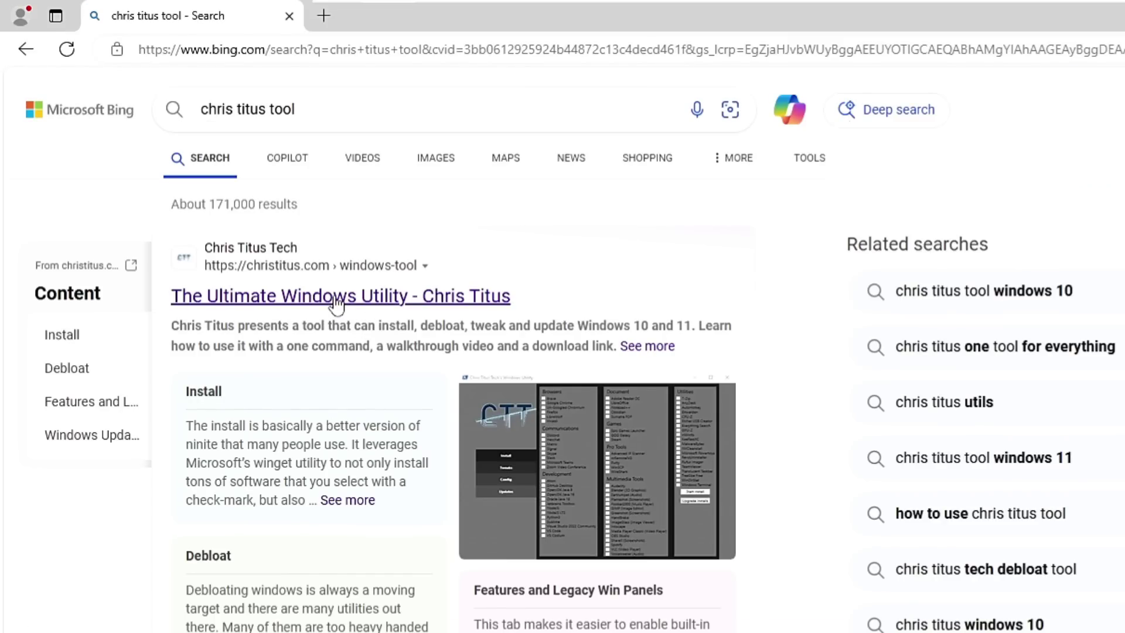
scroll(351, 527, down, 2)
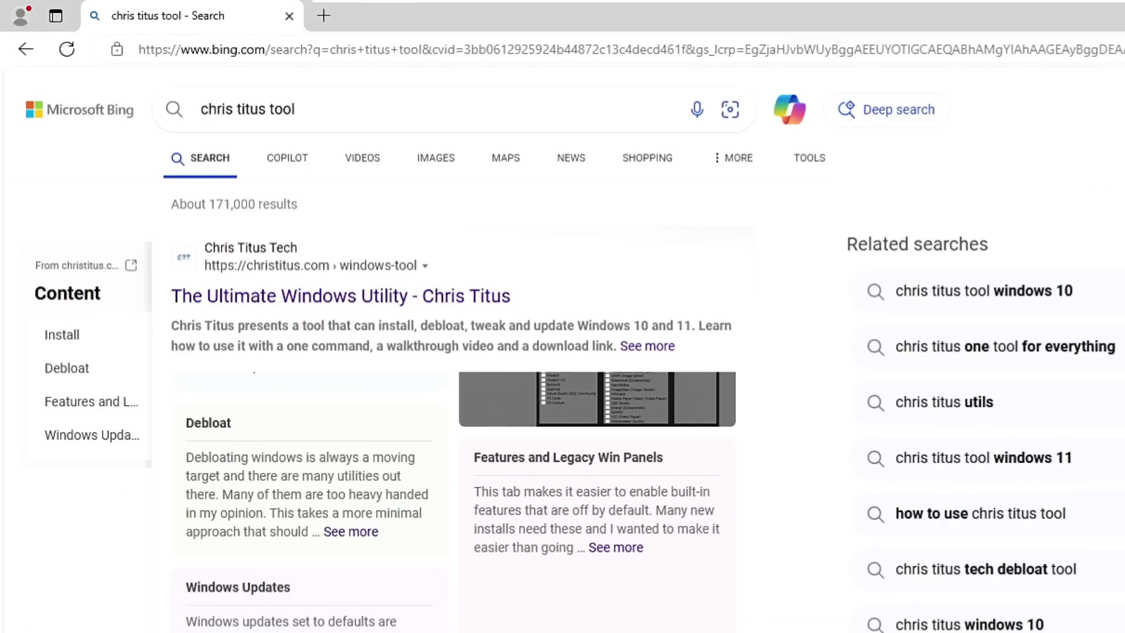
click(340, 295)
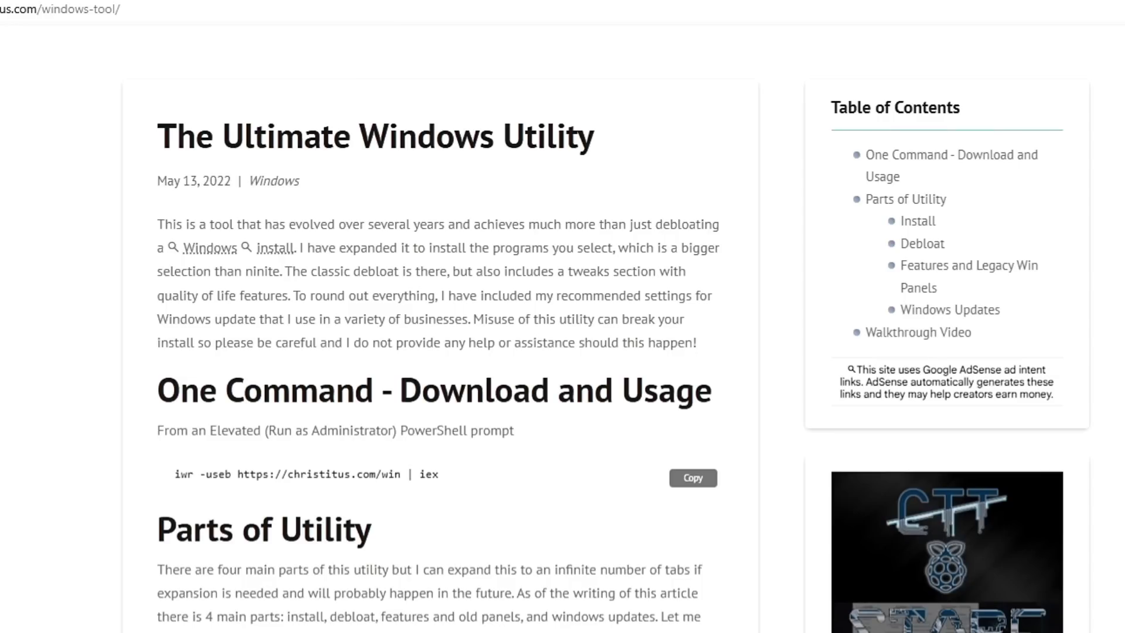
click(684, 481)
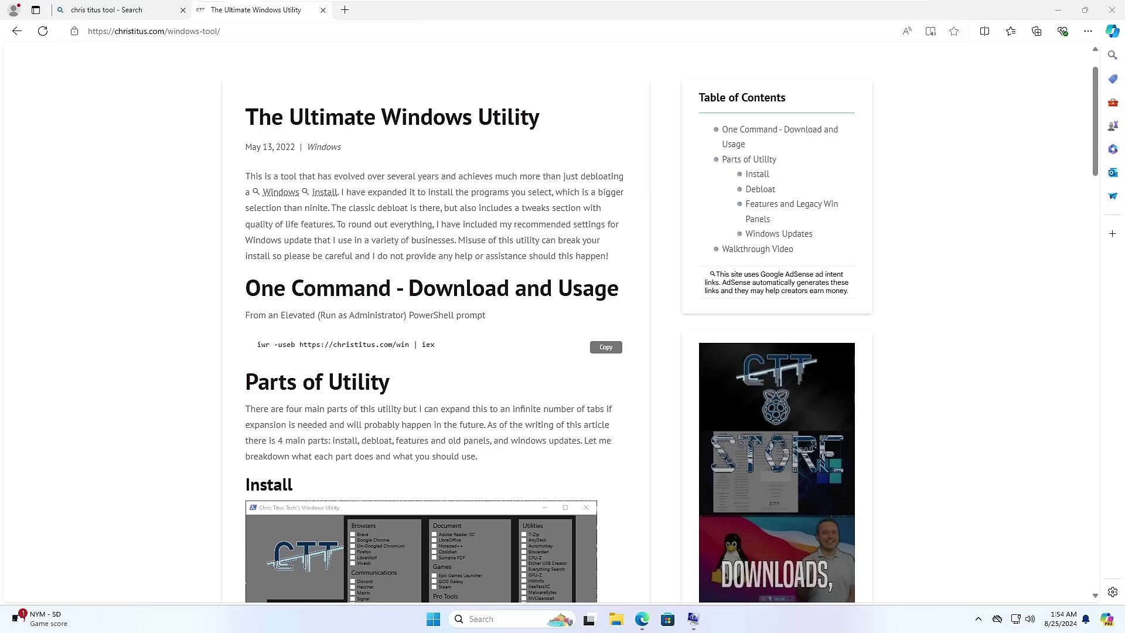
click(498, 622)
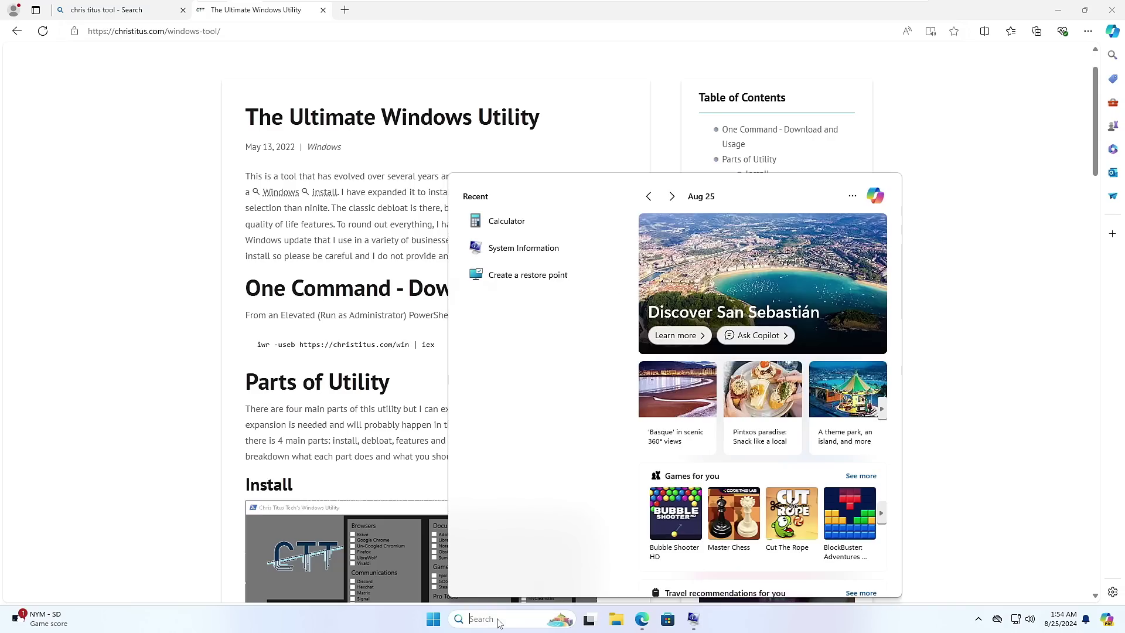
text(powershe)
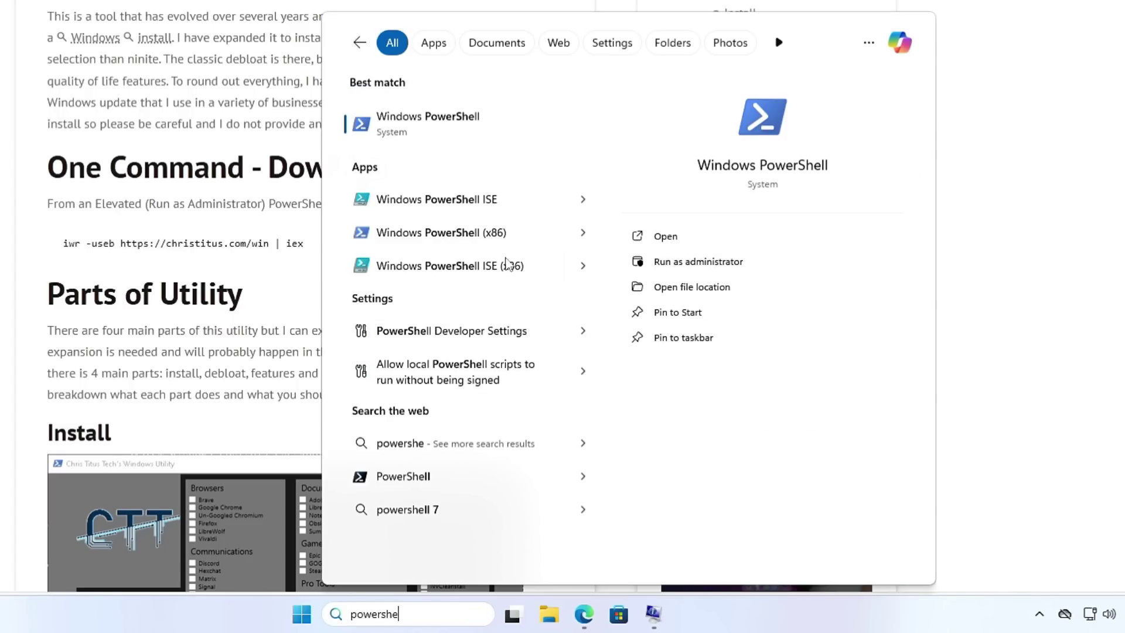
right_click(455, 134)
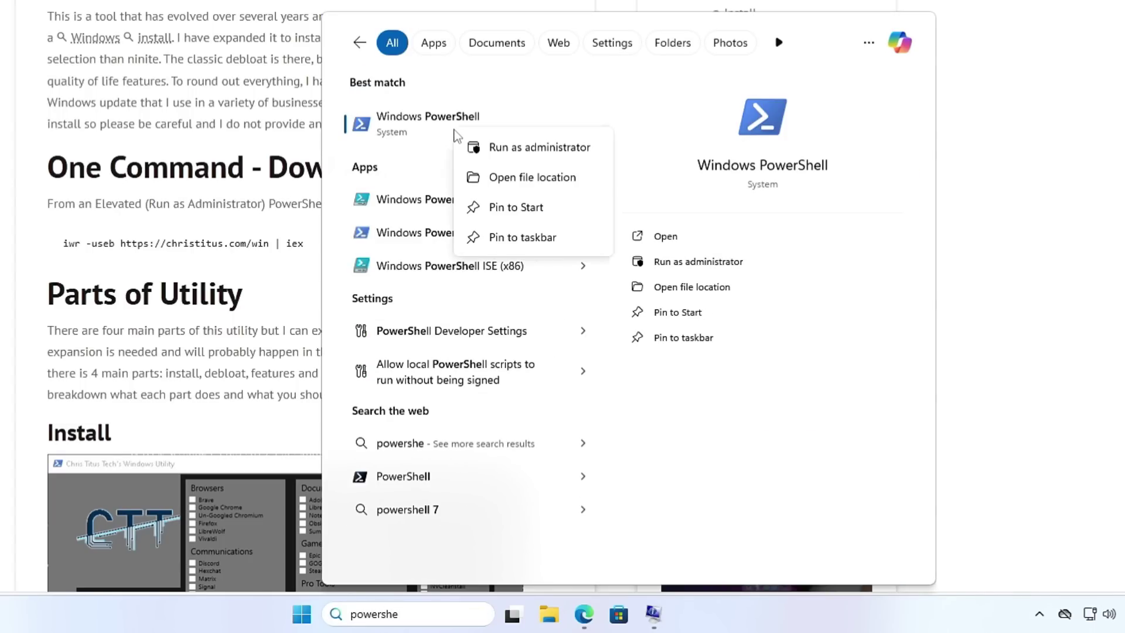
click(510, 147)
click(425, 323)
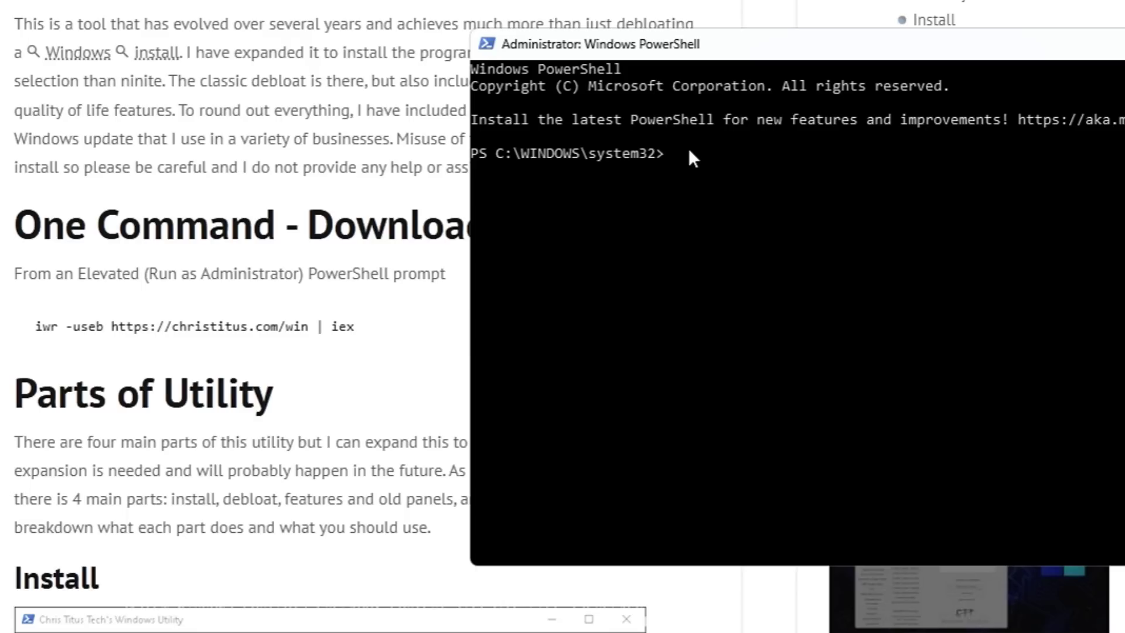
Run the copied command in PowerShell to launch the Windows utility, and move the PowerShell window out of the way.
key(ctrl+v)
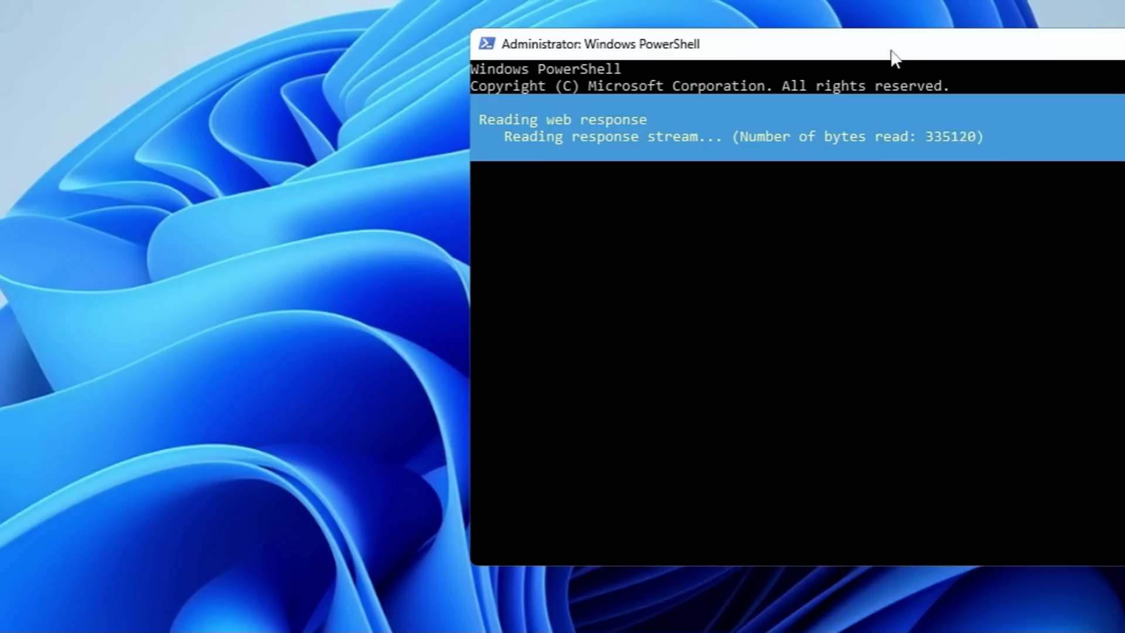
drag(890, 51, 510, 7)
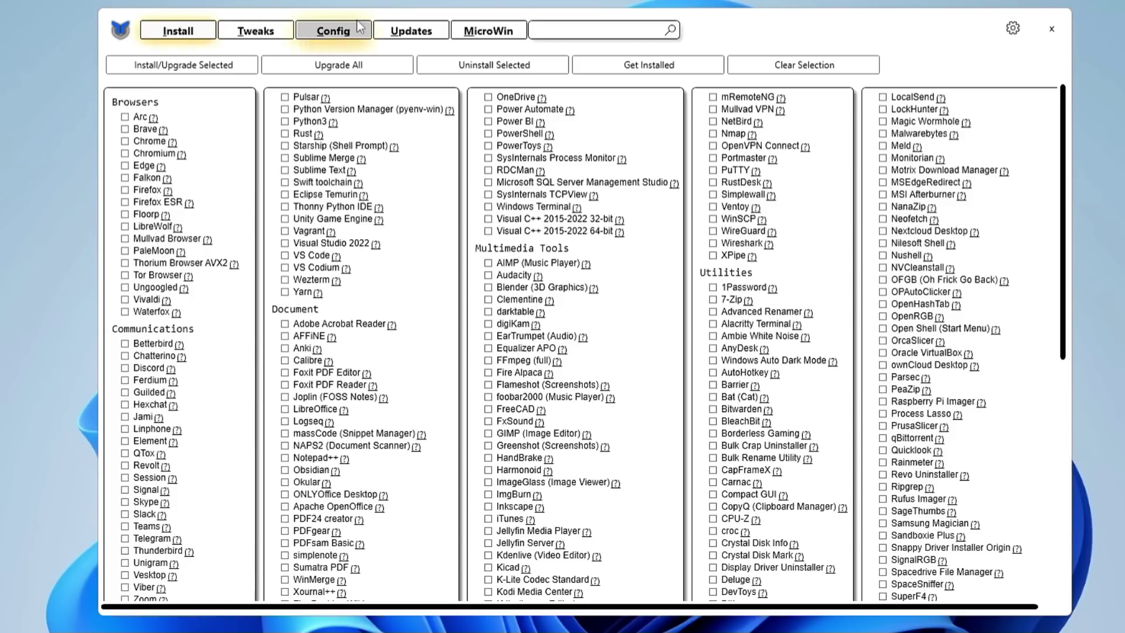
Select the Standard recommended tweaks in the utility, and deselect Create Restore Point and Delete Temporary Files.
click(256, 33)
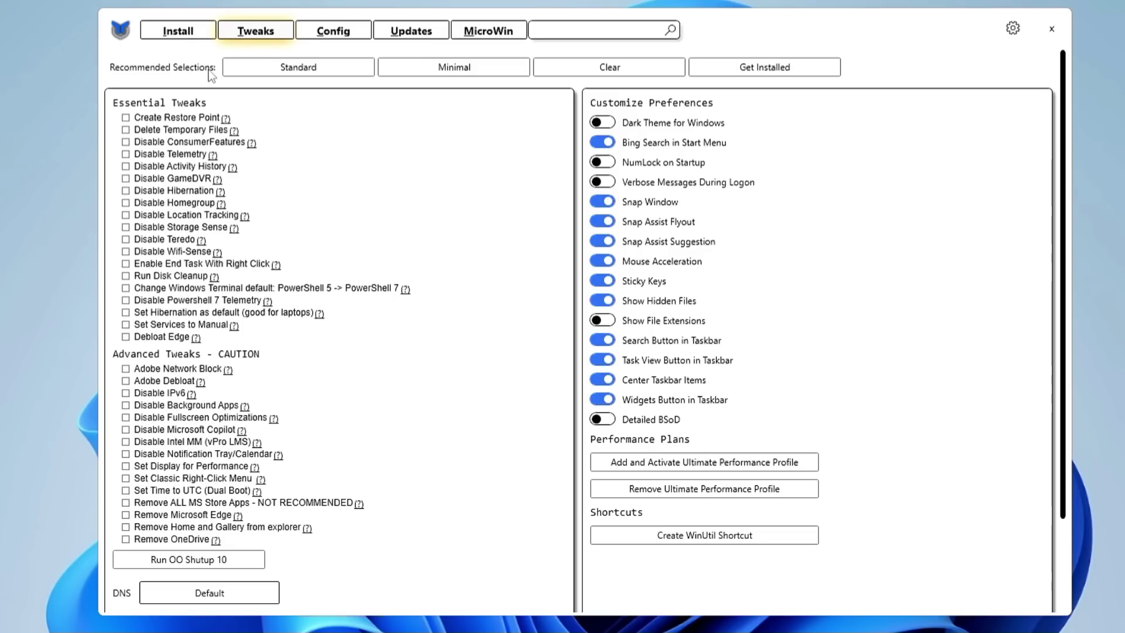
click(298, 69)
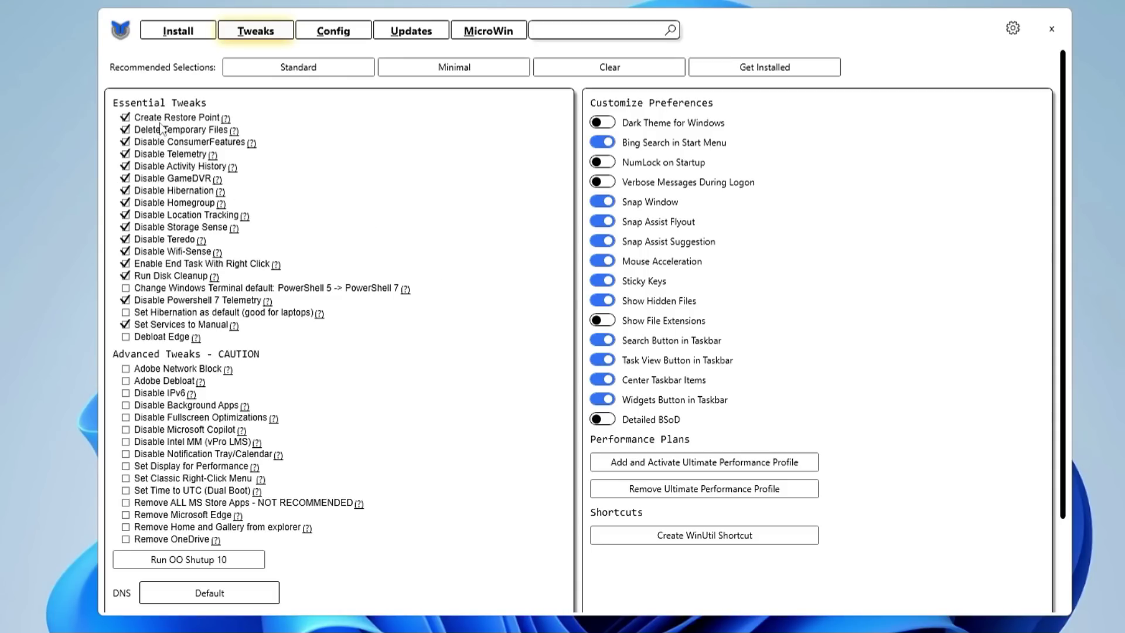
mouse_move(149, 119)
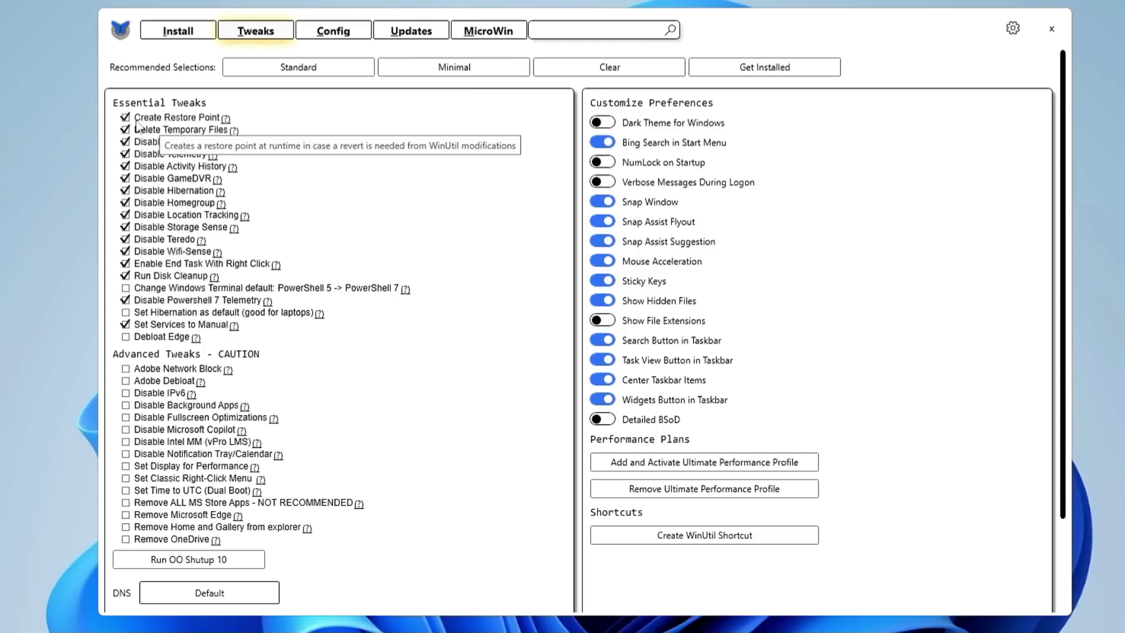
click(125, 117)
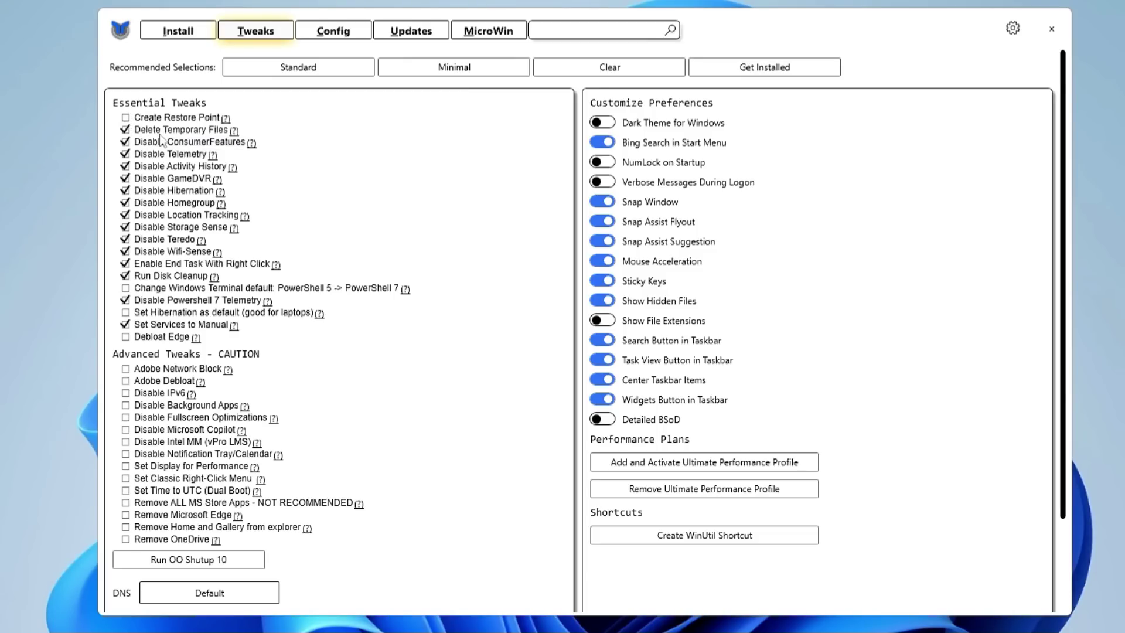
mouse_move(202, 130)
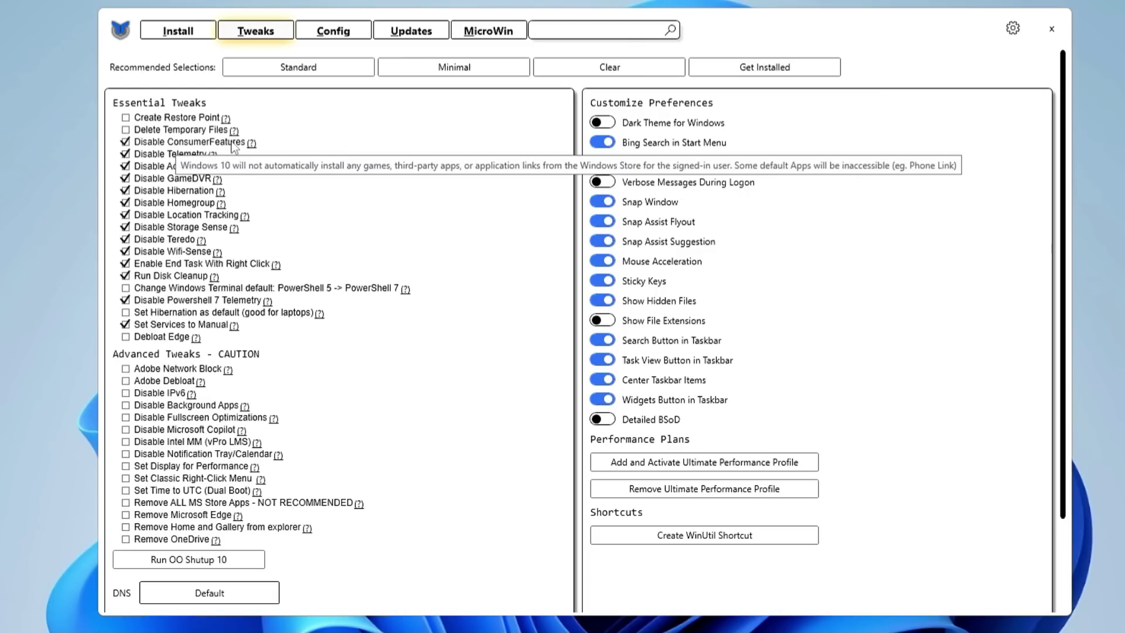
Select the Debloat Edge tweak among the essential tweaks.
mouse_move(150, 170)
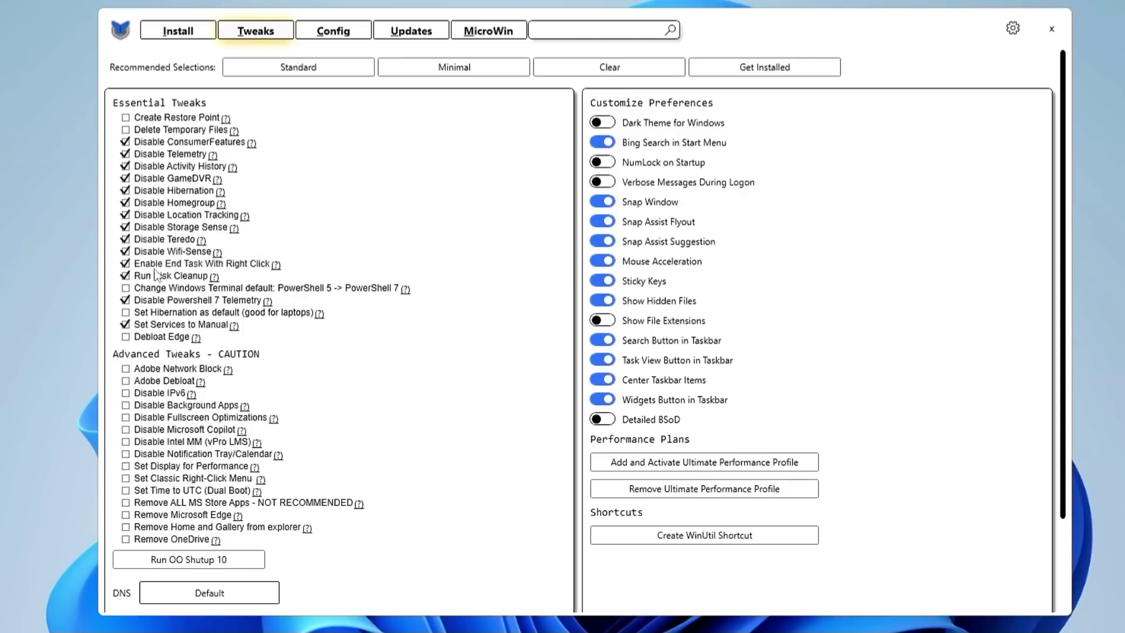
mouse_move(200, 271)
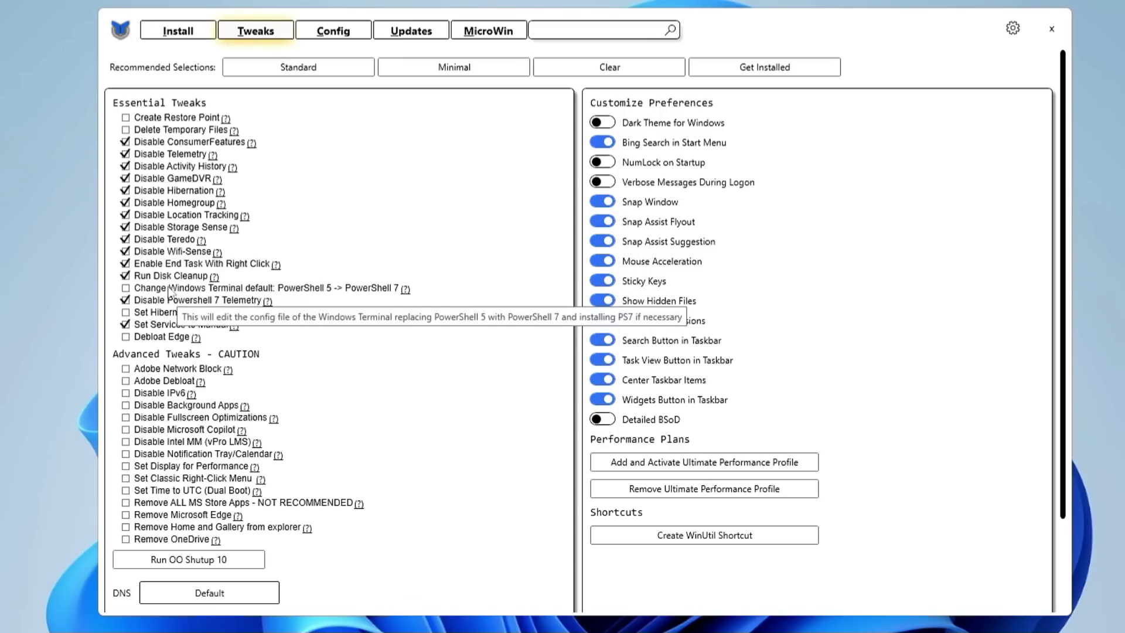
click(126, 337)
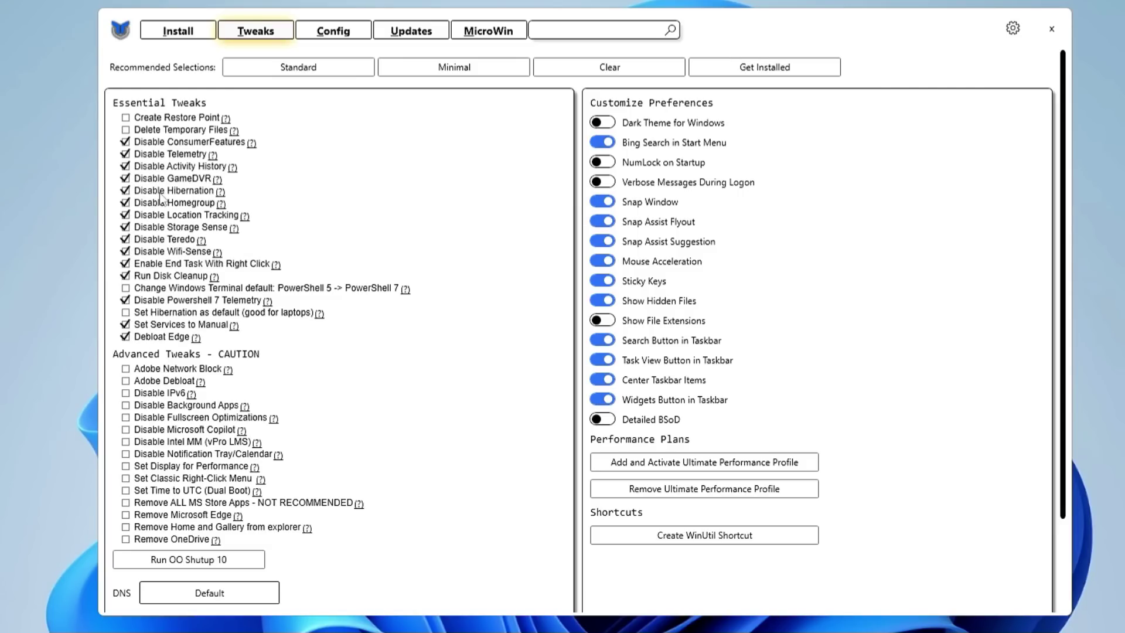
Select the advanced tweaks Adobe Debloat and Disable IPv6, Background Apps, Fullscreen Optimizations, Microsoft Copilot, Intel MM (vPro LMS) and Notification Tray/Calendar.
scroll(301, 453, down, 1)
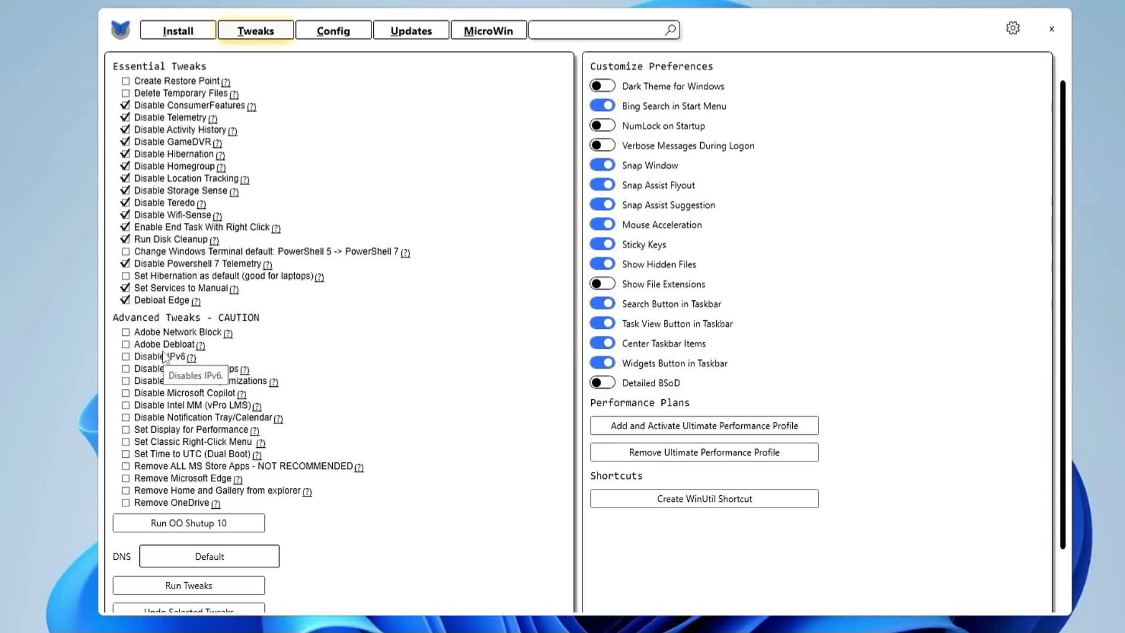
click(126, 345)
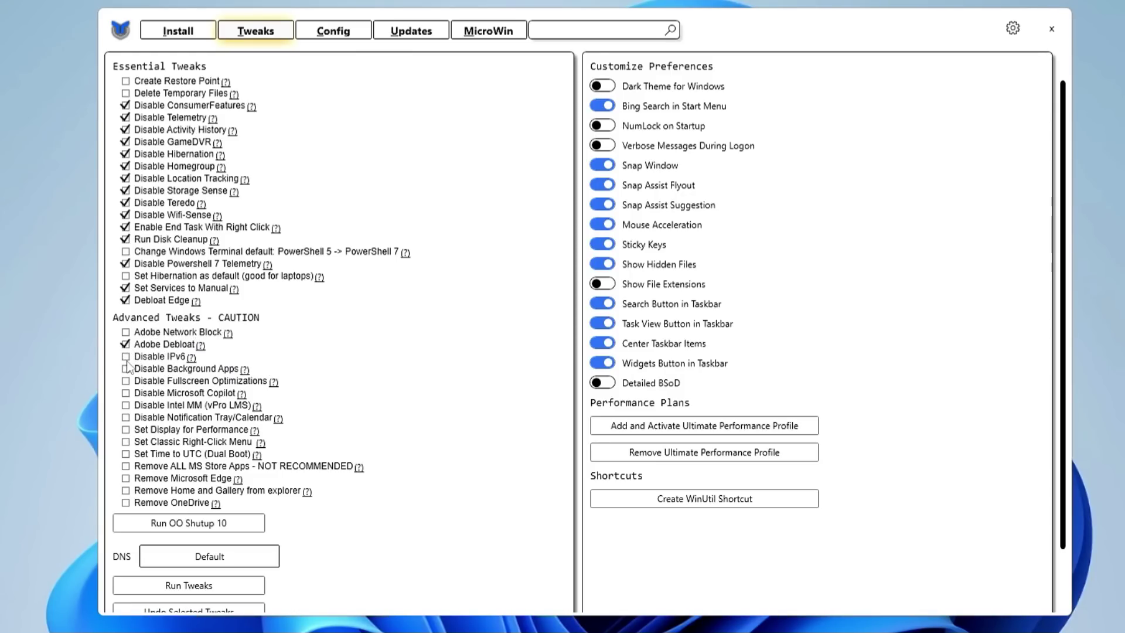
click(132, 362)
mouse_move(129, 402)
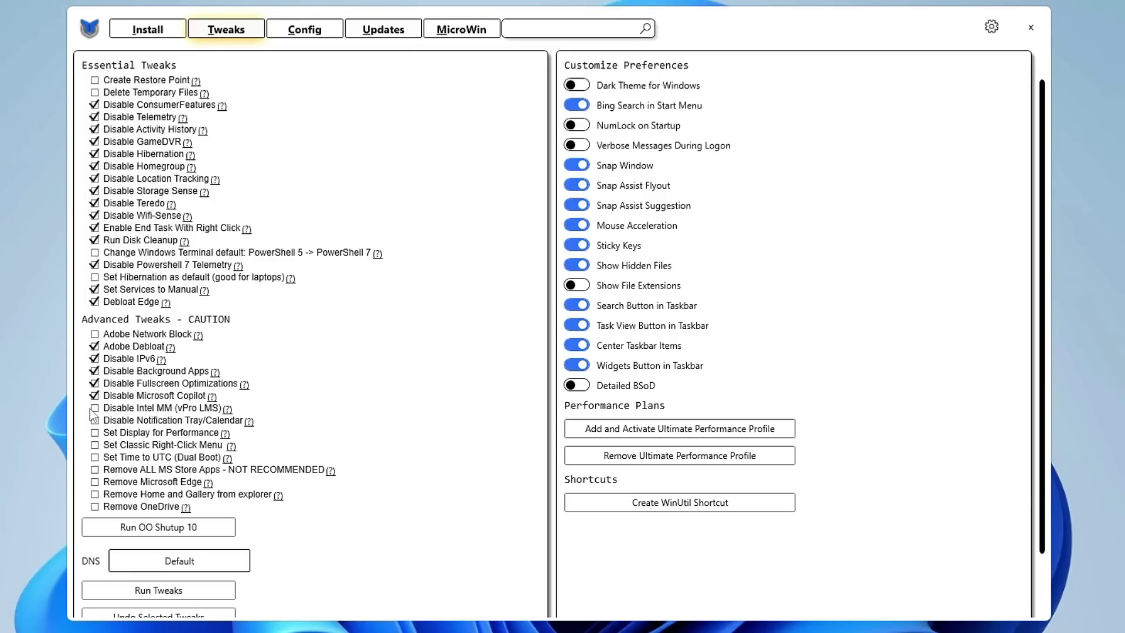
mouse_move(170, 413)
mouse_move(144, 426)
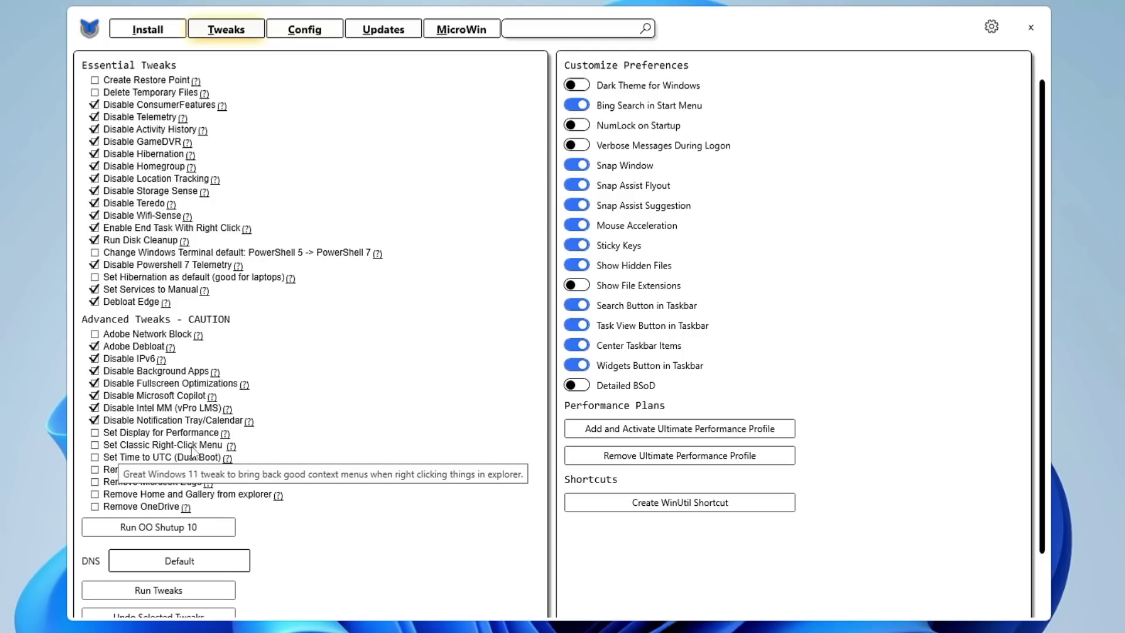
Examine the default Windows 11 desktop context menu and its View options, and close it.
right_click(1, 291)
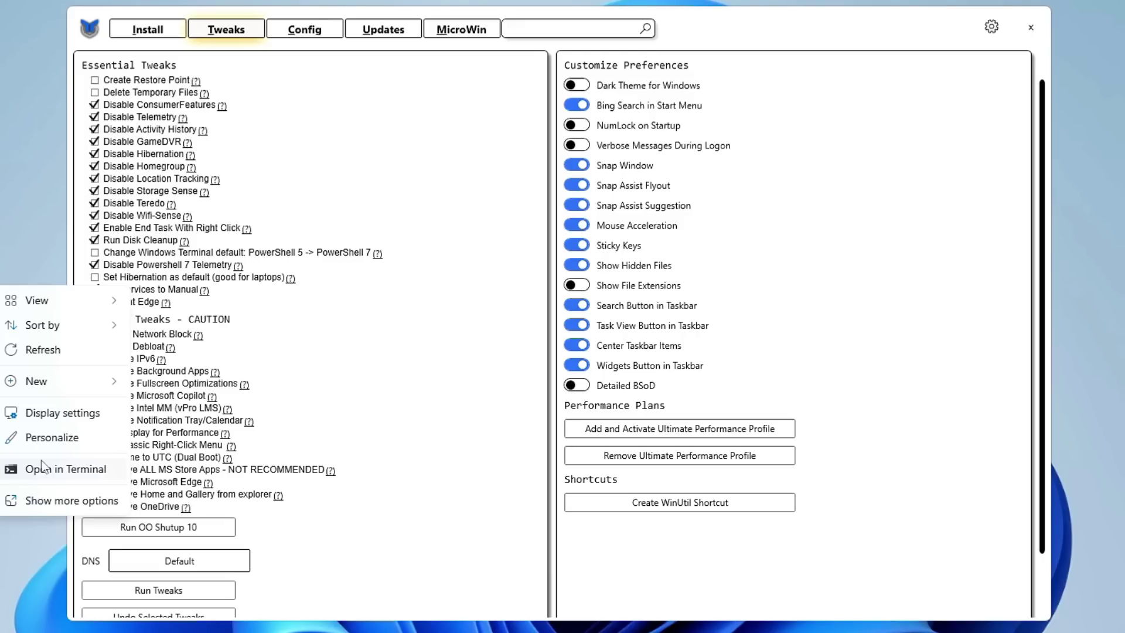
mouse_move(39, 309)
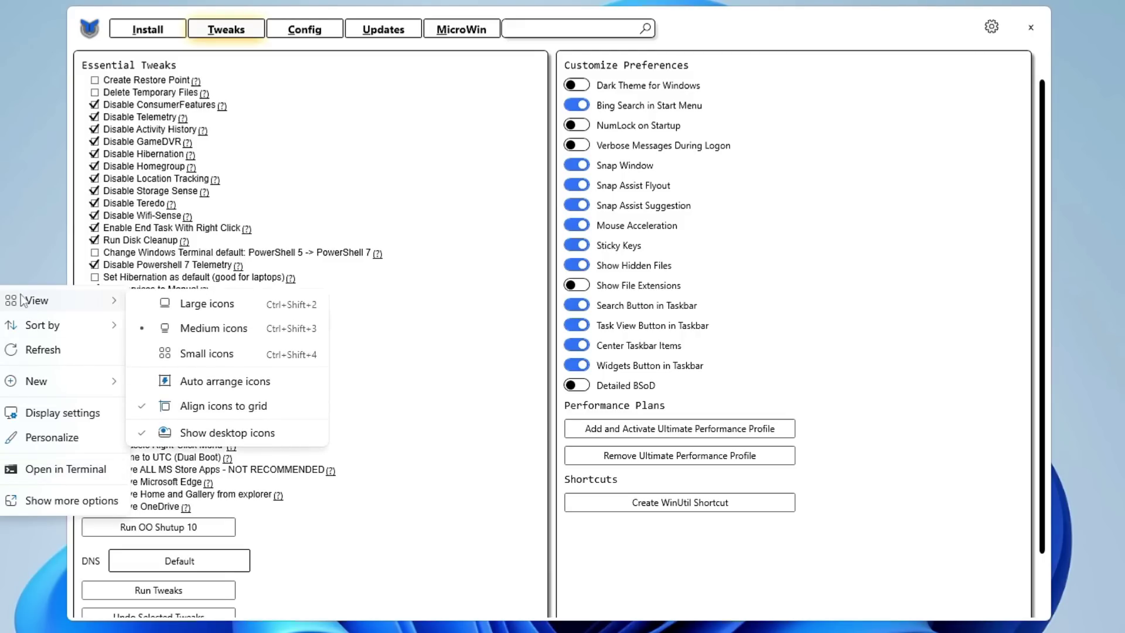
click(7, 240)
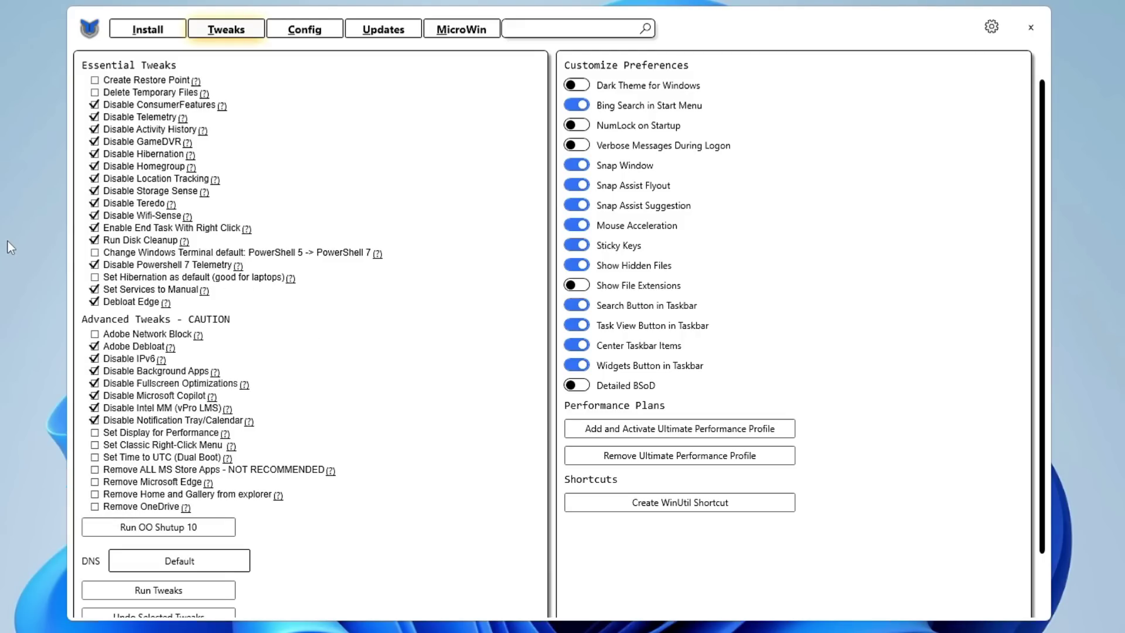
Select the advanced tweaks Set Classic Right-Click Menu and Remove OneDrive.
click(96, 445)
mouse_move(183, 478)
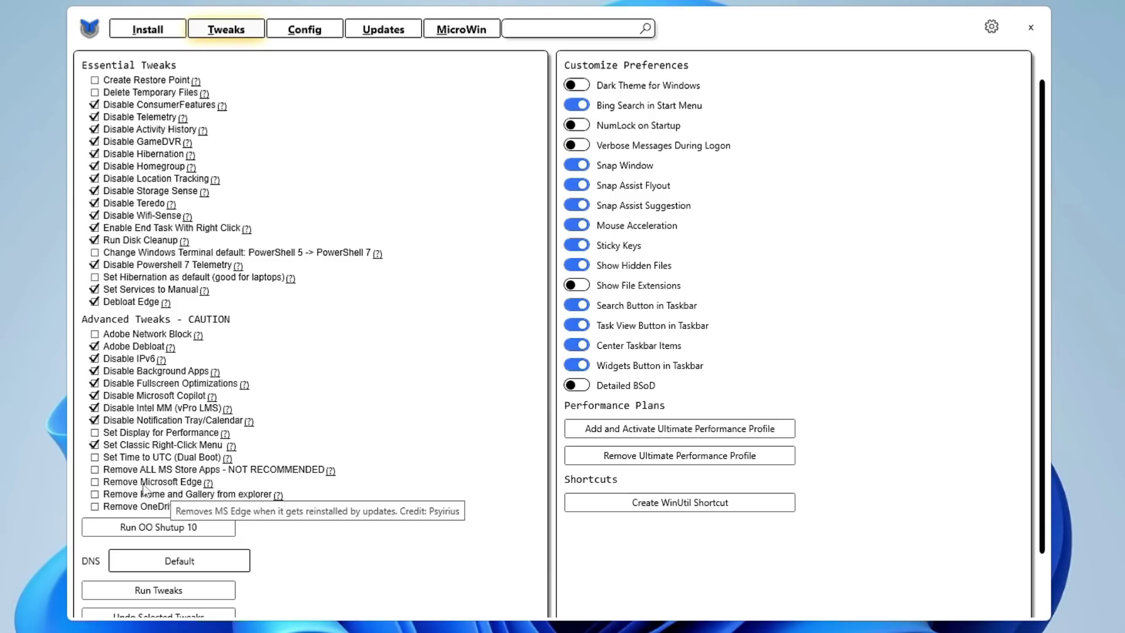
scroll(98, 490, down, 1)
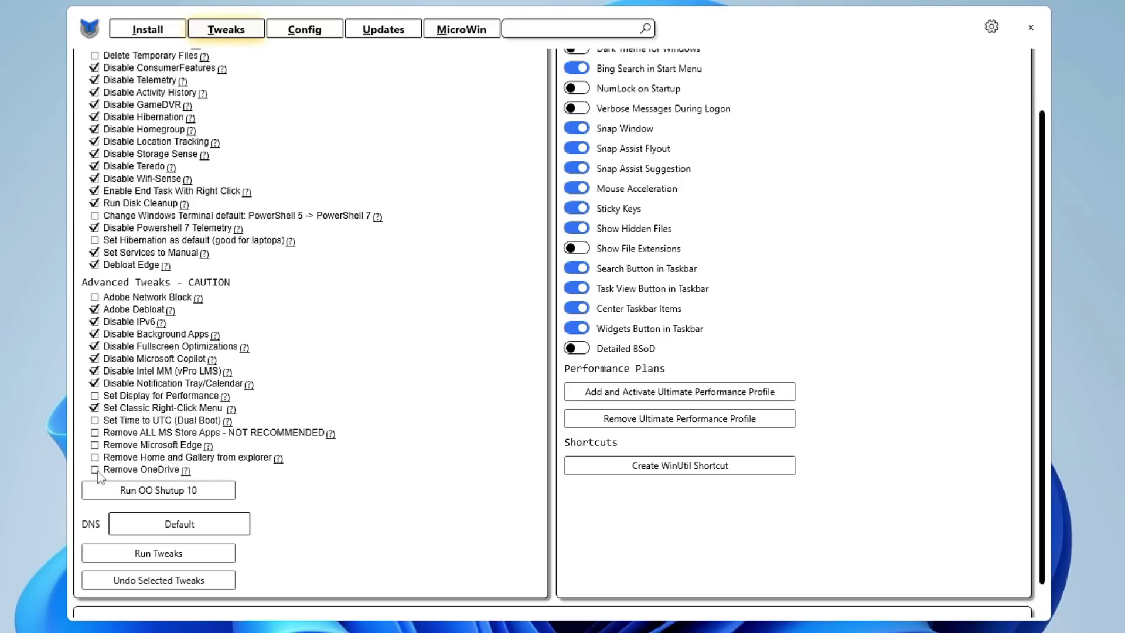
click(97, 470)
Launch O&O ShutUp10++ from the utility and review its privacy settings for the current user.
click(179, 492)
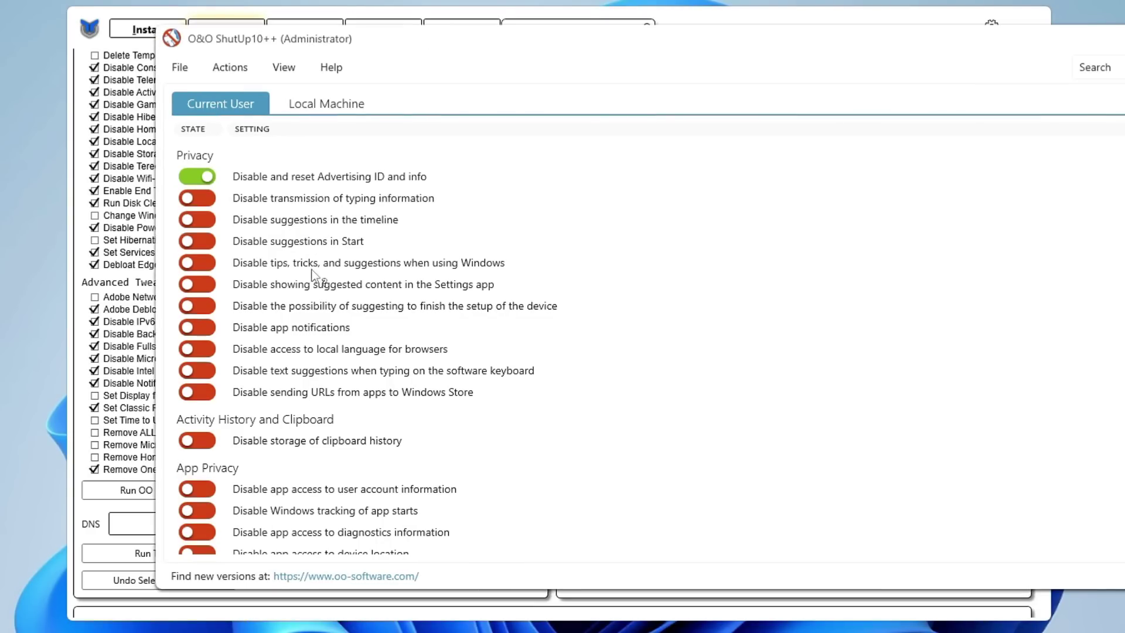
scroll(293, 319, down, 3)
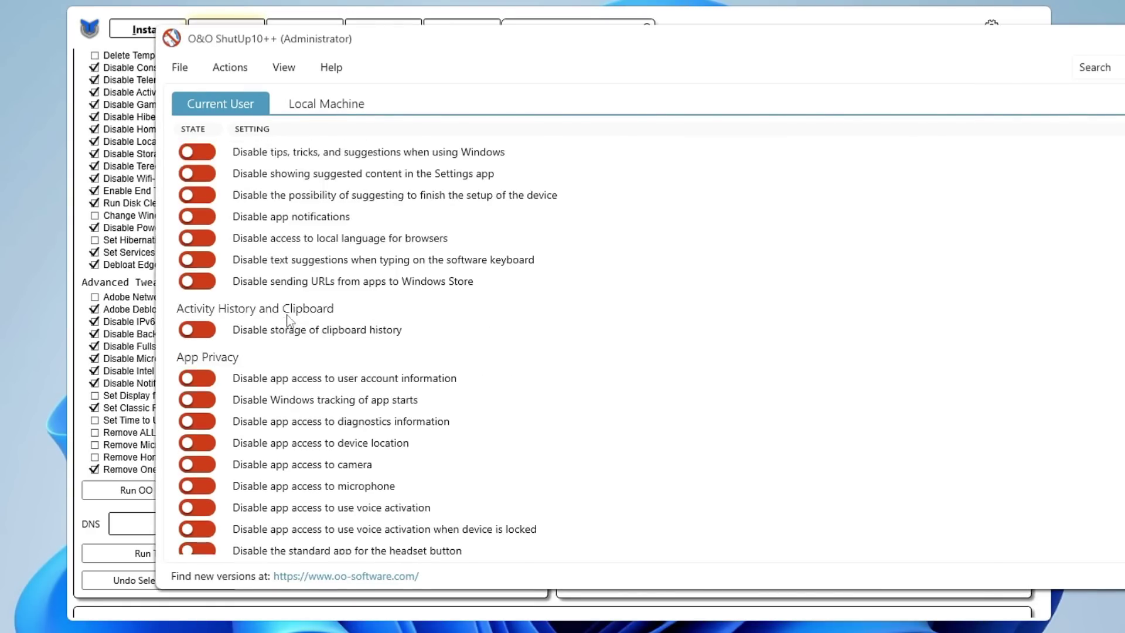
scroll(302, 392, down, 2)
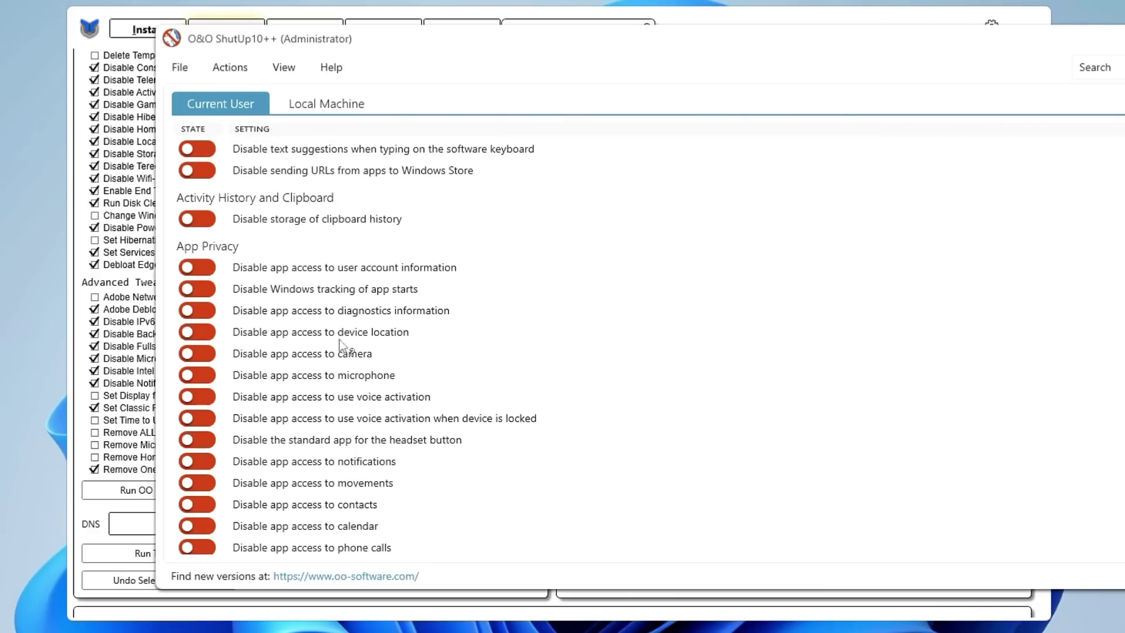
scroll(375, 409, down, 1)
scroll(374, 405, down, 1)
scroll(367, 400, up, 8)
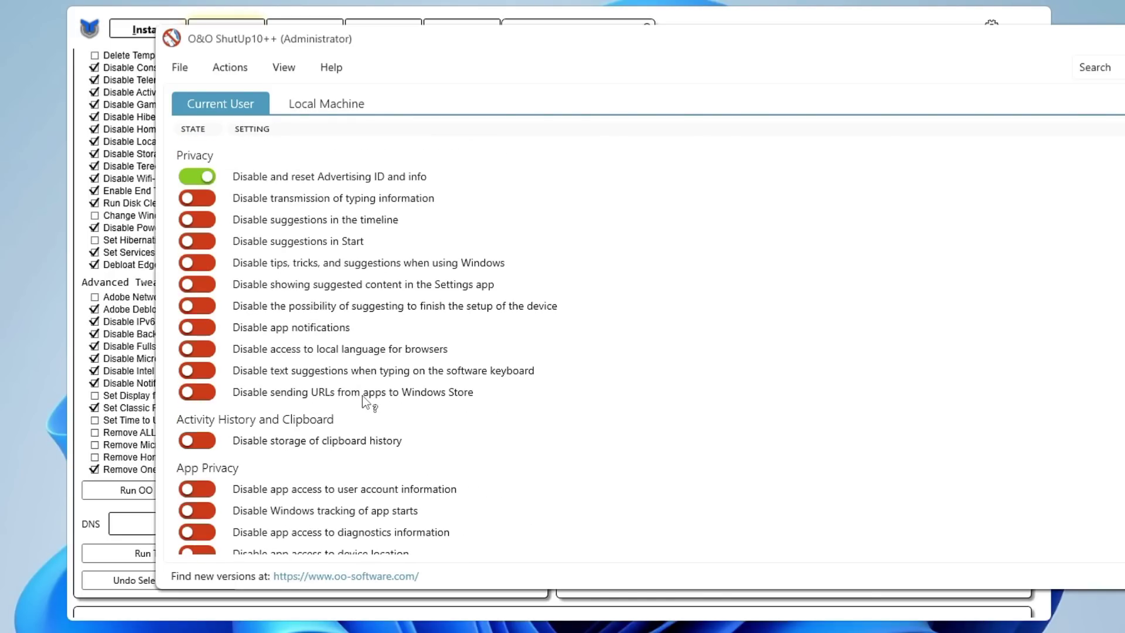
Apply only the recommended O&O ShutUp10++ settings, creating a system restore point first, and close the program.
click(237, 72)
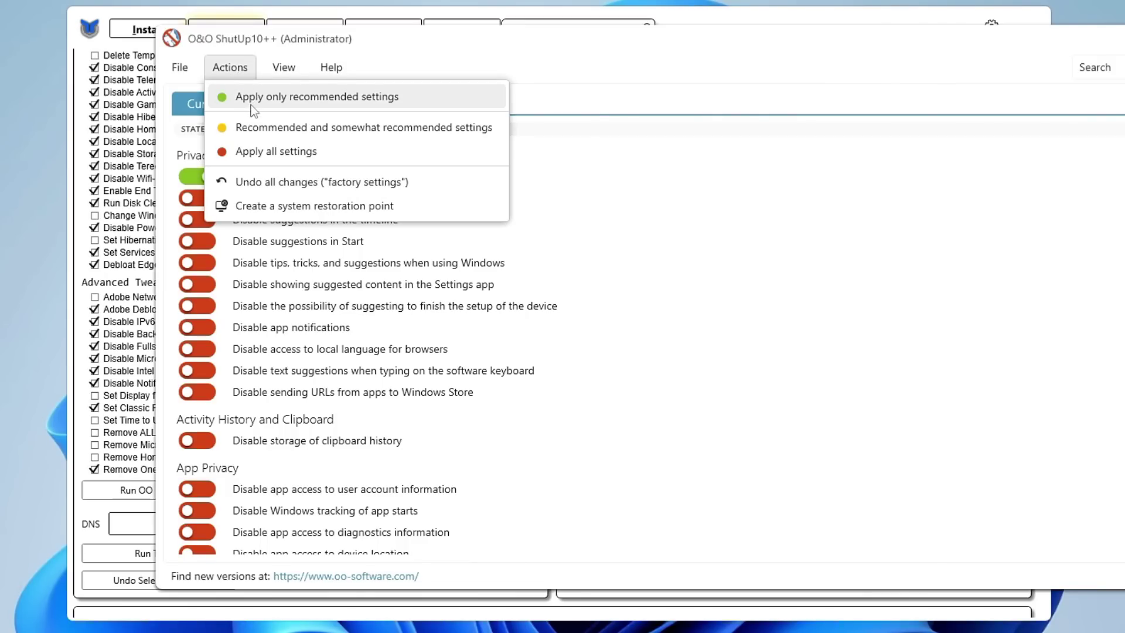
click(291, 101)
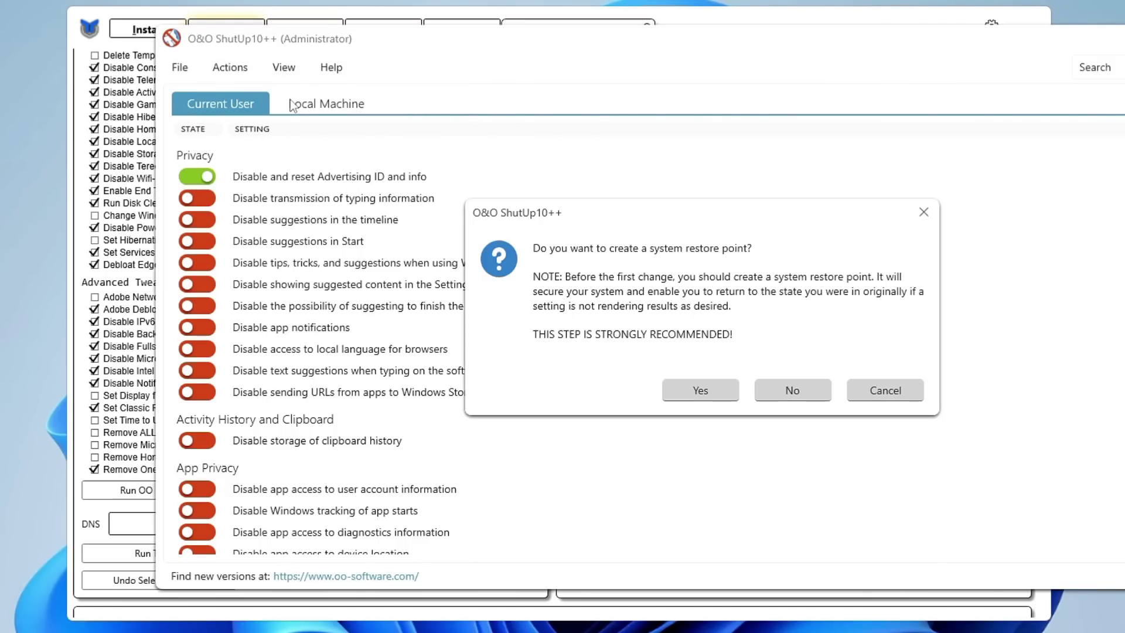
click(680, 389)
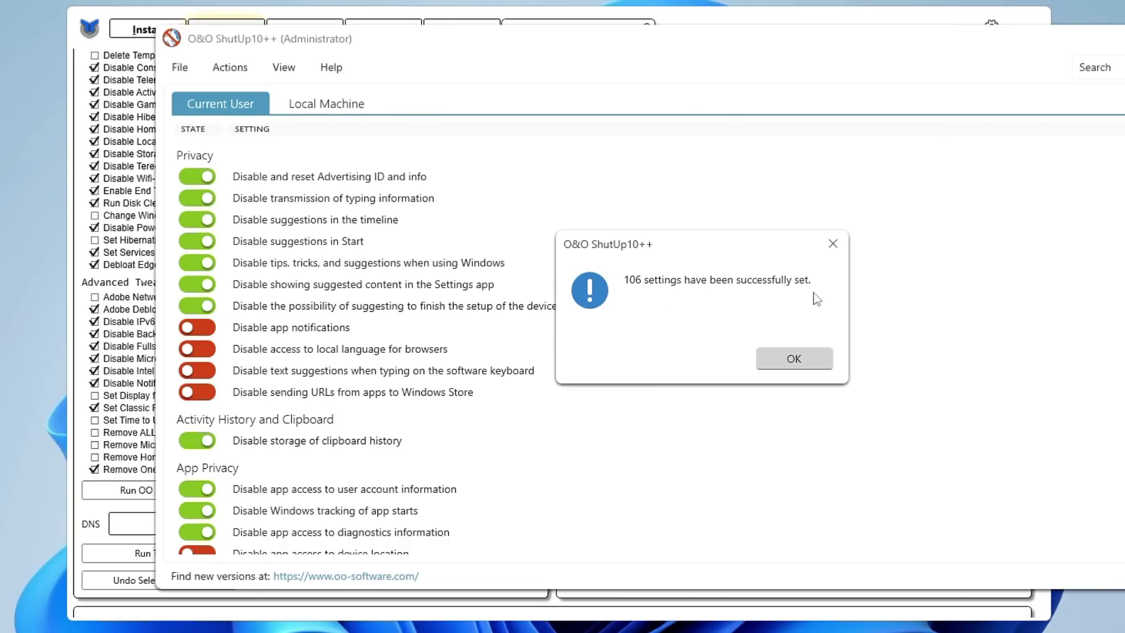
click(789, 361)
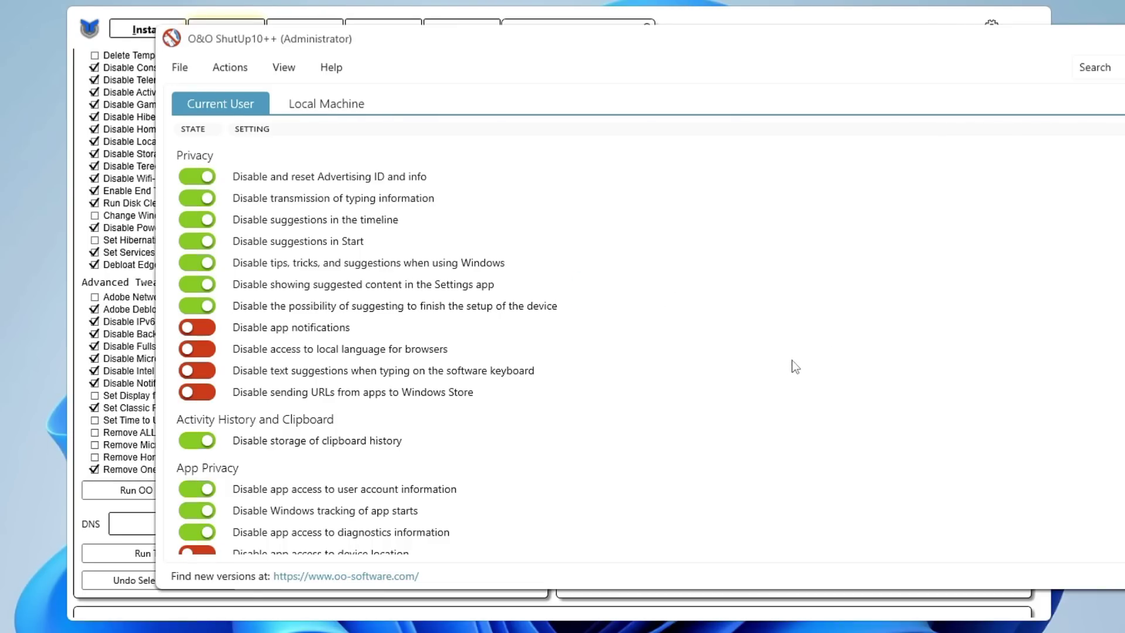
key(alt+F4)
key(Return)
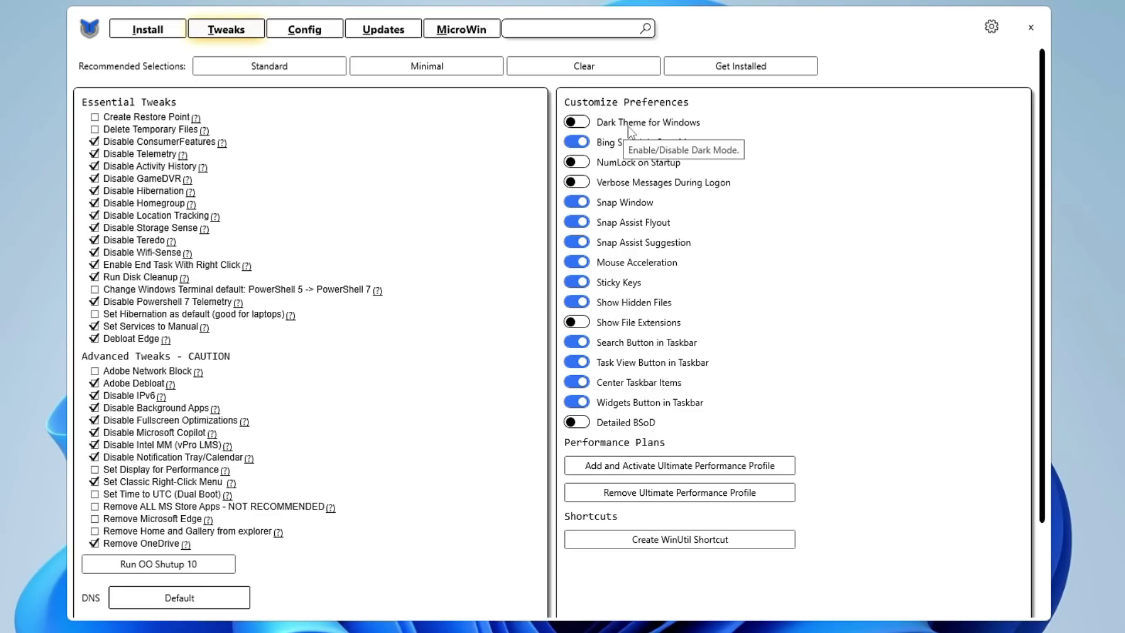
Turn on Dark Theme for Windows and turn off Bing Search in Start Menu in the preferences.
click(580, 126)
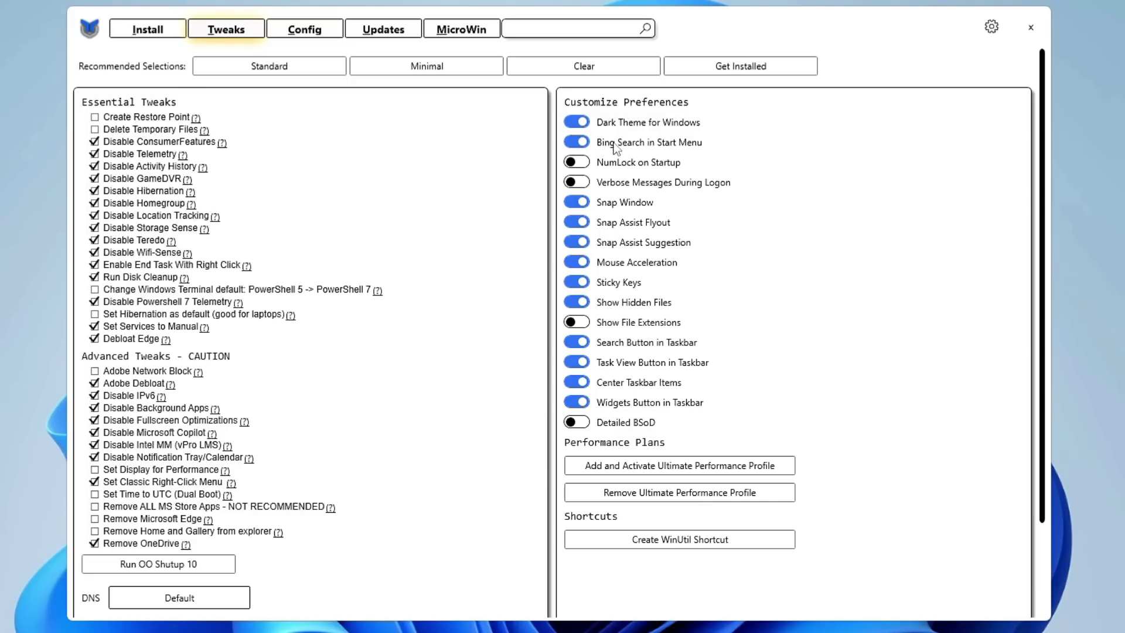
mouse_move(673, 149)
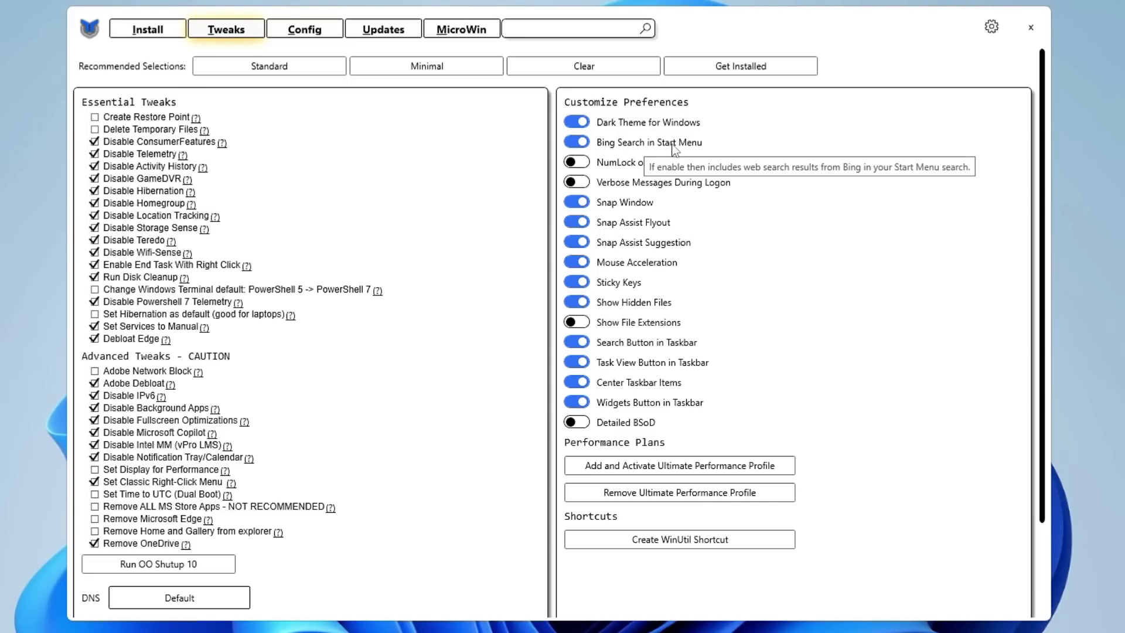
click(577, 142)
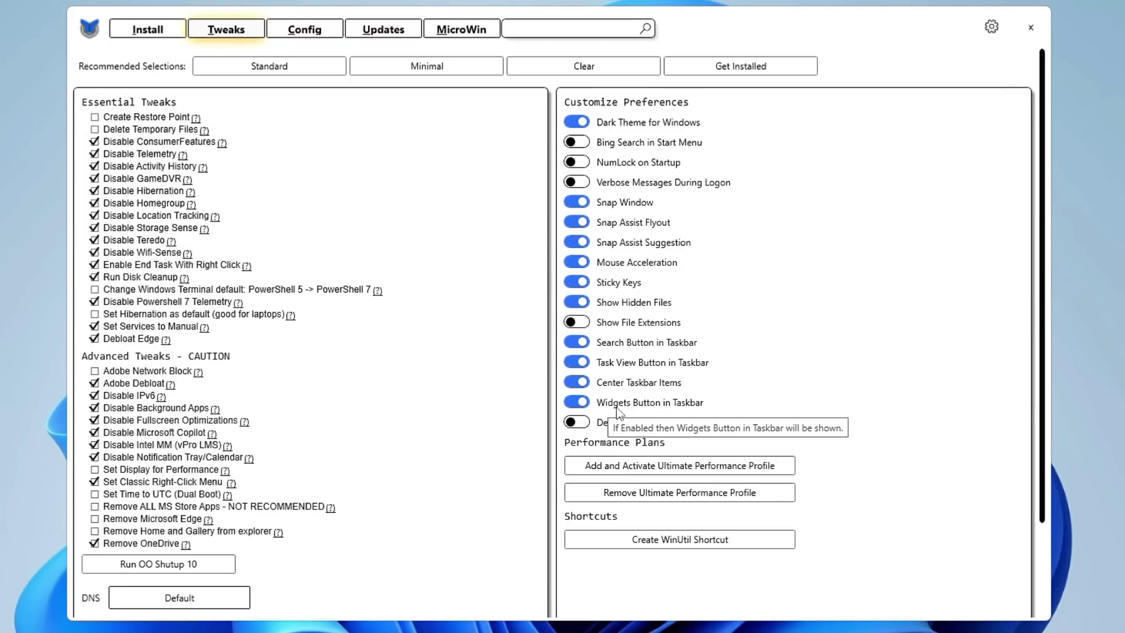
Add and activate the Ultimate Performance profile, and check the power plans by opening powercfg.cpl and closing it again.
scroll(721, 426, down, 1)
click(721, 426)
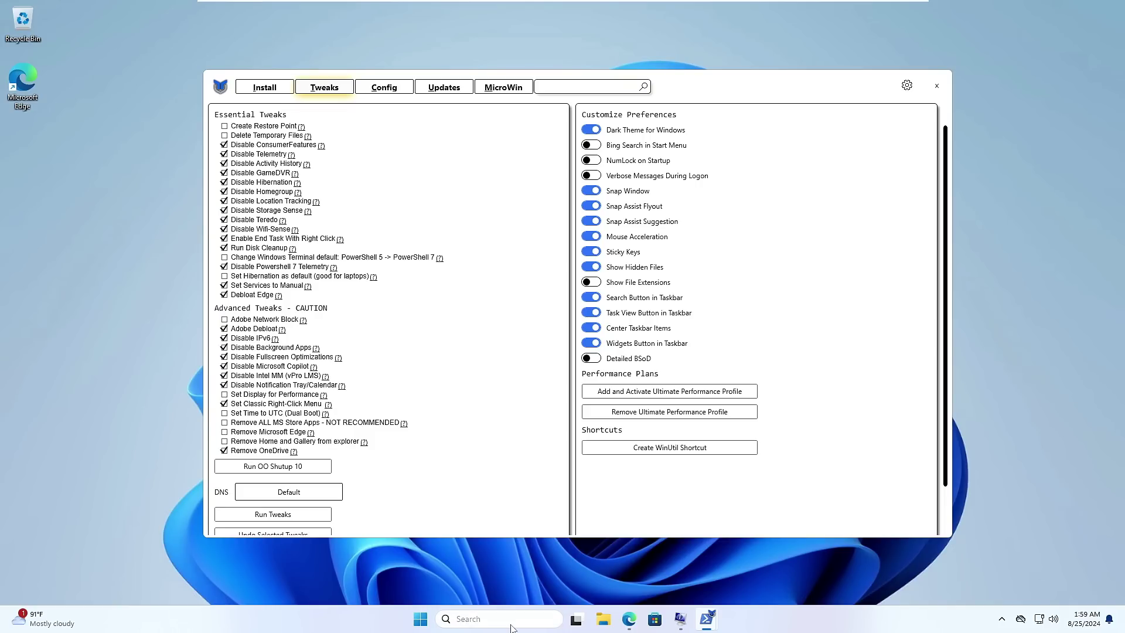
click(510, 620)
text(powe)
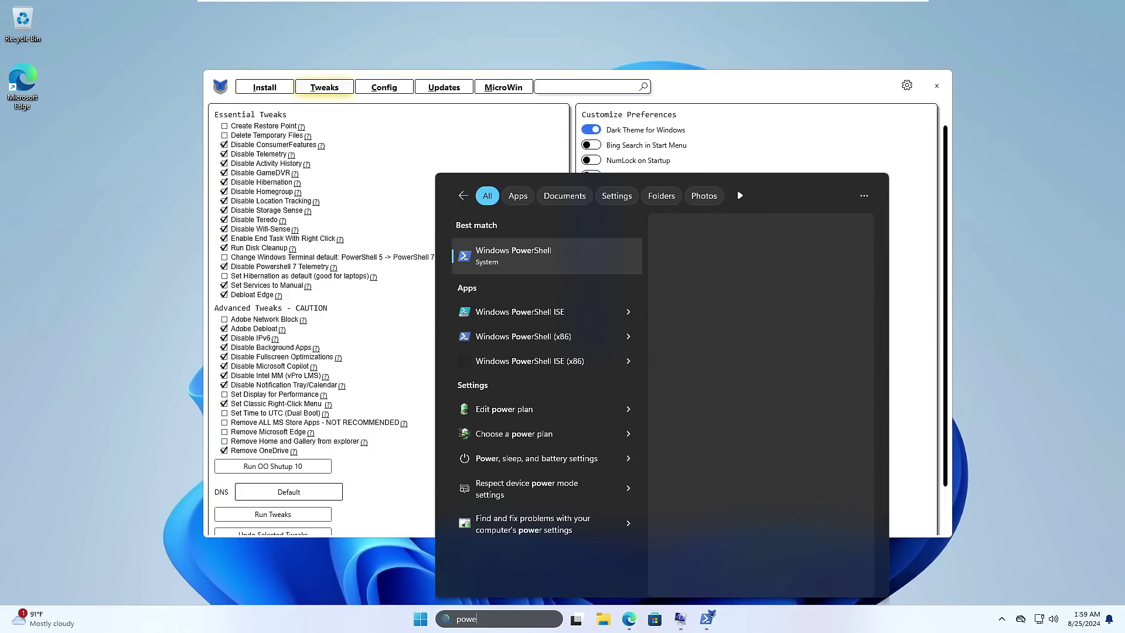
text(rcfg.cpl)
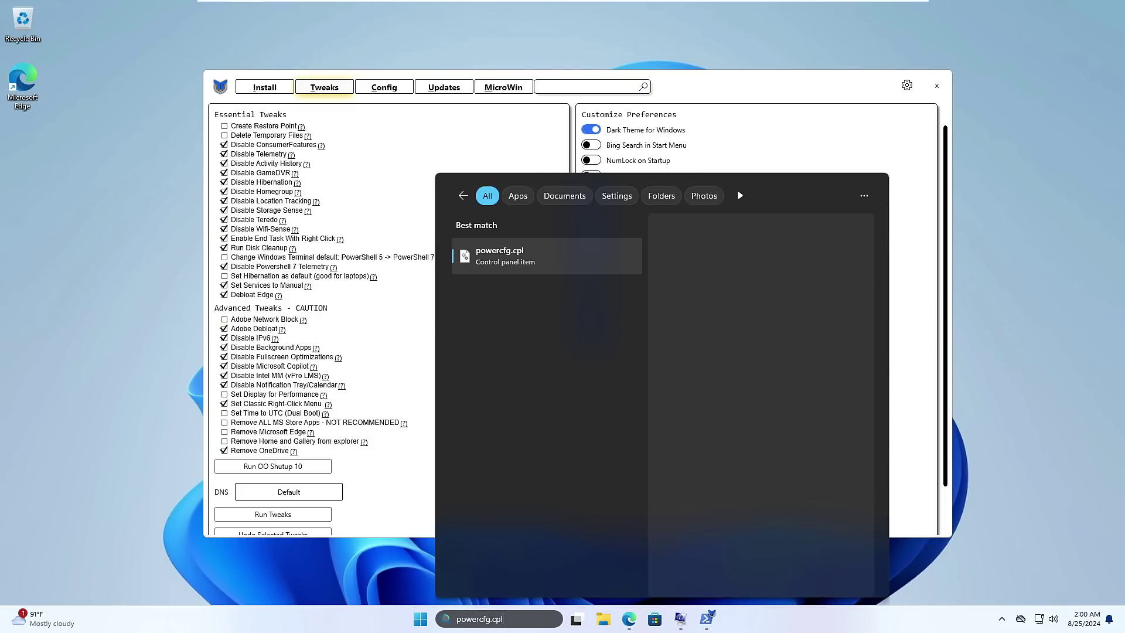
key(Return)
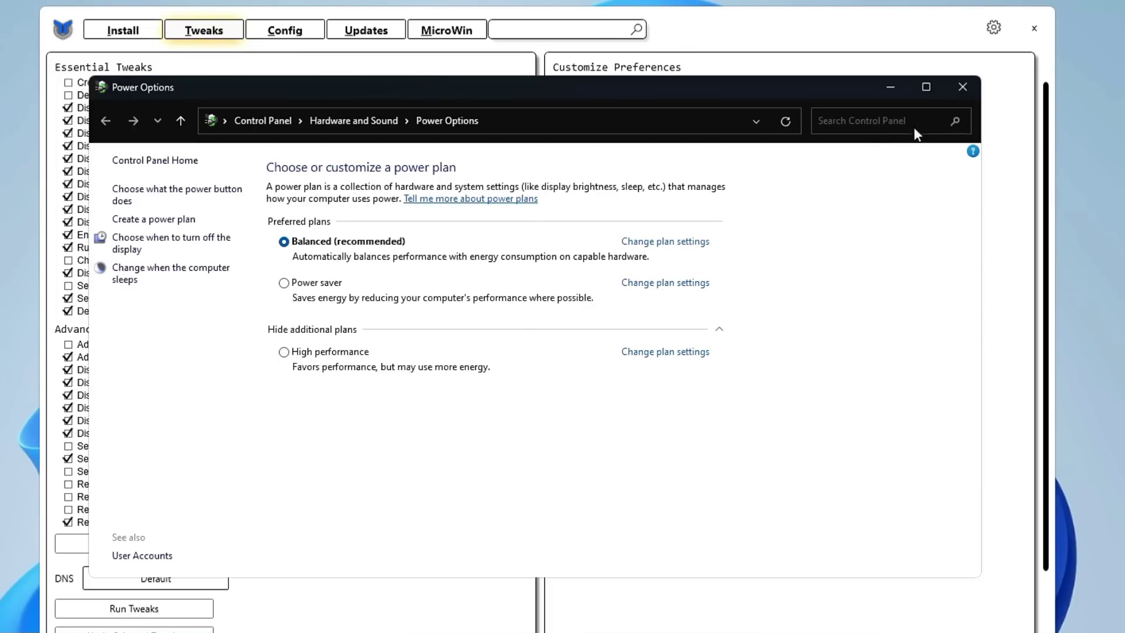
click(963, 87)
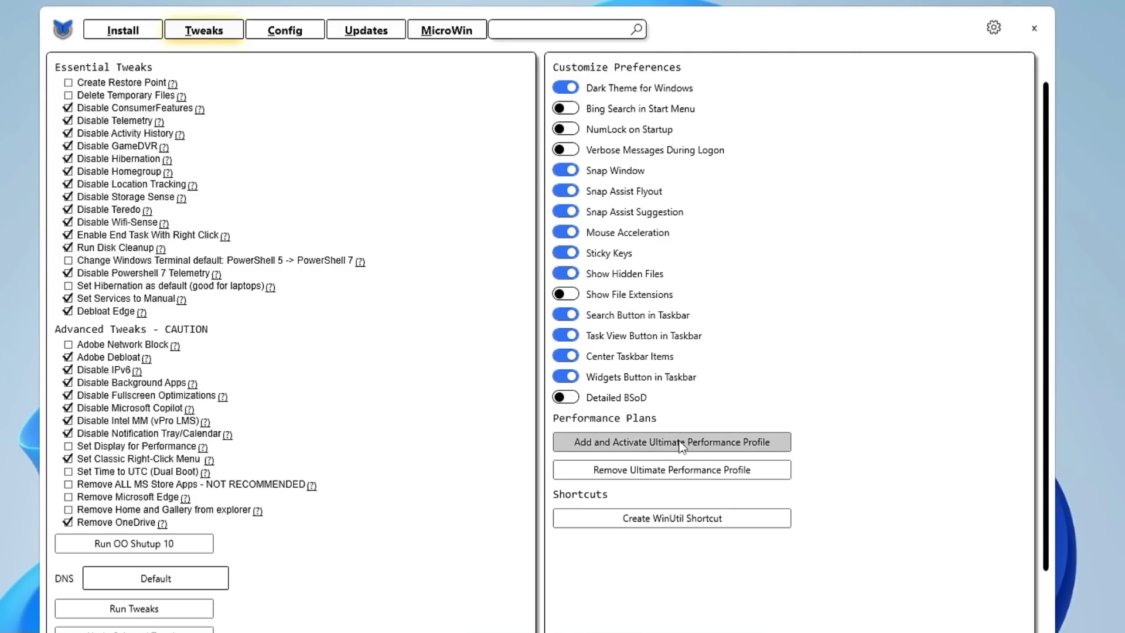
Reopen Power Options with powercfg.cpl to check whether the Ultimate Performance plan is active, and close the window.
key(super+s)
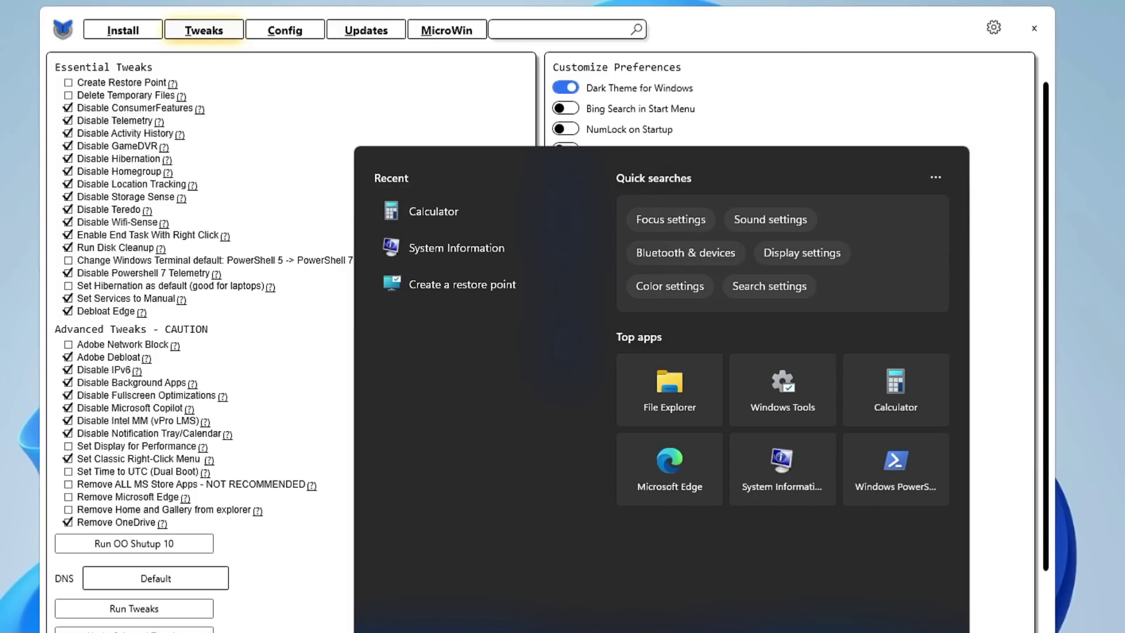
text(powercfg)
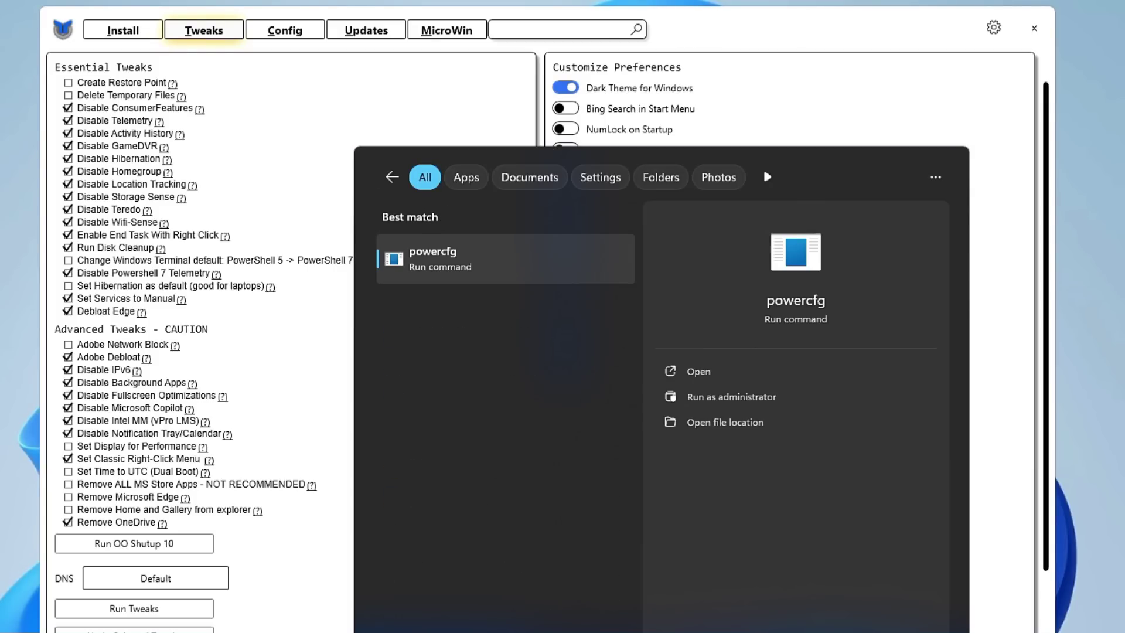
text(.cpl)
key(Return)
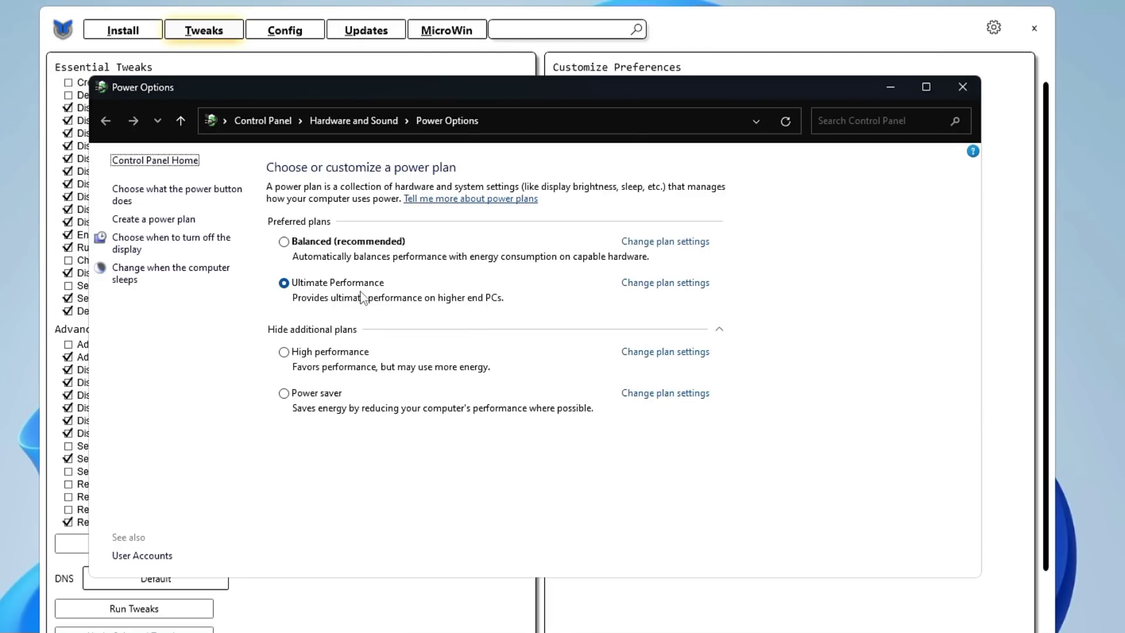
click(976, 92)
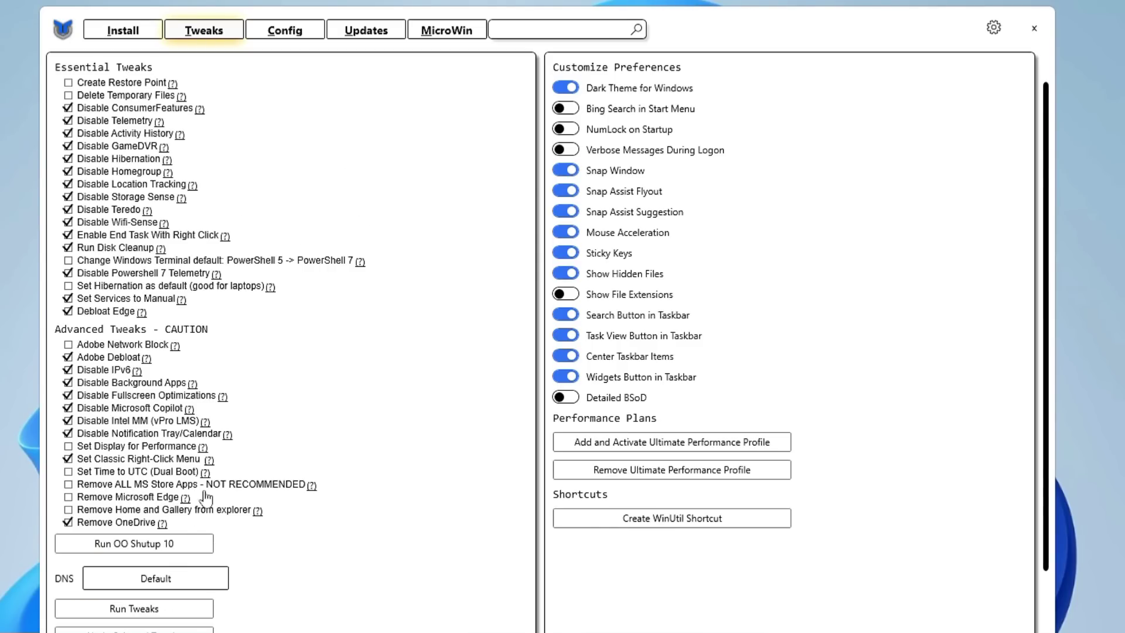
Run the selected tweaks and bring the PowerShell window forward to follow their progress.
click(133, 609)
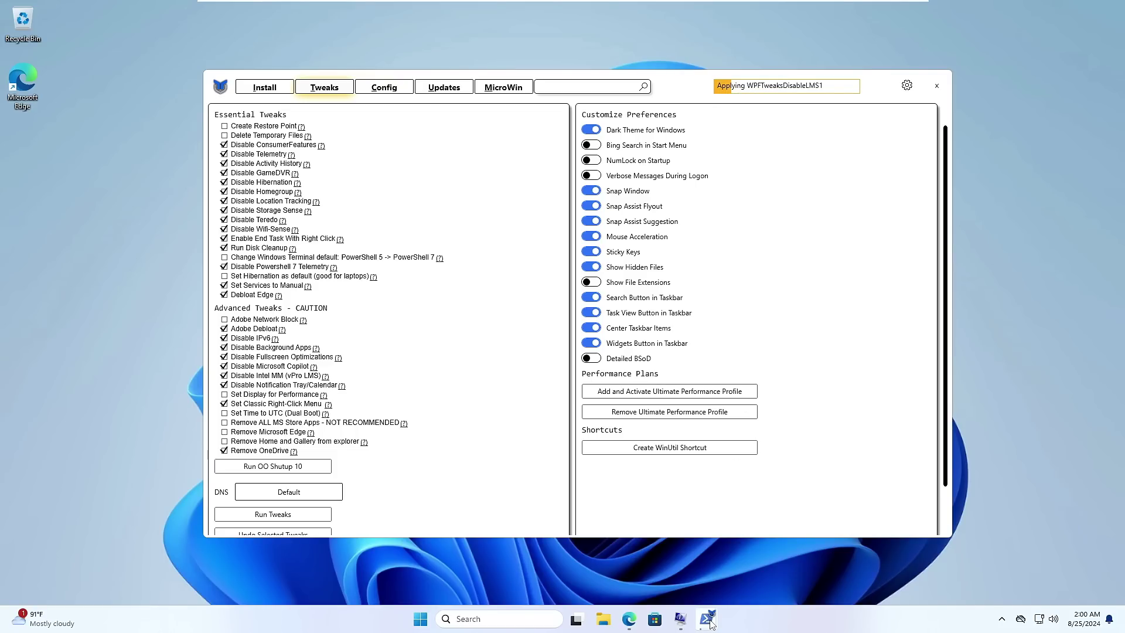
mouse_move(708, 619)
click(690, 567)
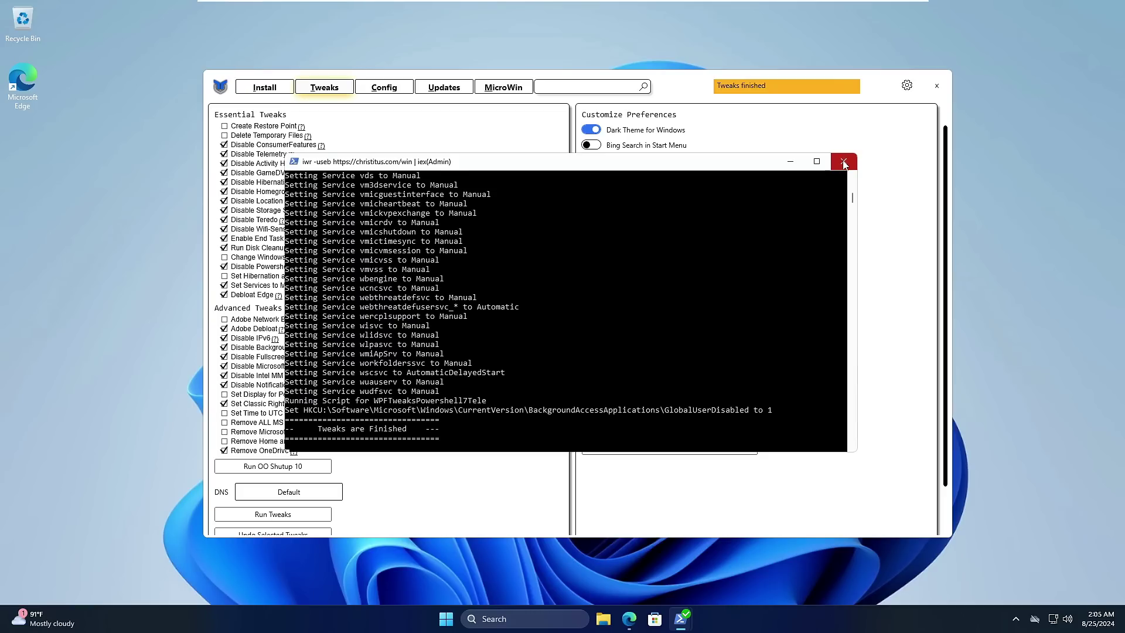
Close the PowerShell utility and open the list of startup apps in Task Manager.
click(952, 143)
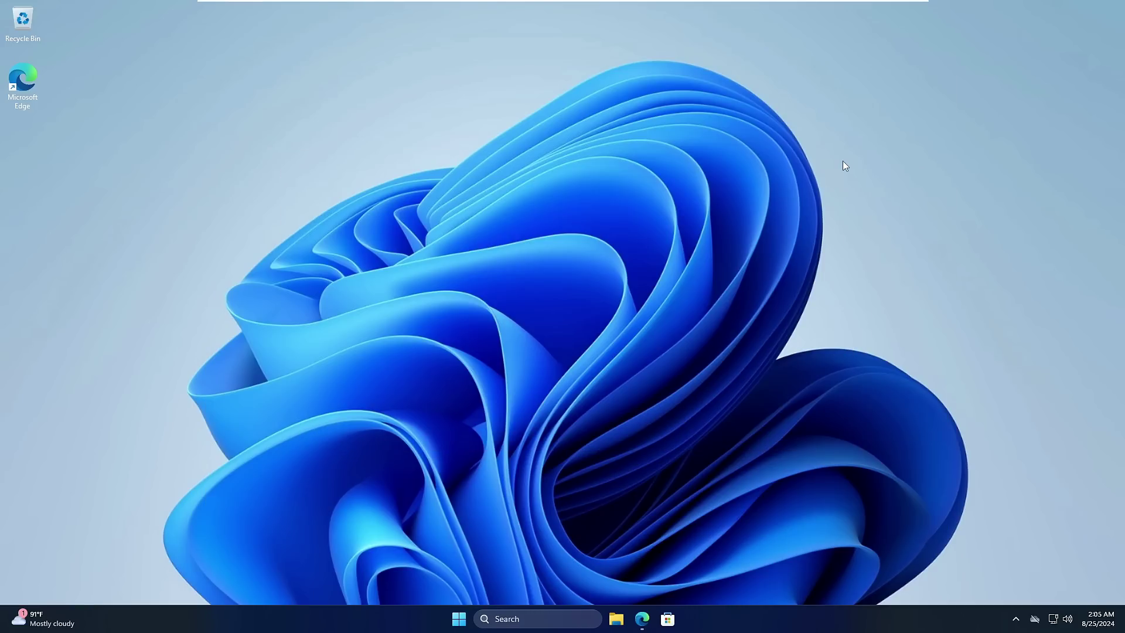
right_click(709, 619)
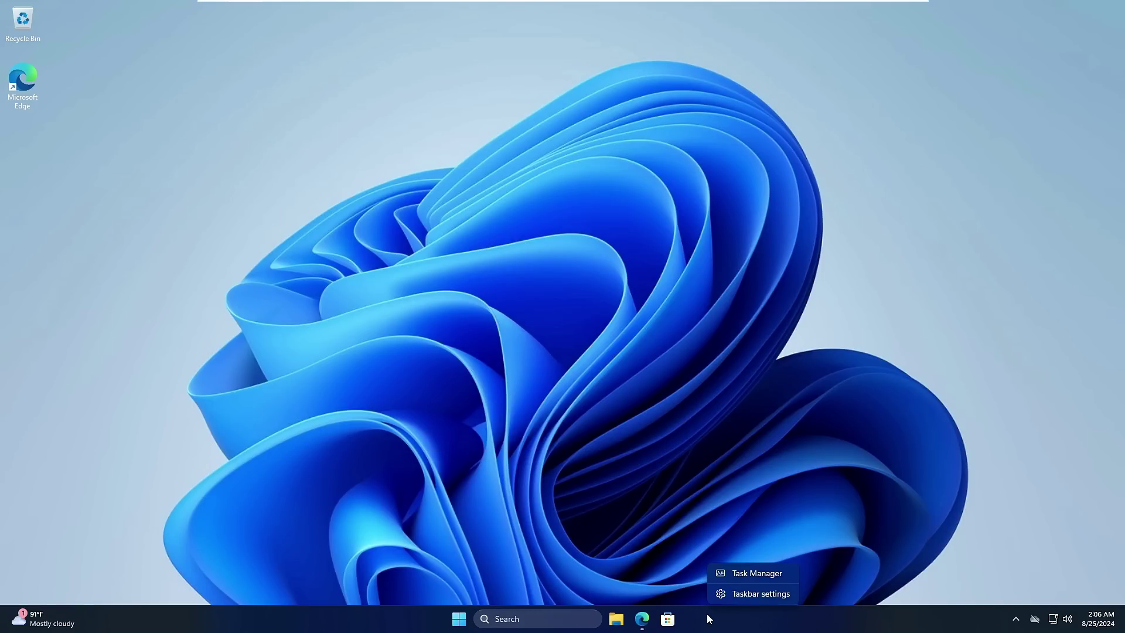
click(745, 572)
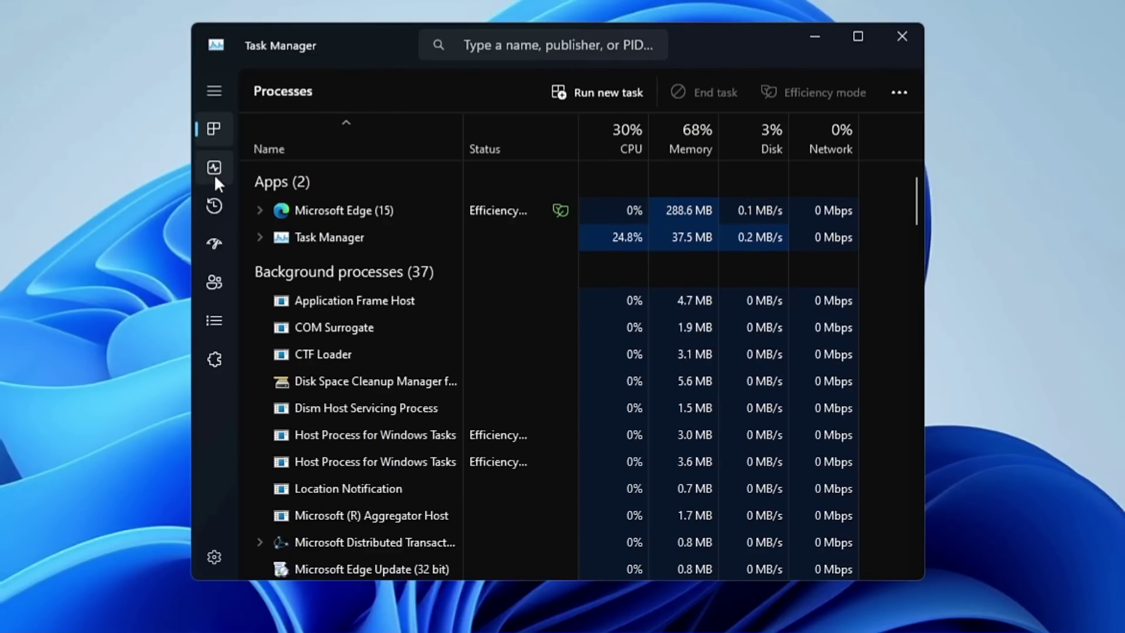
click(215, 245)
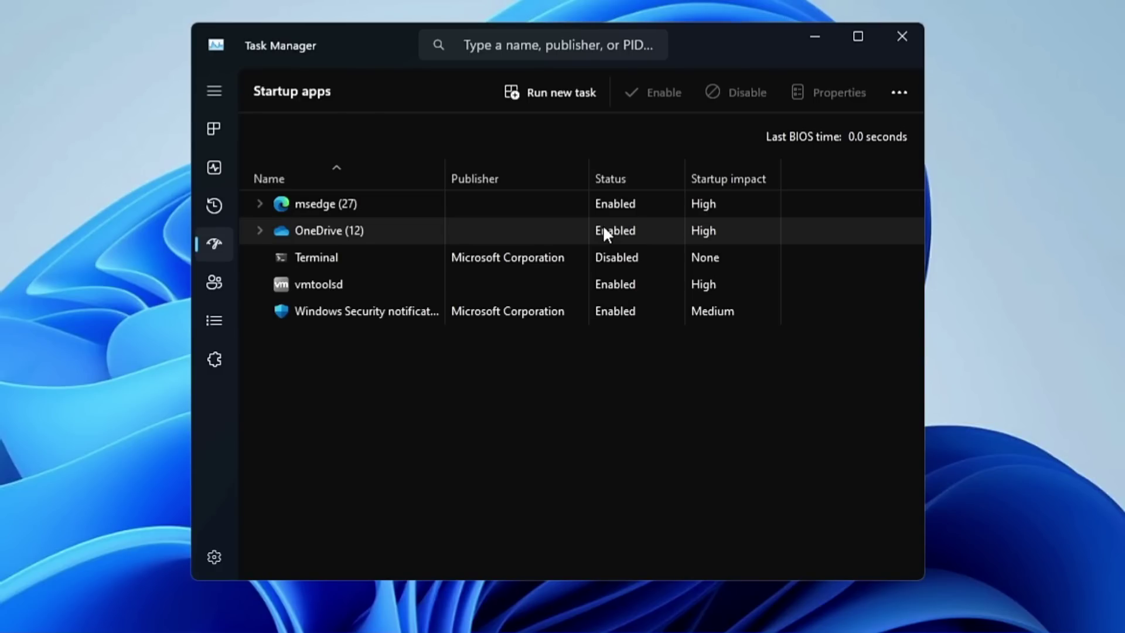
Disable the msedge and OneDrive startup apps and close Task Manager.
click(602, 202)
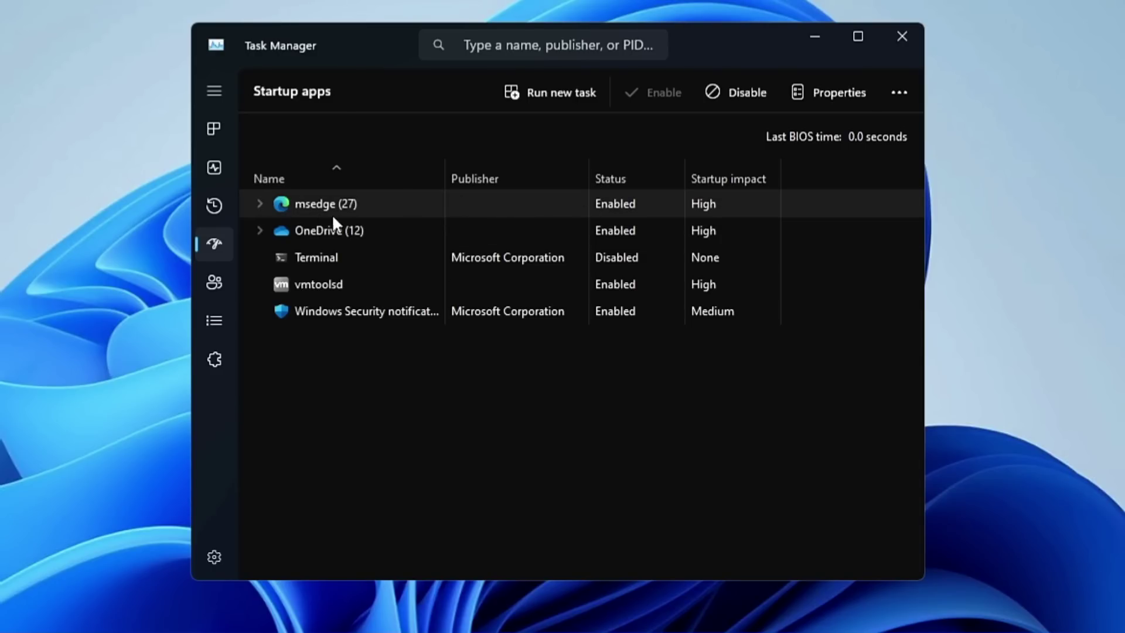
right_click(356, 206)
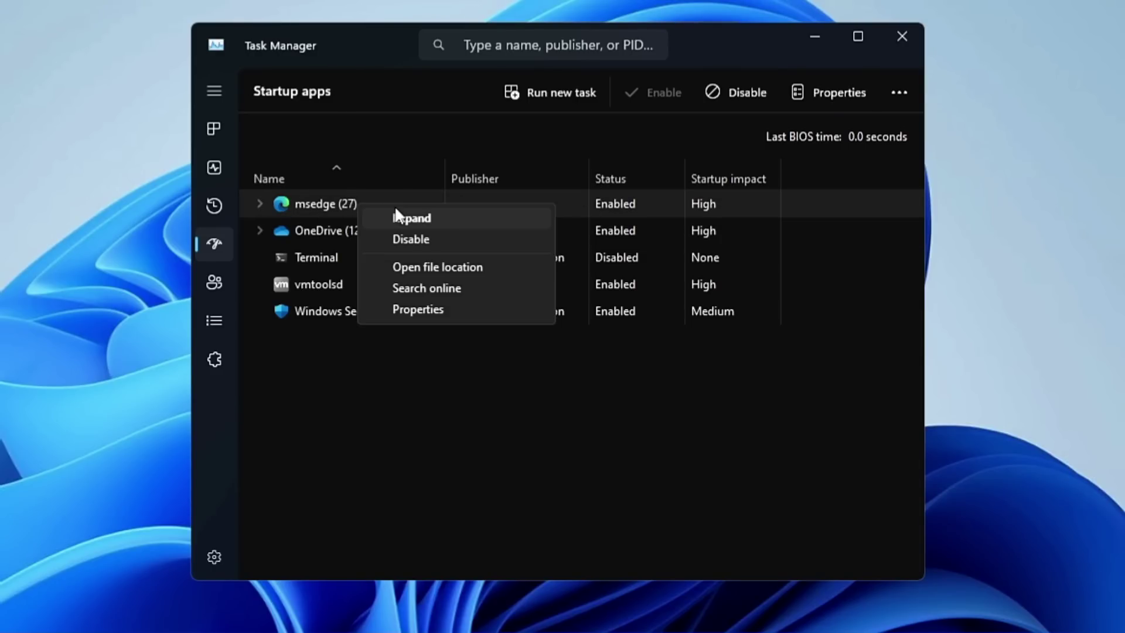
click(414, 239)
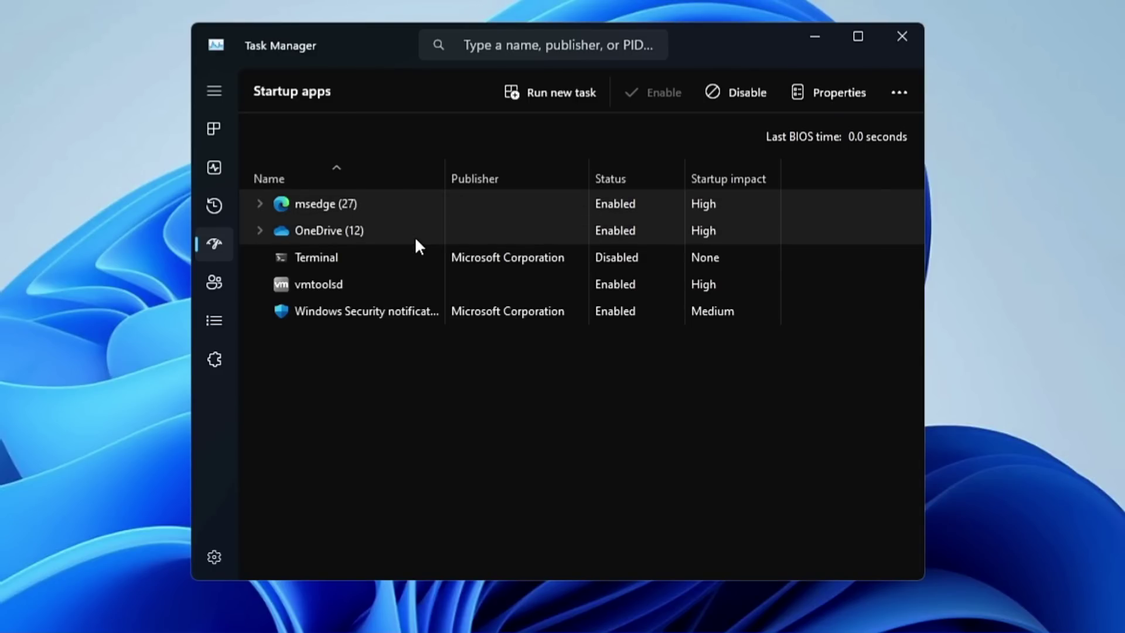
right_click(367, 230)
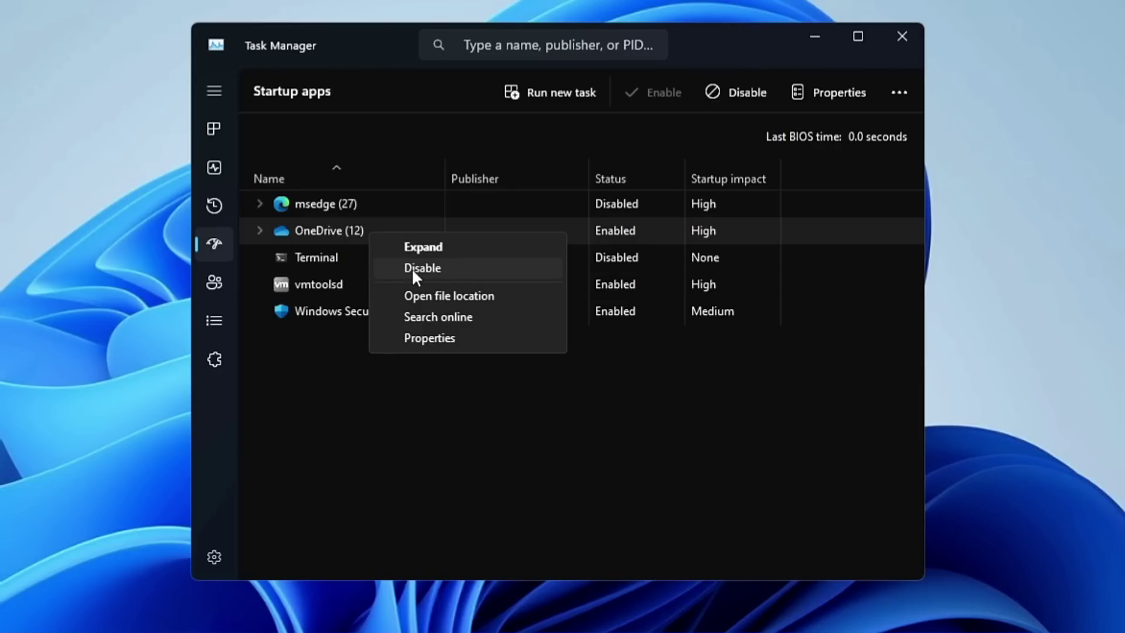
click(416, 270)
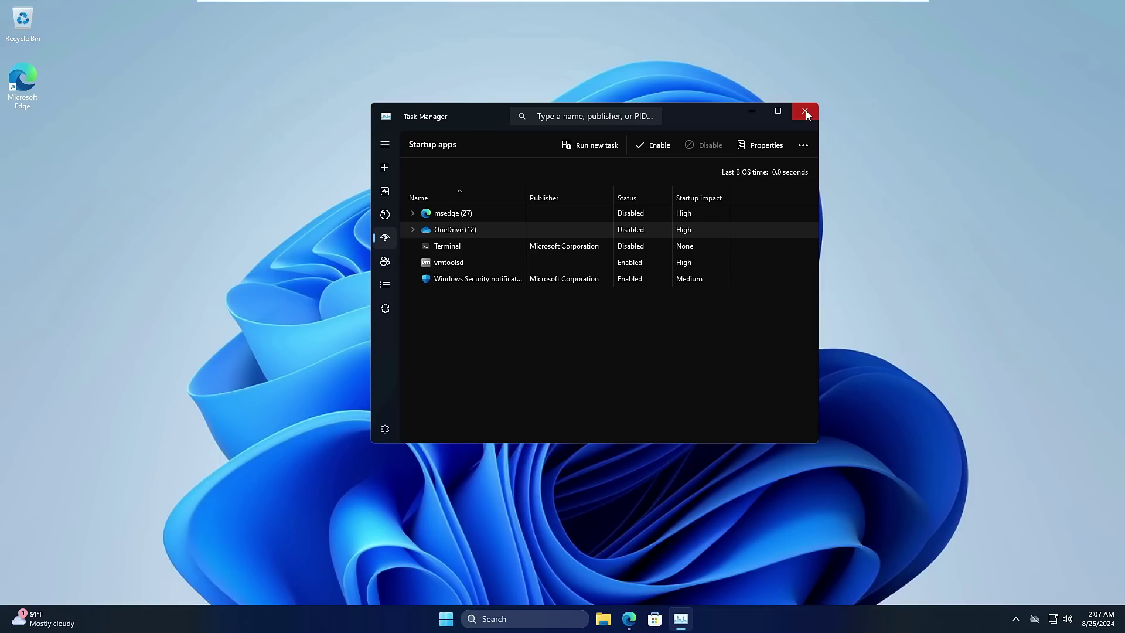
click(902, 37)
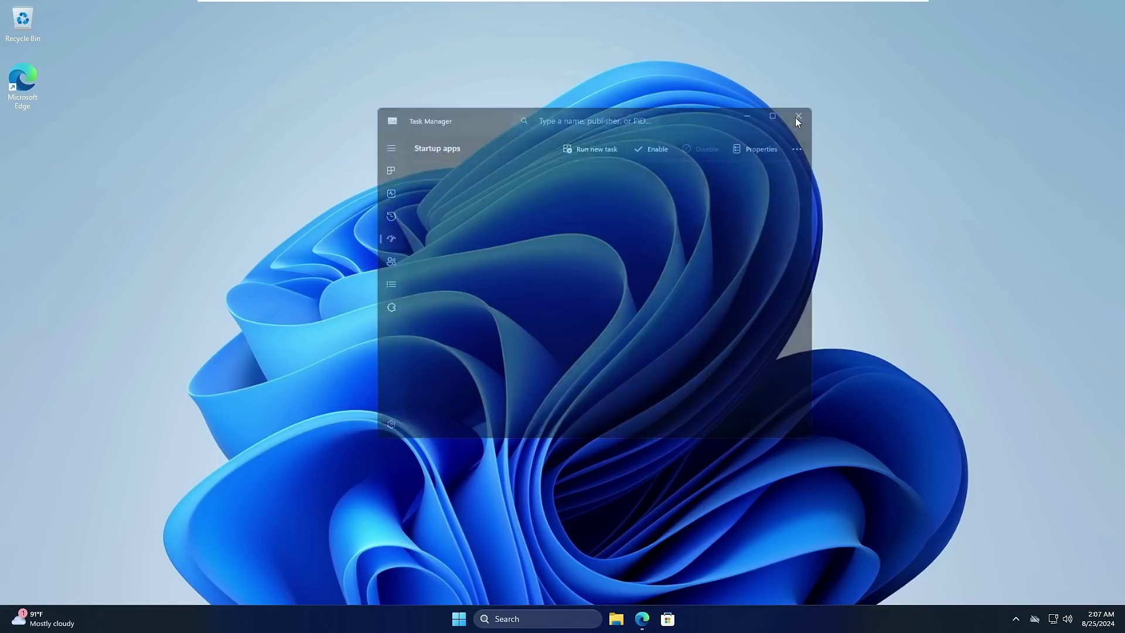
Search Windows for "services" and open the Services app.
click(557, 620)
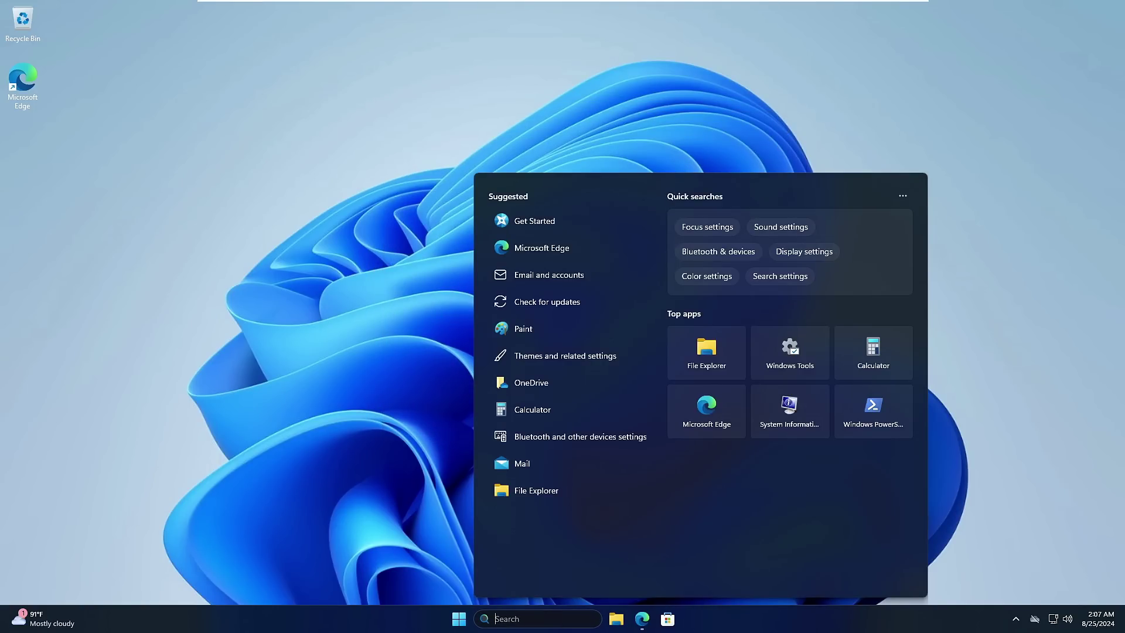
text(services)
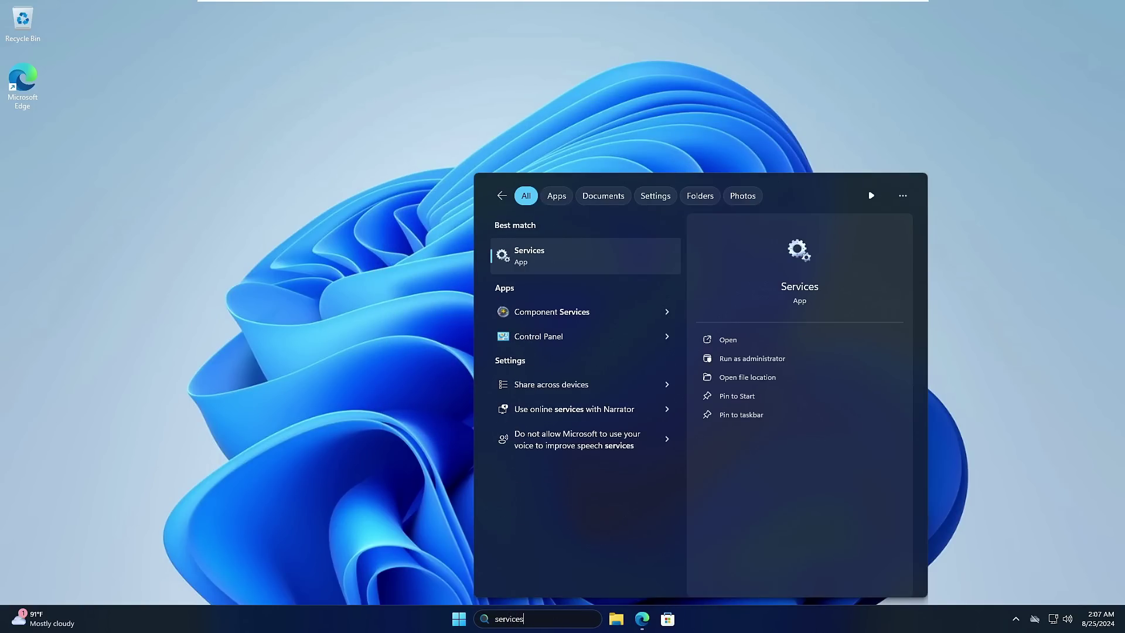
click(561, 254)
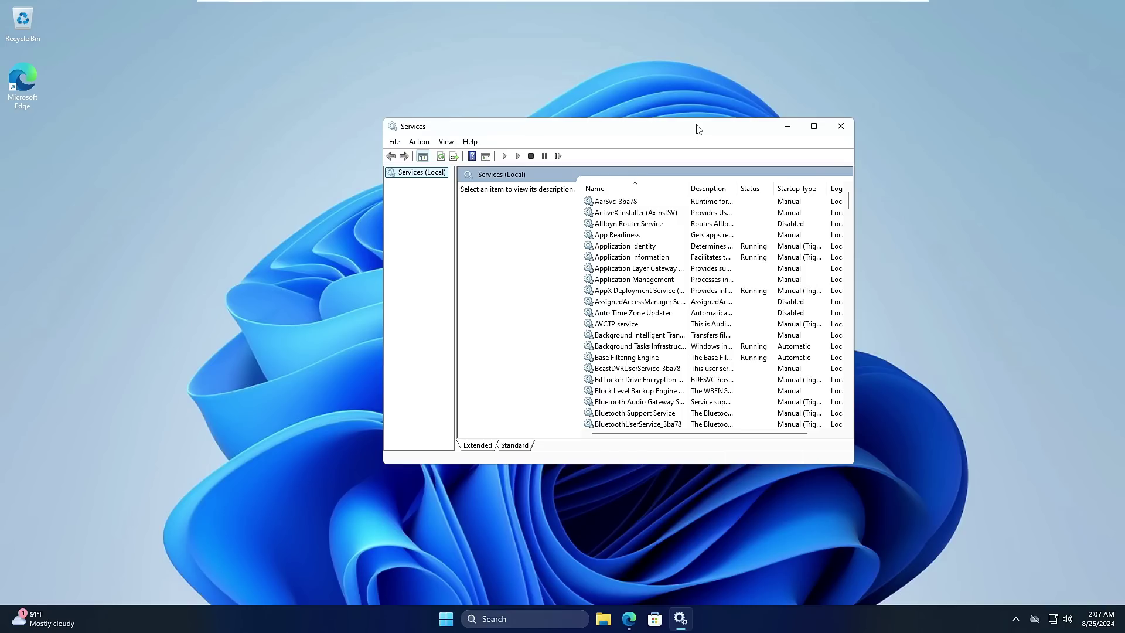
Set the startup type of the BitLocker Drive Encryption Service to Disabled and apply the change.
click(630, 235)
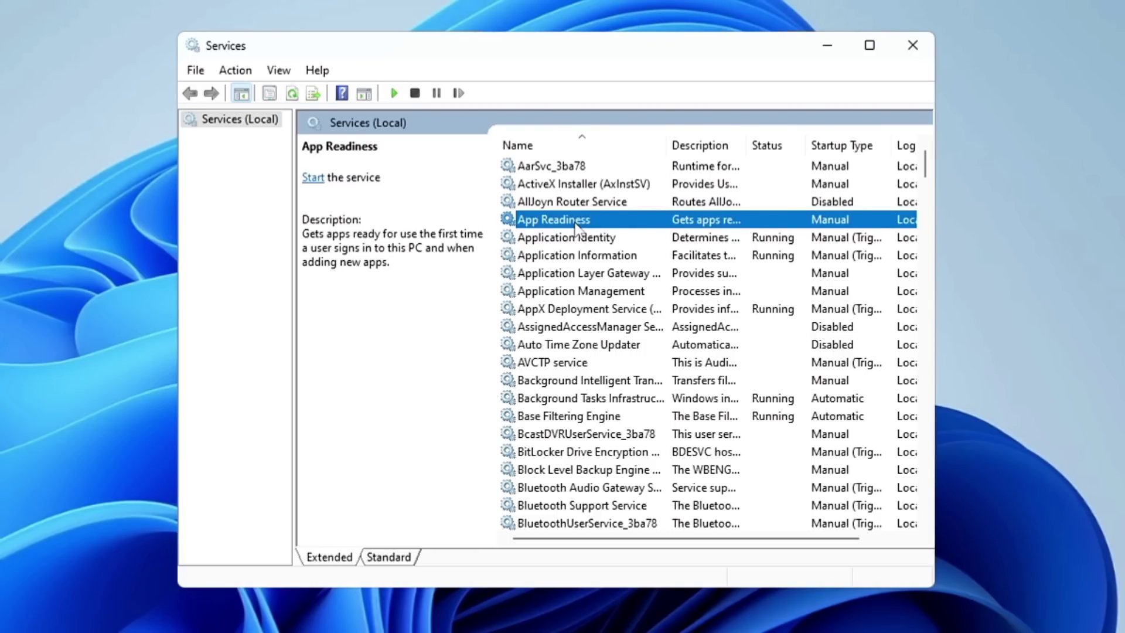
scroll(580, 282, down, 1)
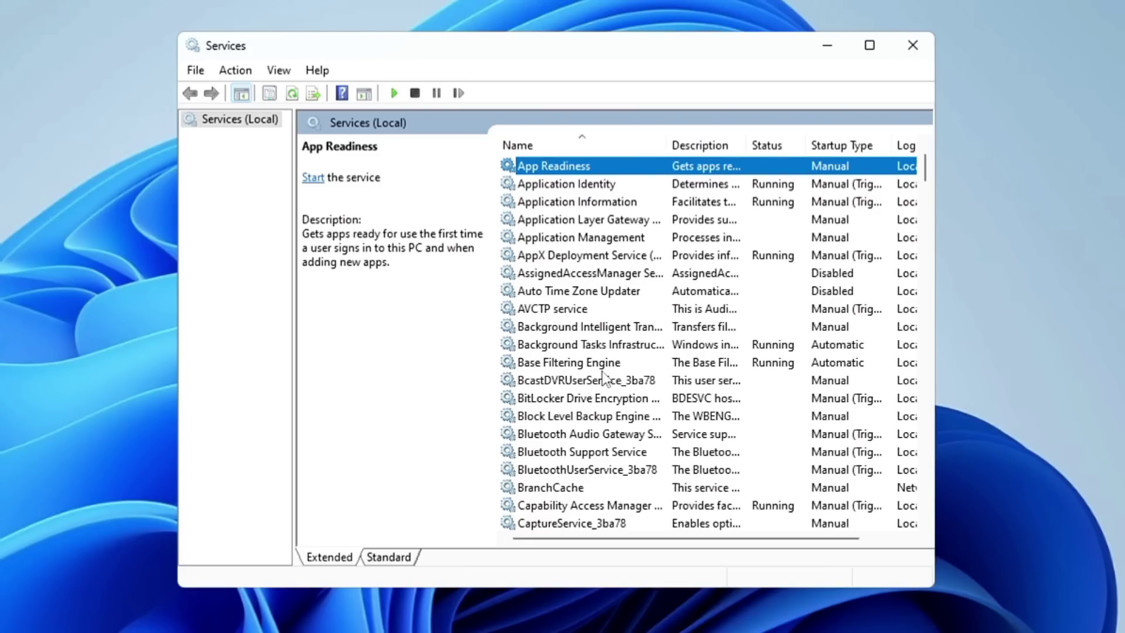
click(576, 401)
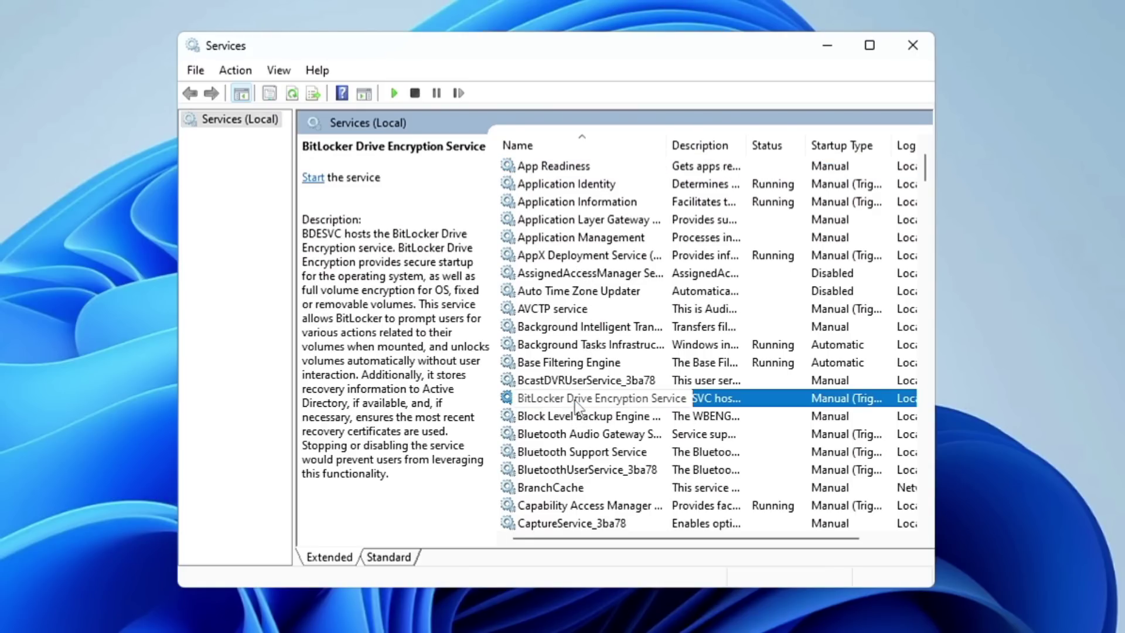
double_click(575, 400)
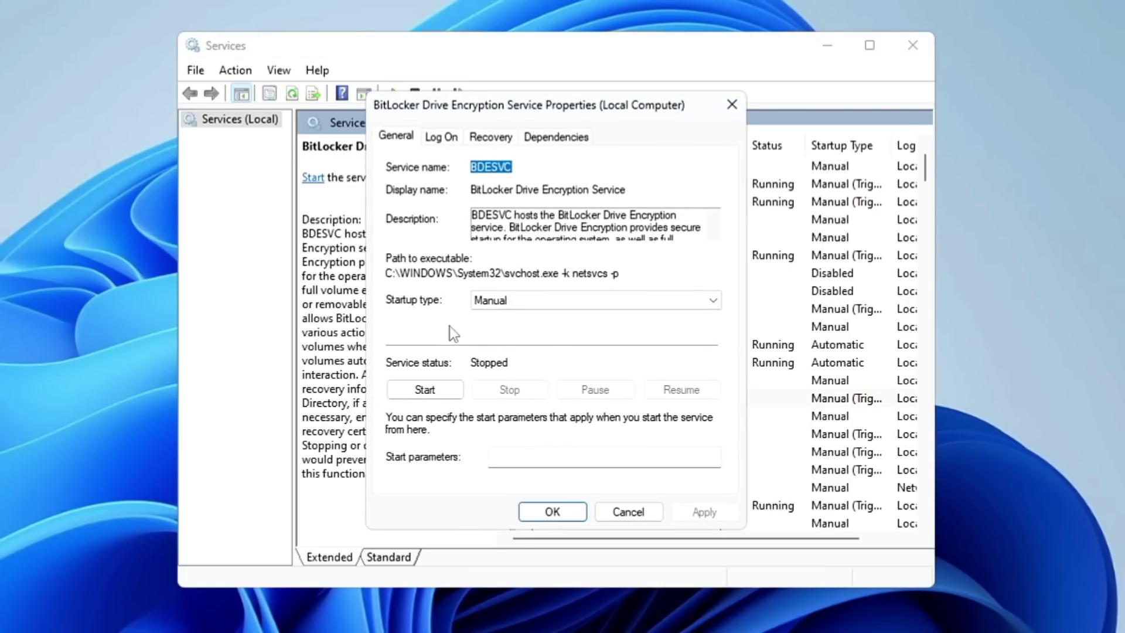
click(516, 302)
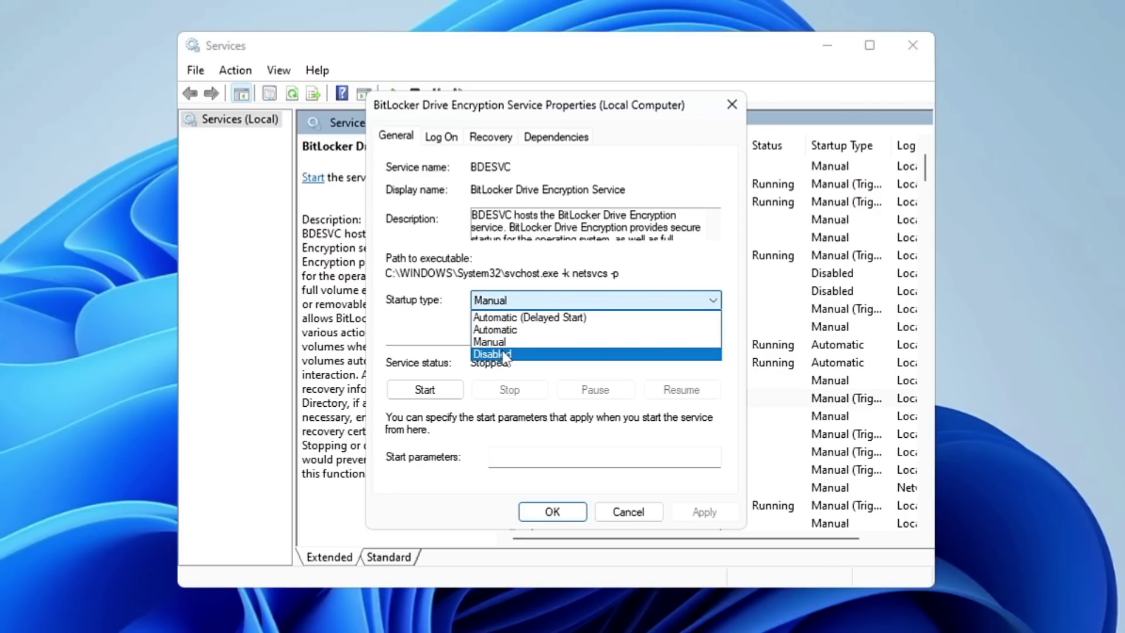
click(504, 355)
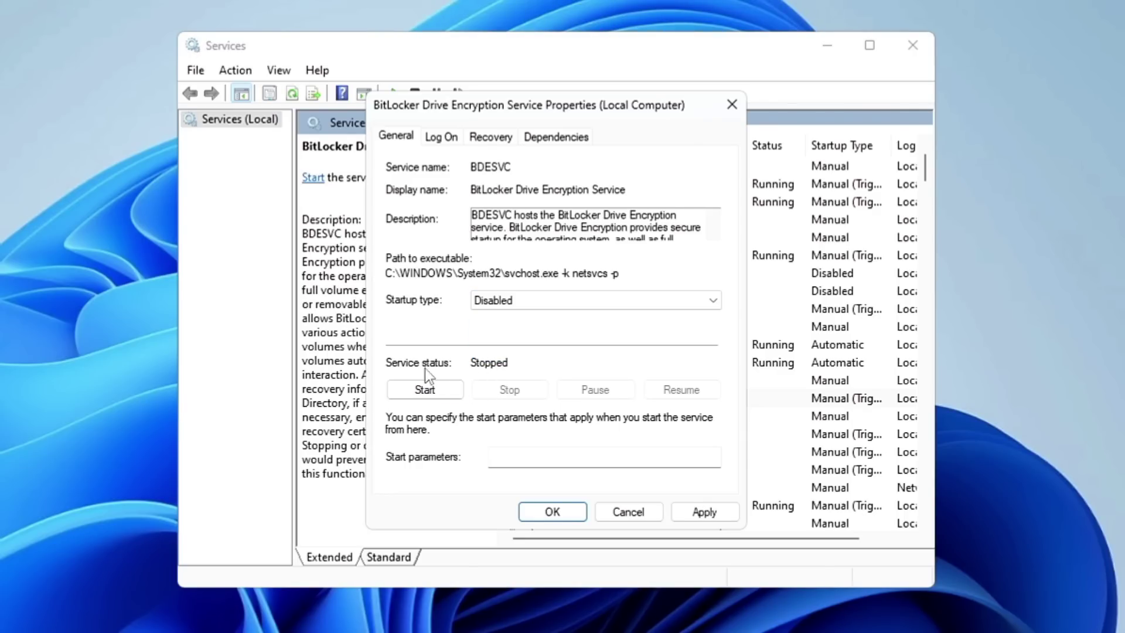
click(703, 514)
click(551, 514)
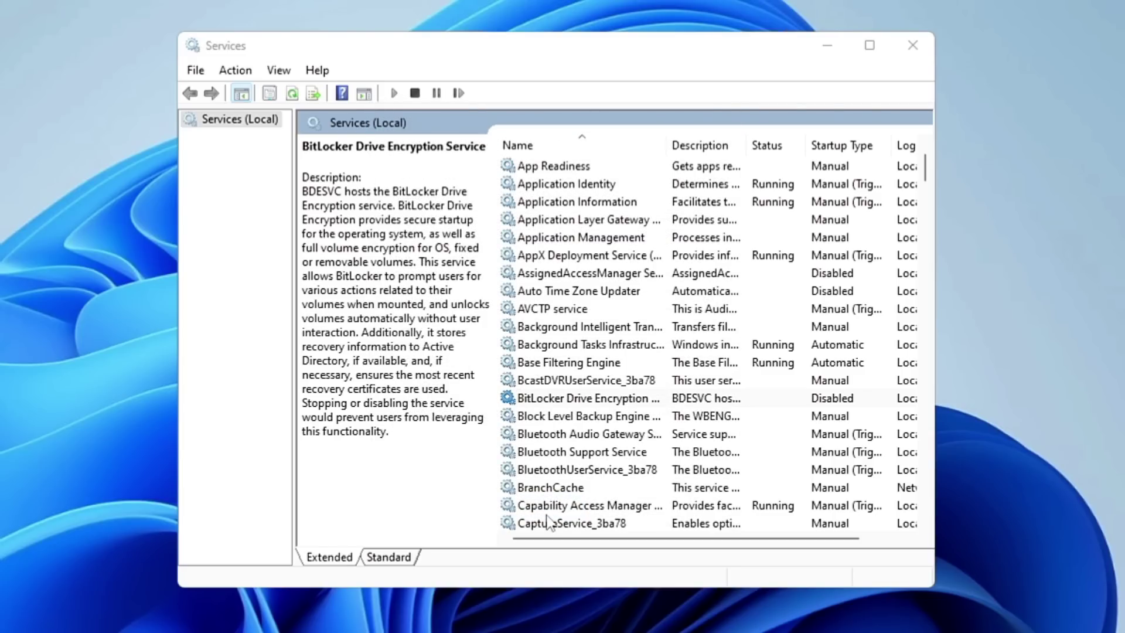
Set the startup type of the Bluetooth Audio Gateway Service to Disabled and apply the change.
key(Down)
key(Down)
key(Down)
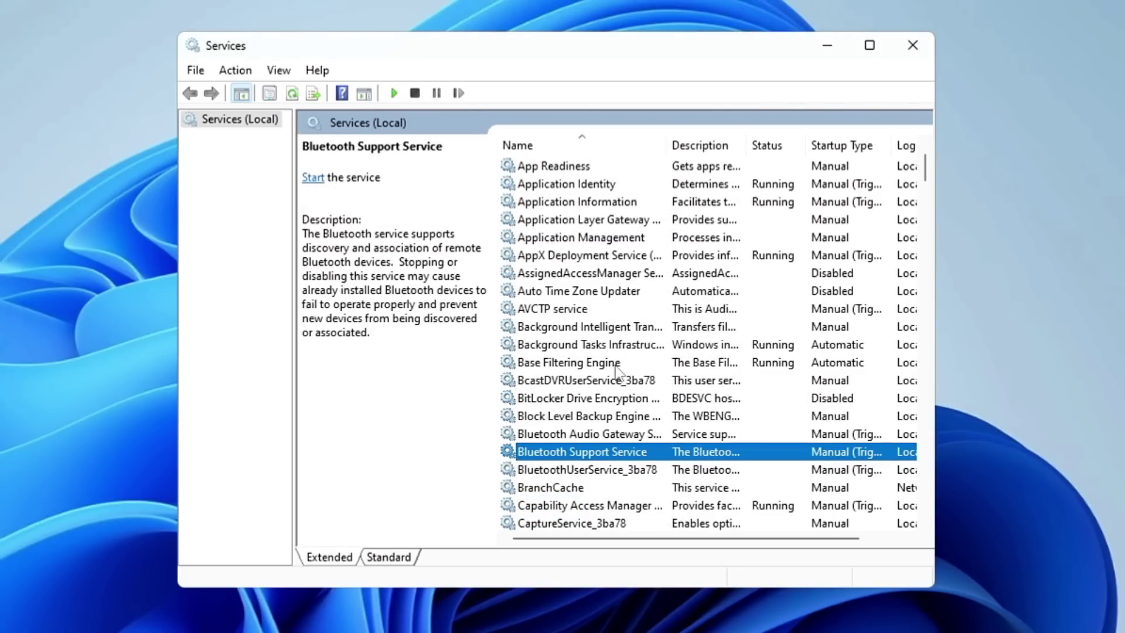
double_click(568, 440)
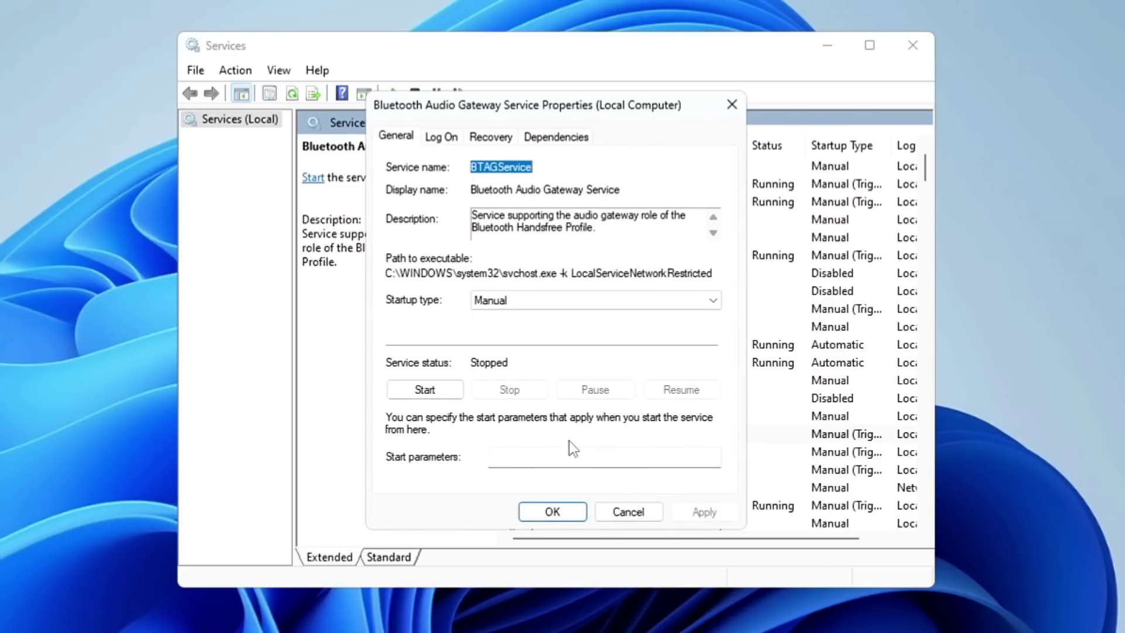
click(538, 300)
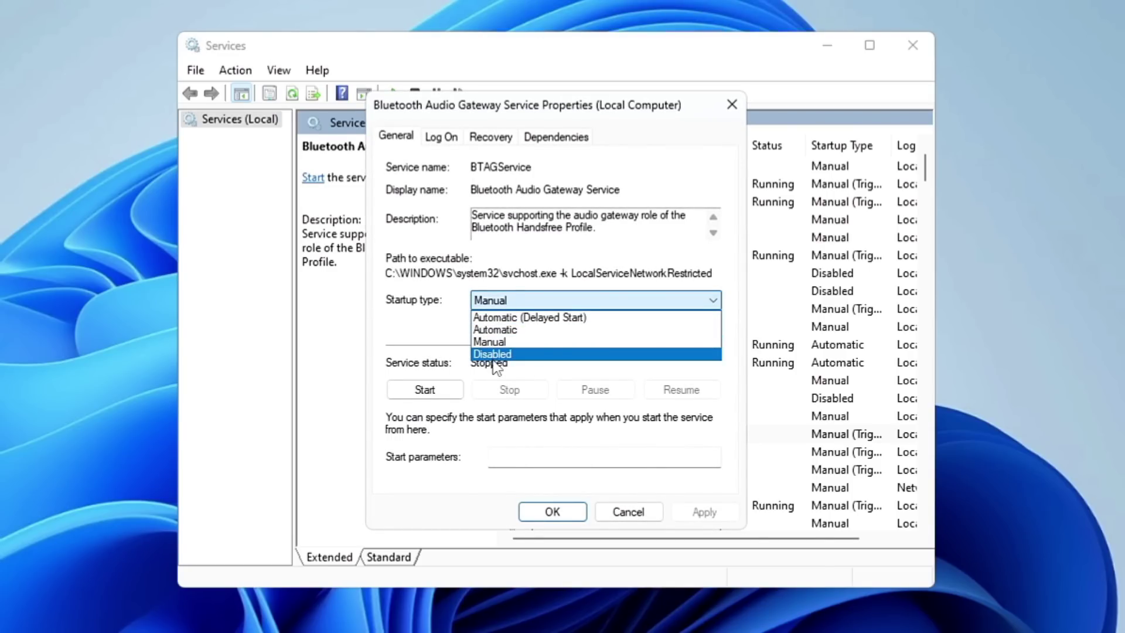
click(556, 354)
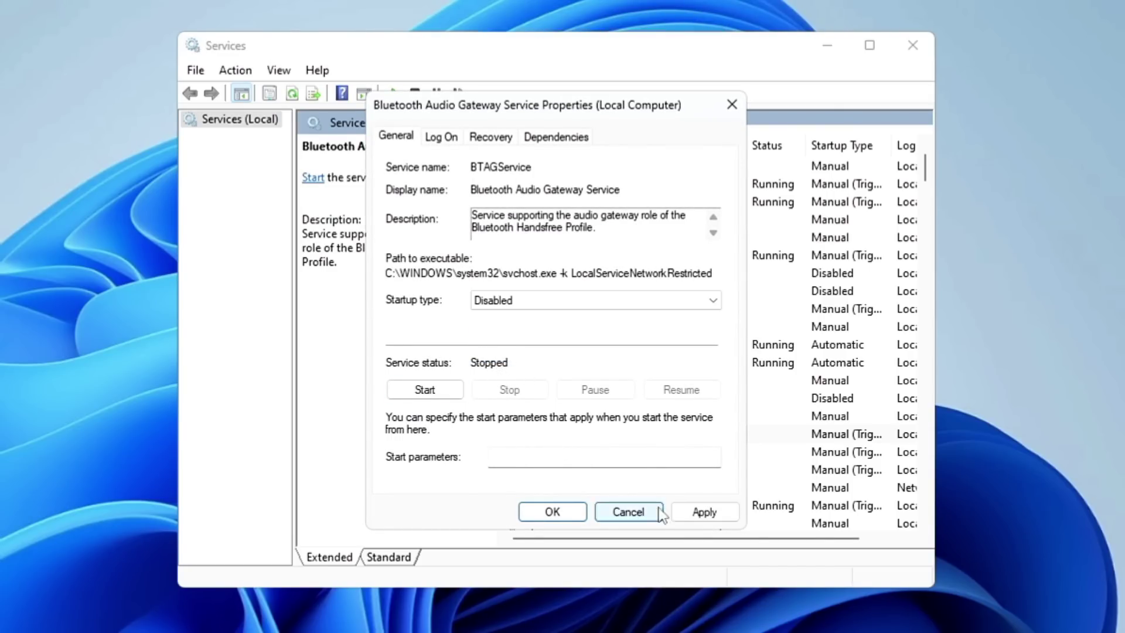
click(704, 513)
click(557, 512)
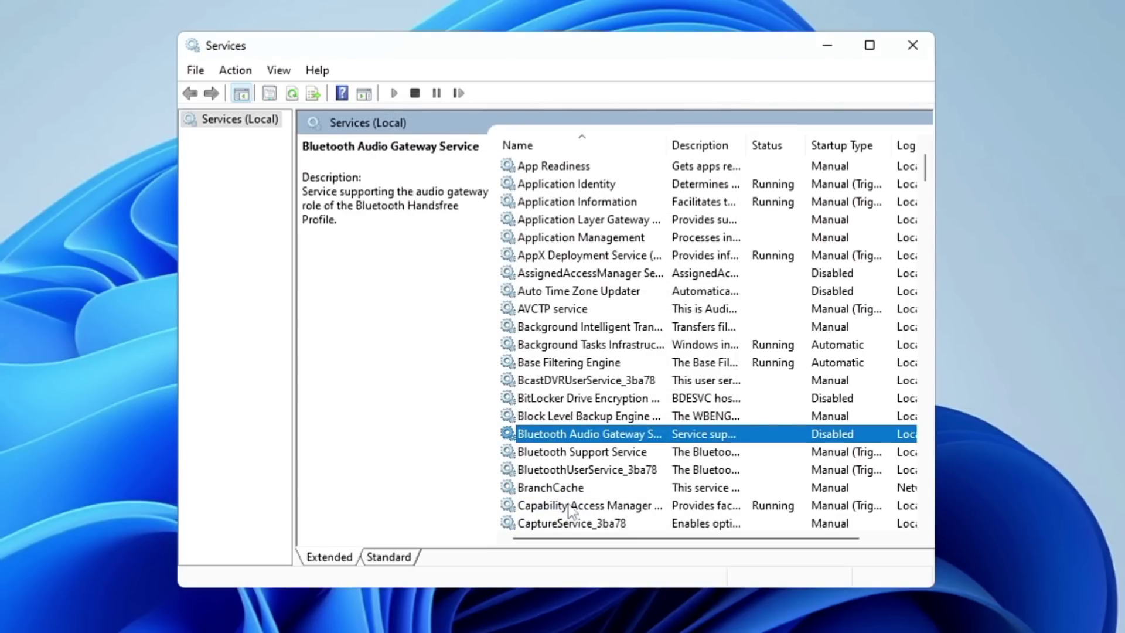
click(570, 400)
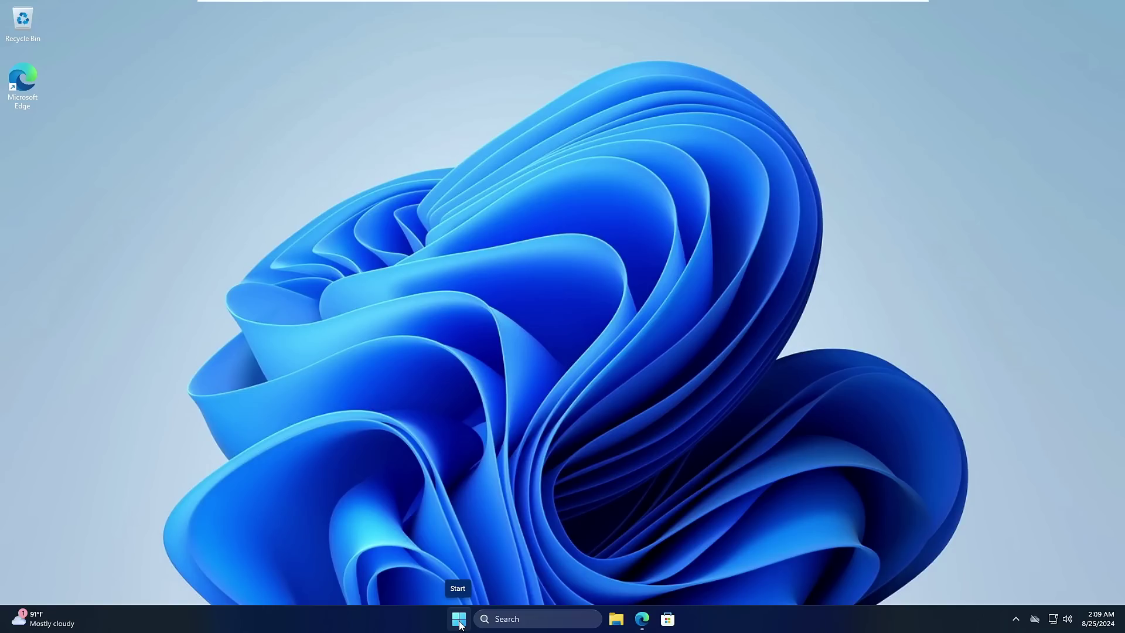
Open the installed apps list in Windows Settings and look through it for unneeded programs.
right_click(459, 622)
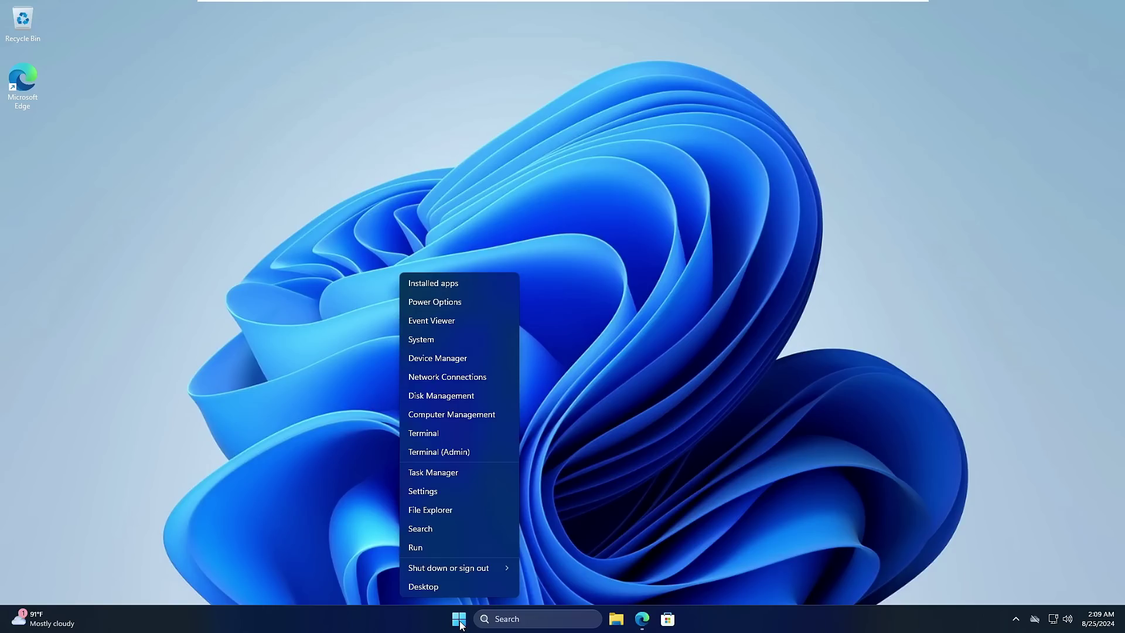
click(449, 496)
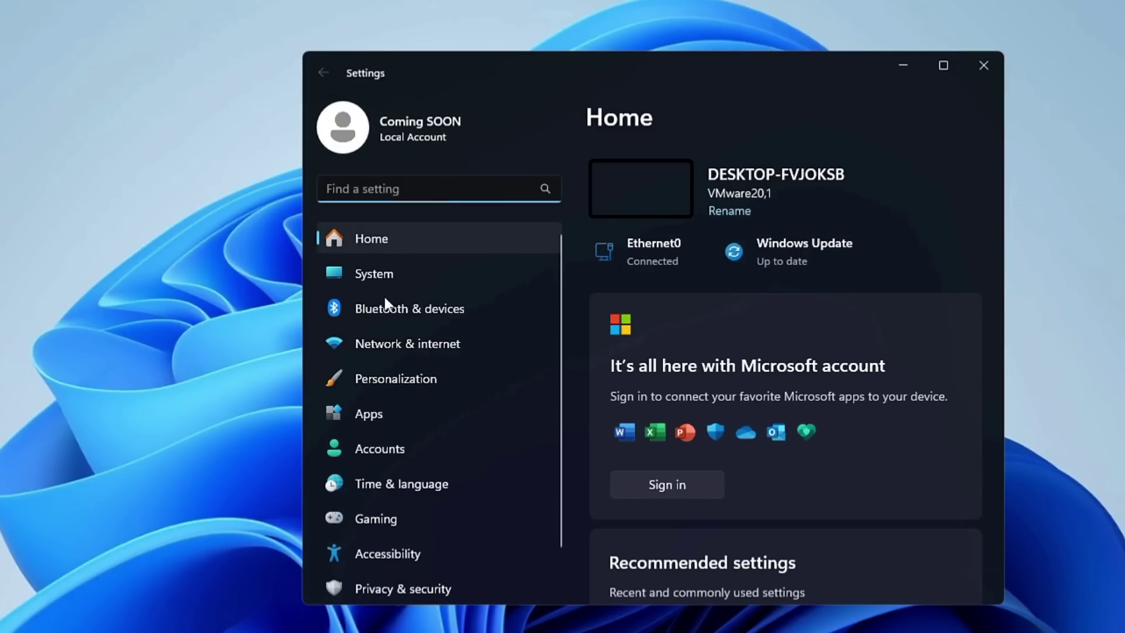
click(375, 414)
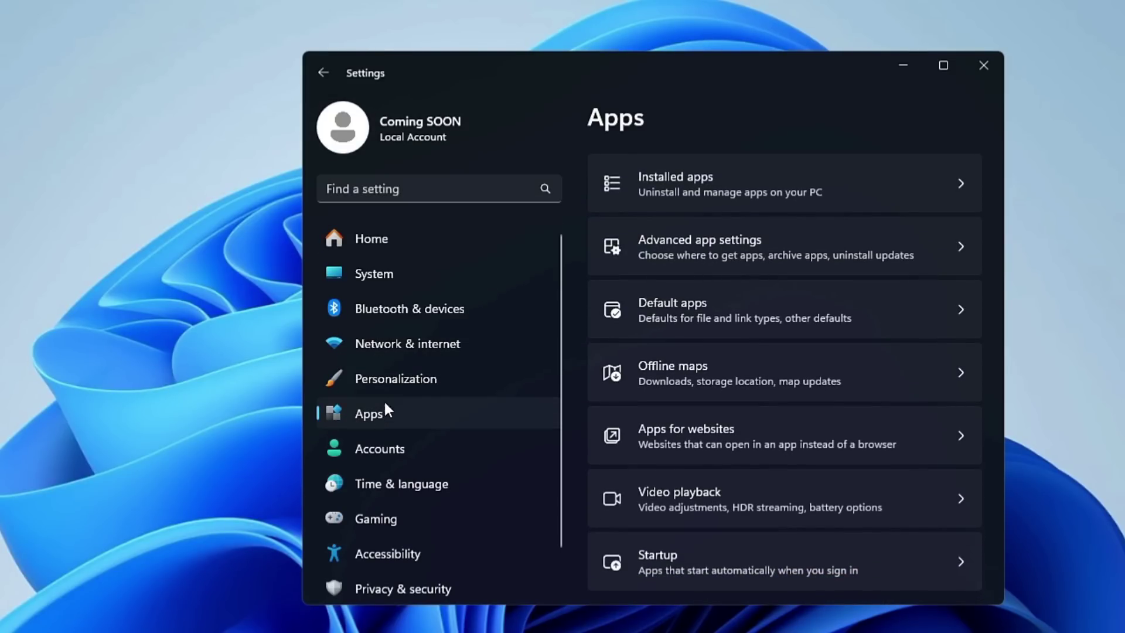
click(704, 182)
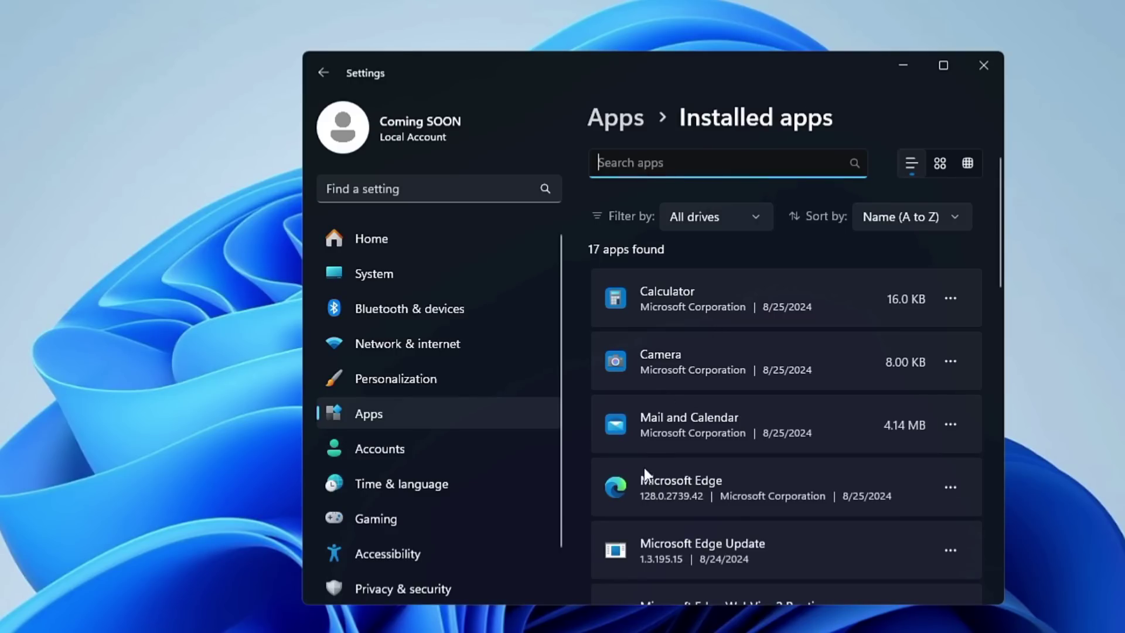
scroll(641, 450, down, 10)
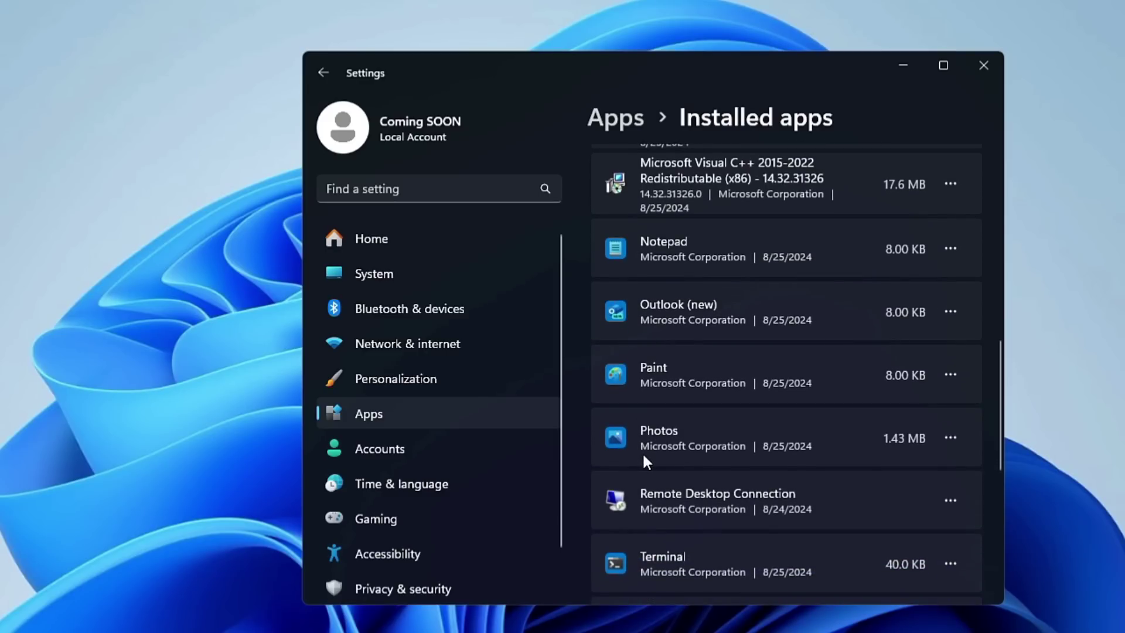
scroll(643, 454, down, 3)
scroll(647, 468, down, 2)
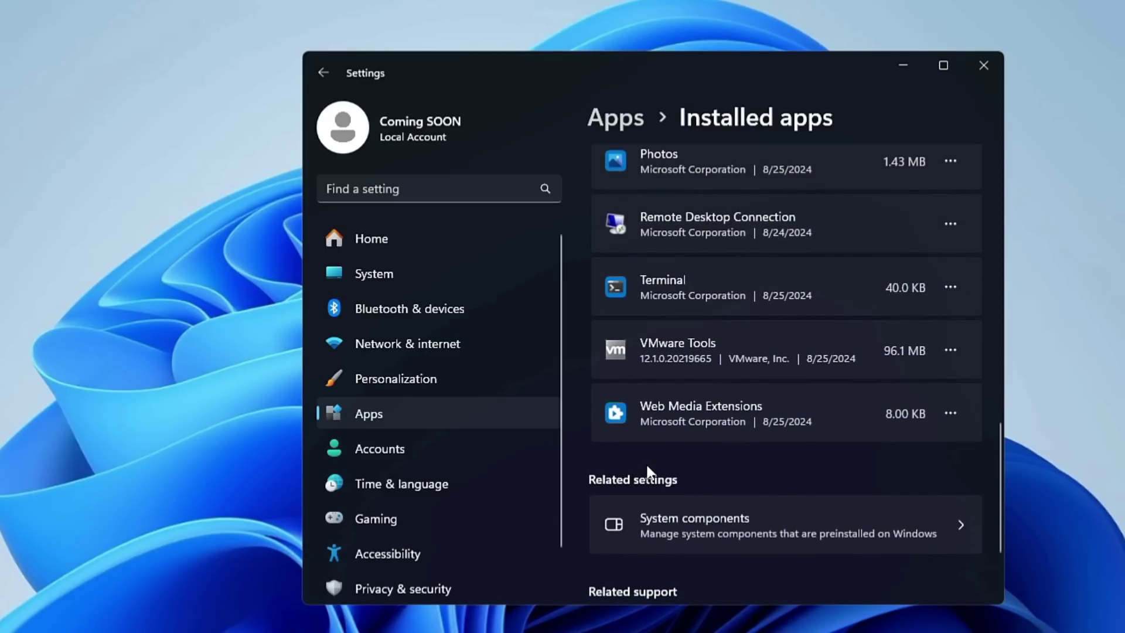
scroll(674, 433, up, 3)
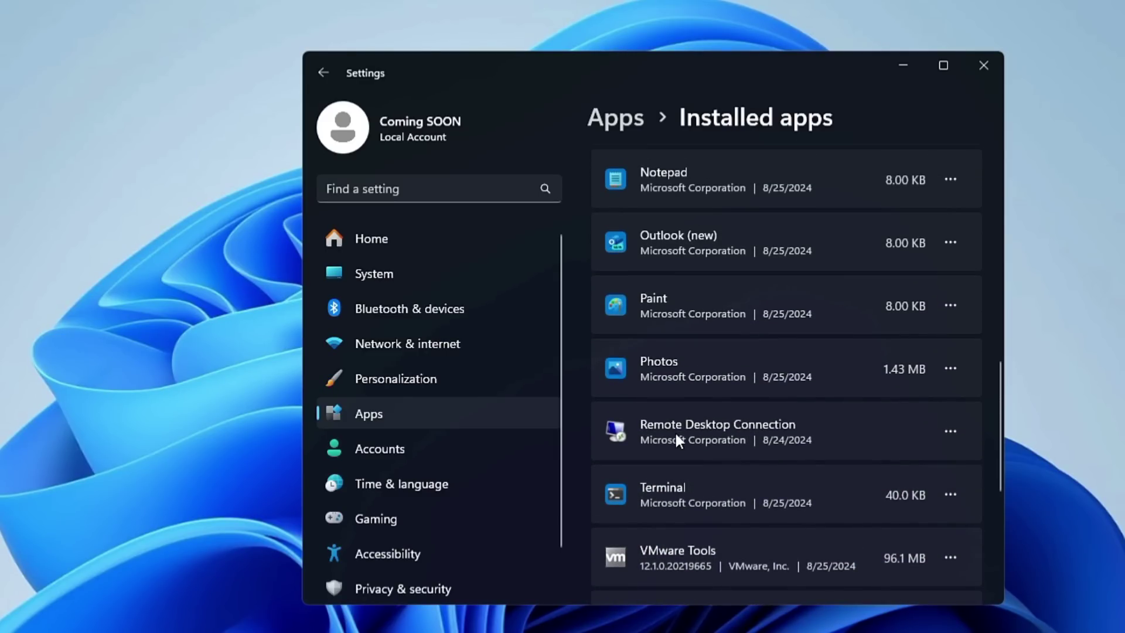
scroll(676, 437, up, 6)
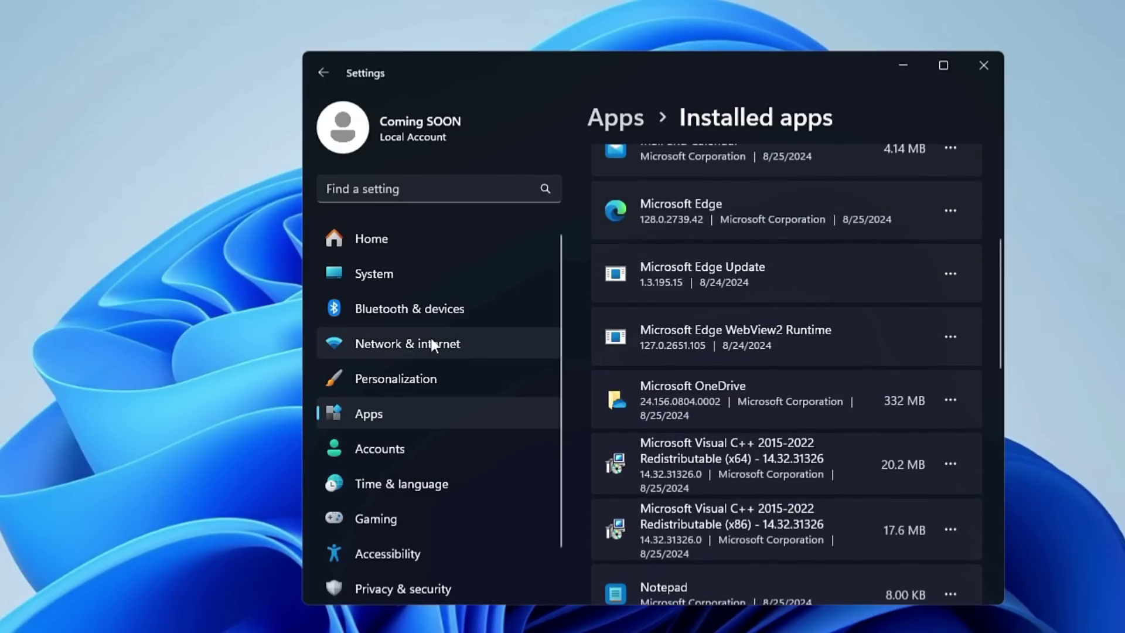
Turn off Transparency effects in the Colors page of the Personalization settings.
click(404, 383)
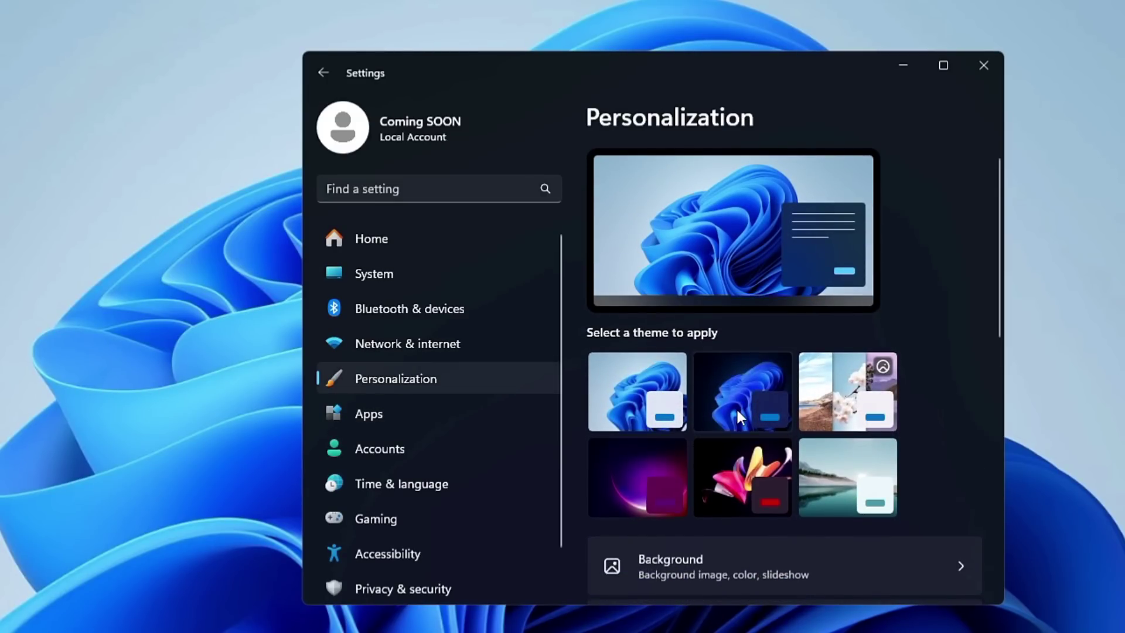
scroll(735, 406, down, 3)
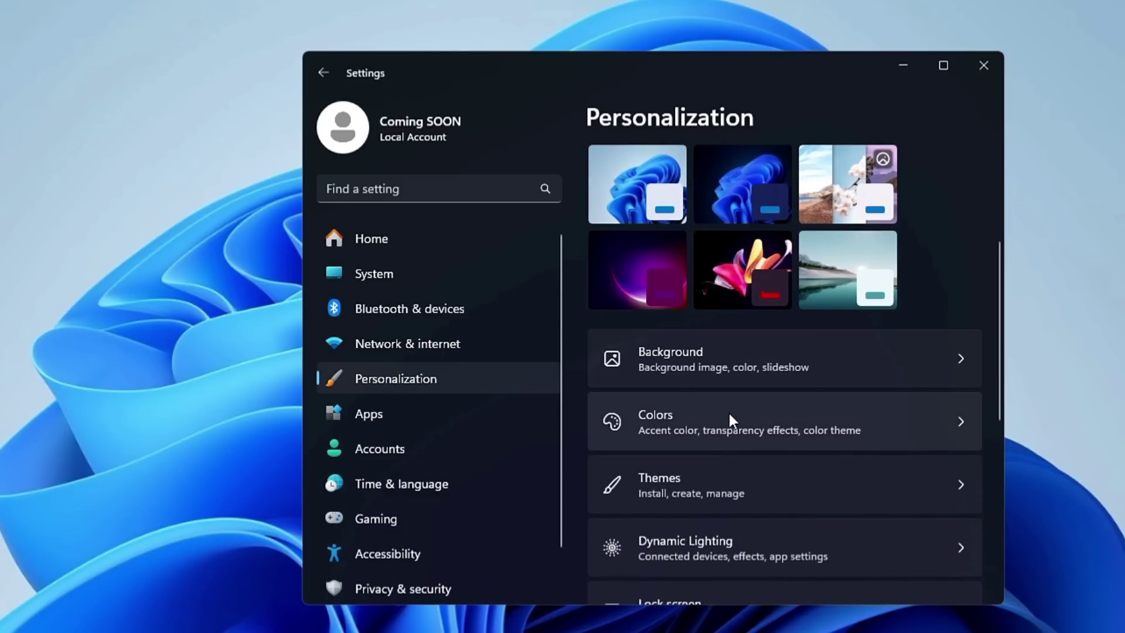
click(726, 413)
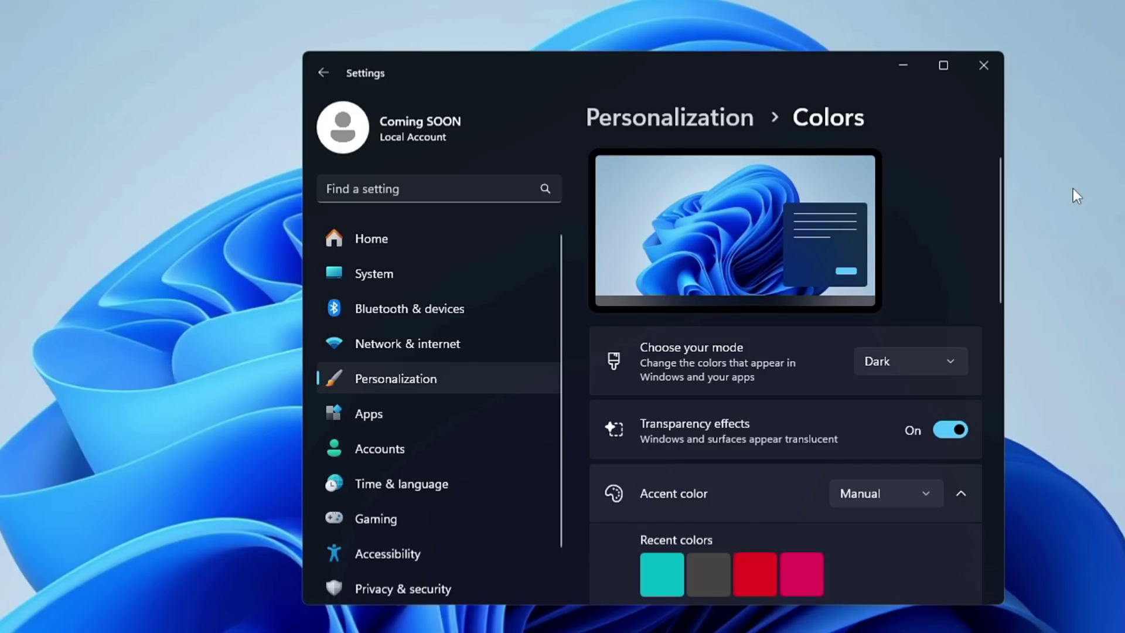
click(948, 434)
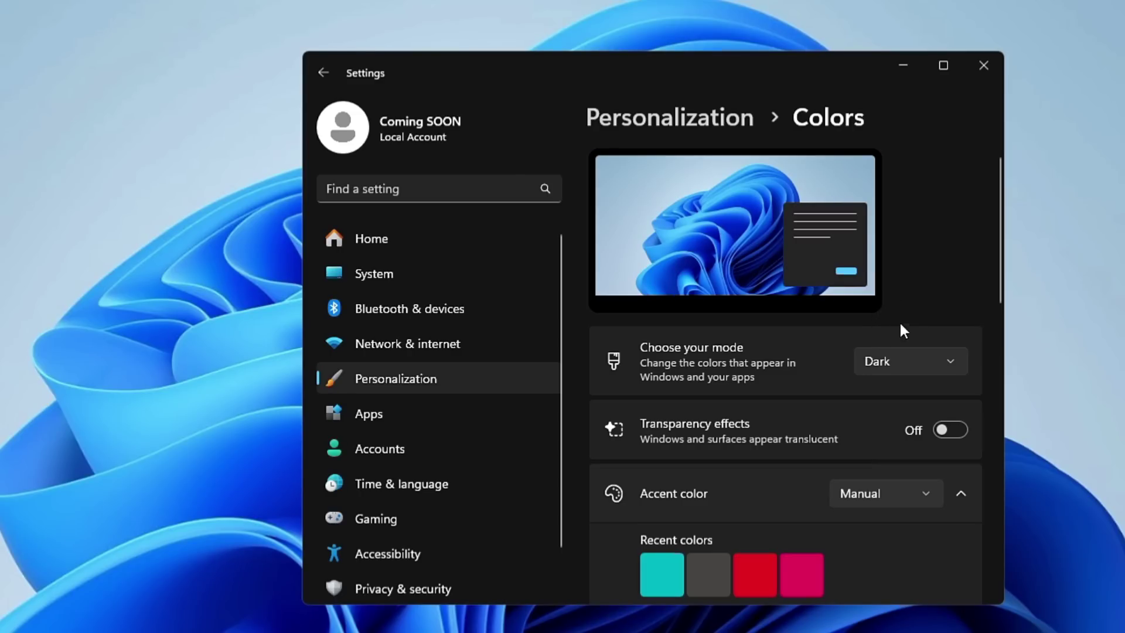
click(939, 431)
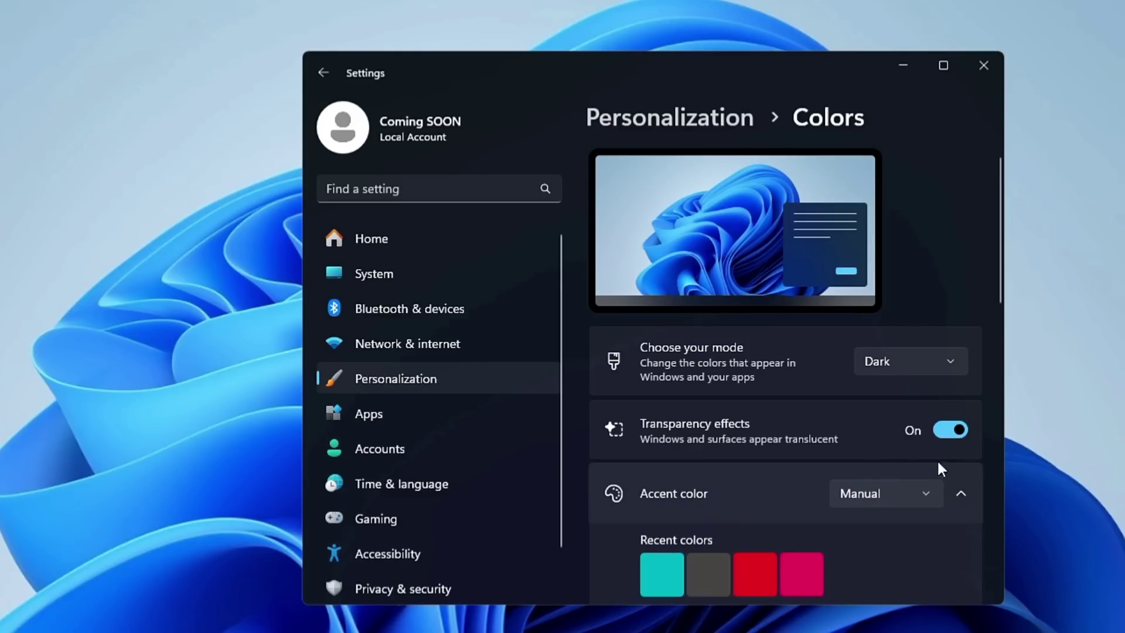
click(951, 428)
In the General privacy settings, turn off locally relevant content through the language list and notifications in the Settings app.
scroll(463, 319, down, 1)
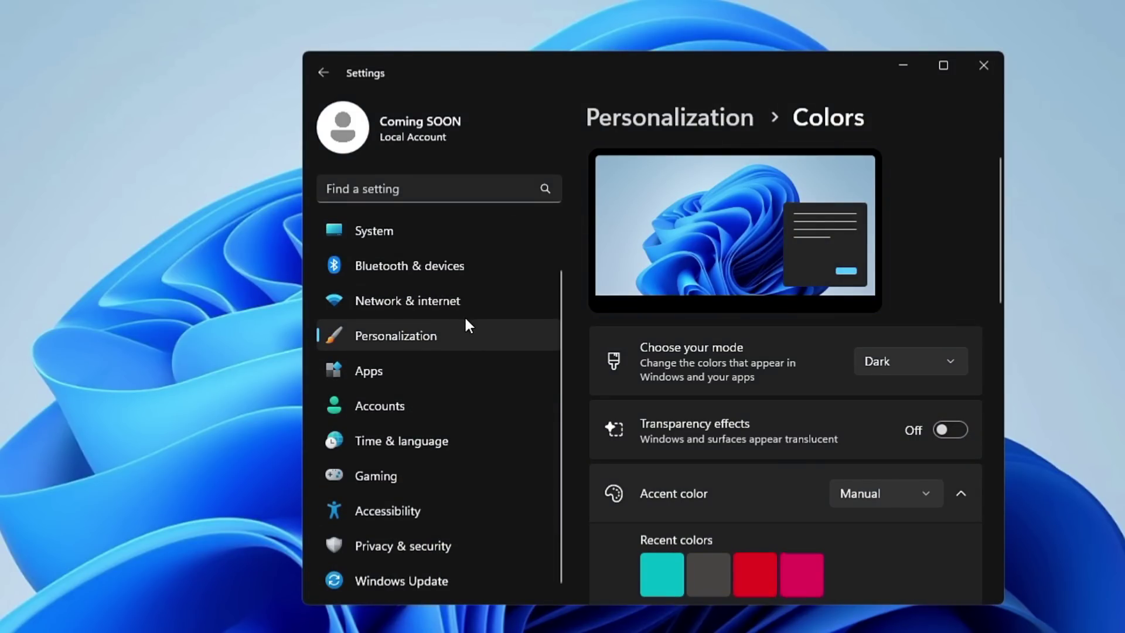
click(389, 547)
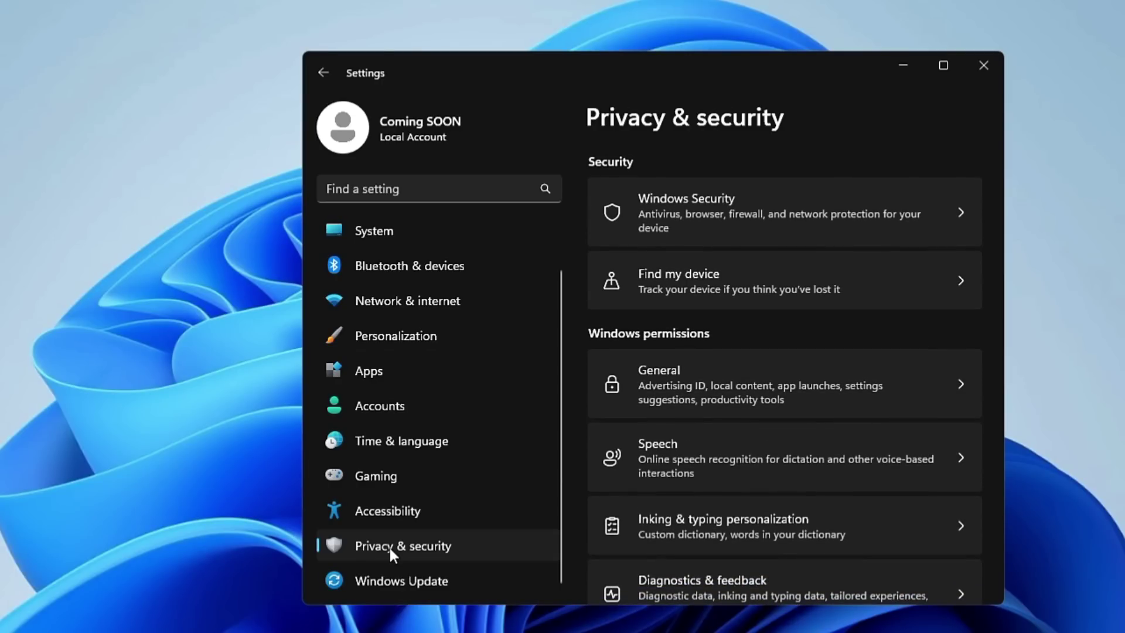
scroll(700, 321, down, 2)
click(701, 321)
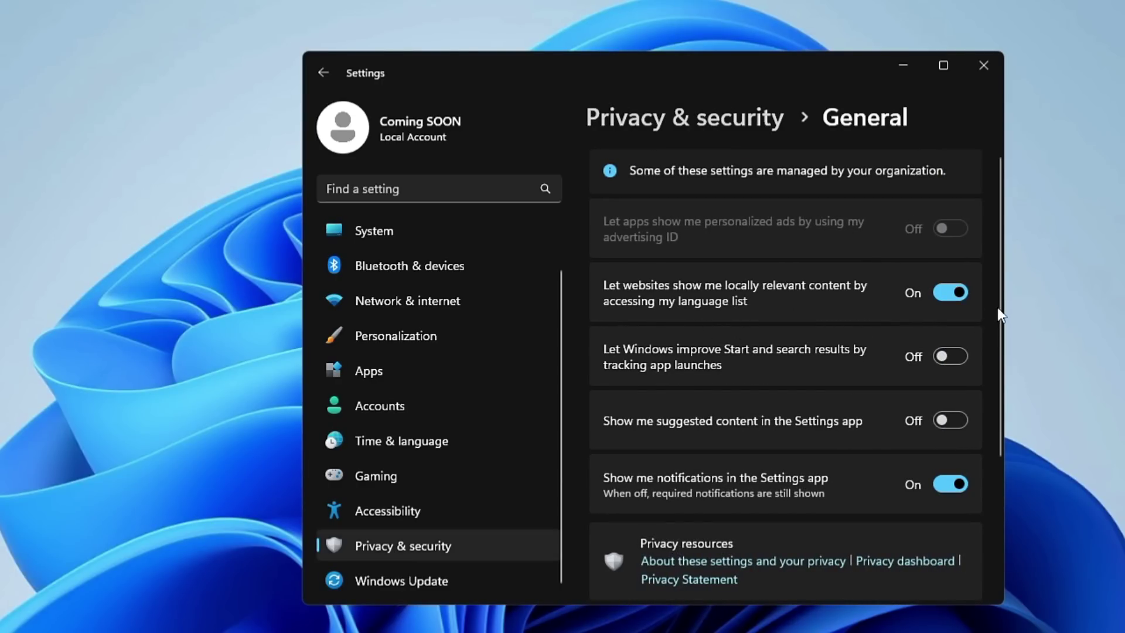
click(958, 291)
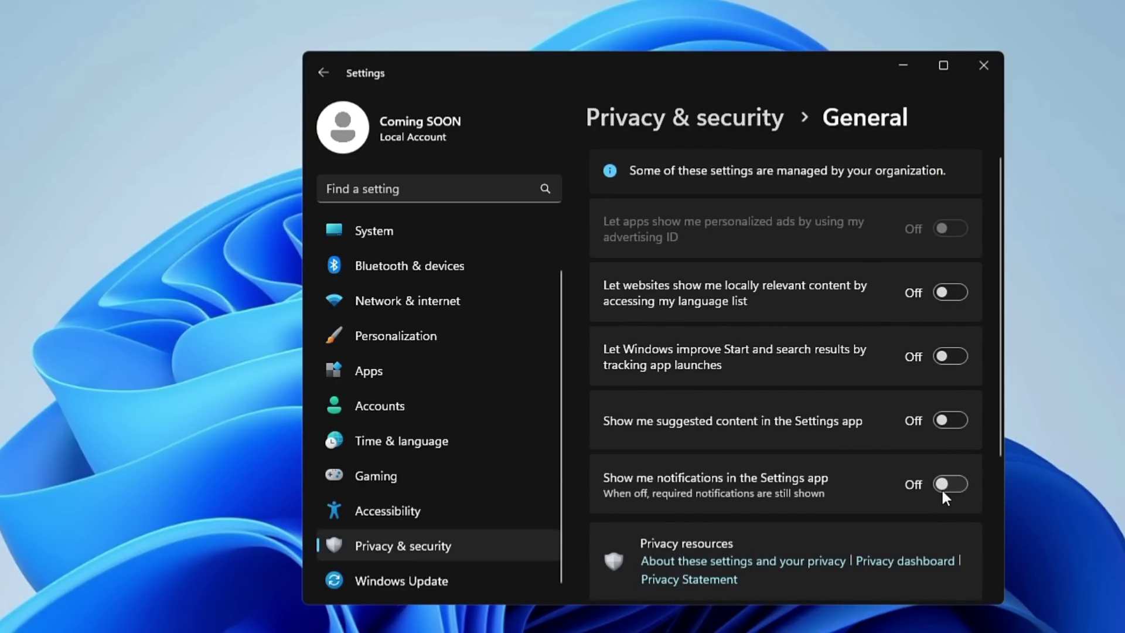
click(943, 489)
click(324, 72)
Review the Speech, Inking & typing personalization, and Location pages of the privacy settings.
scroll(673, 415, down, 1)
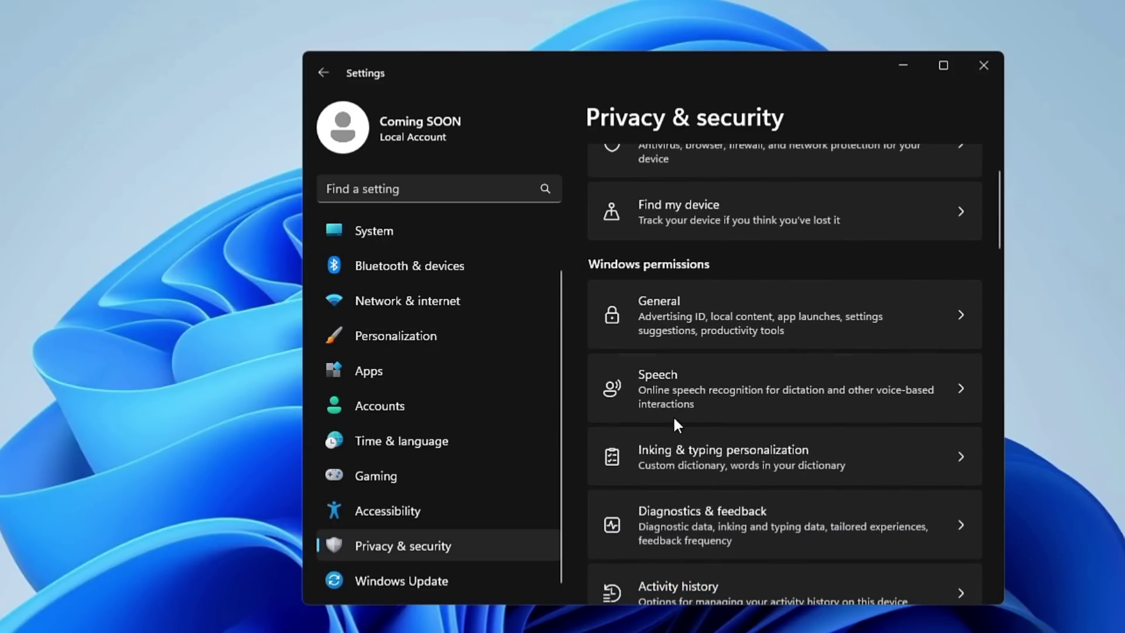
click(677, 409)
key(alt+Left)
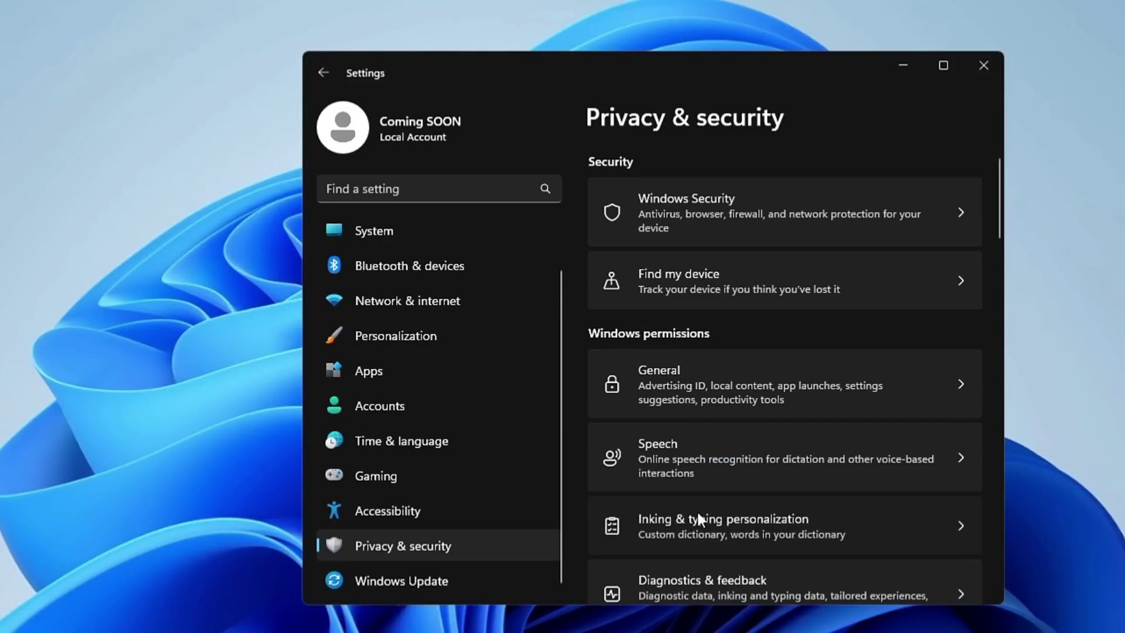
click(697, 514)
click(319, 75)
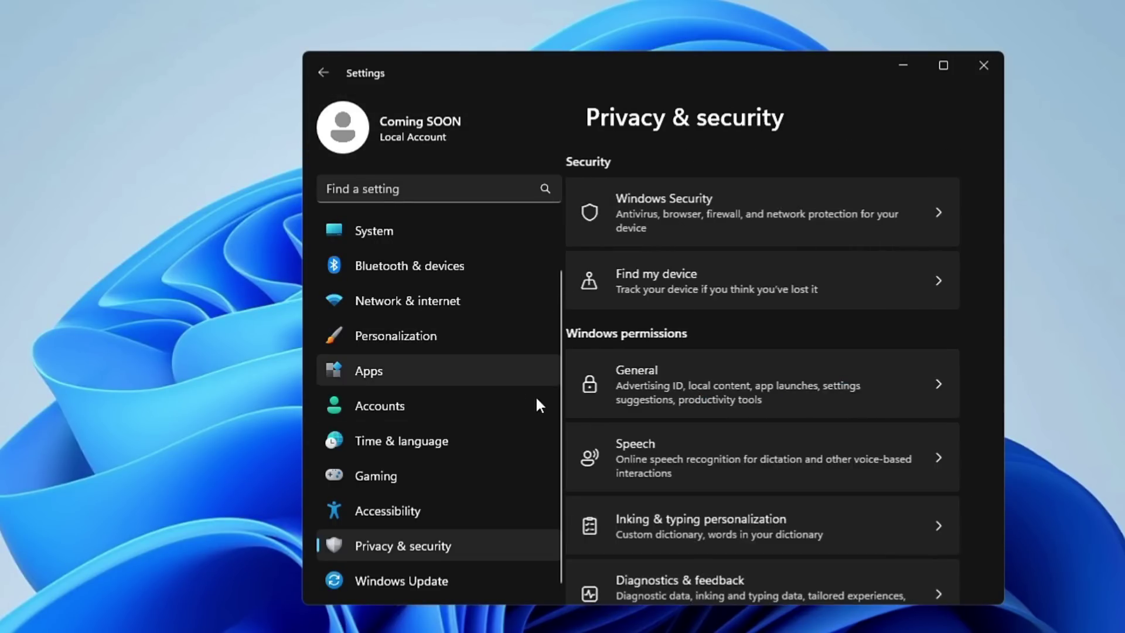
scroll(730, 365, down, 5)
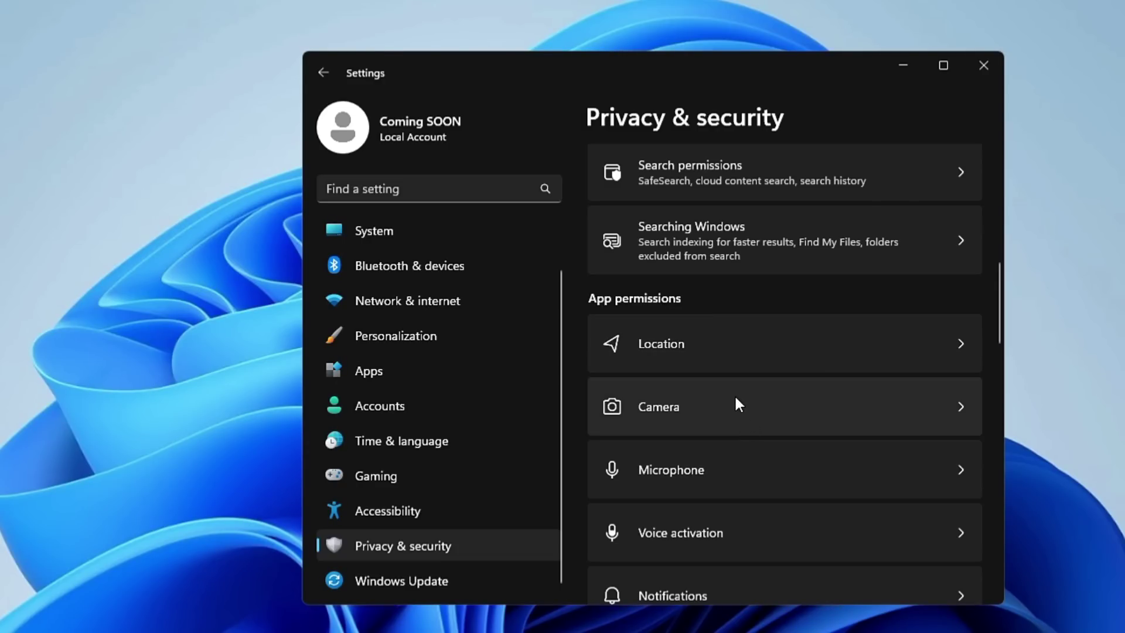
click(698, 349)
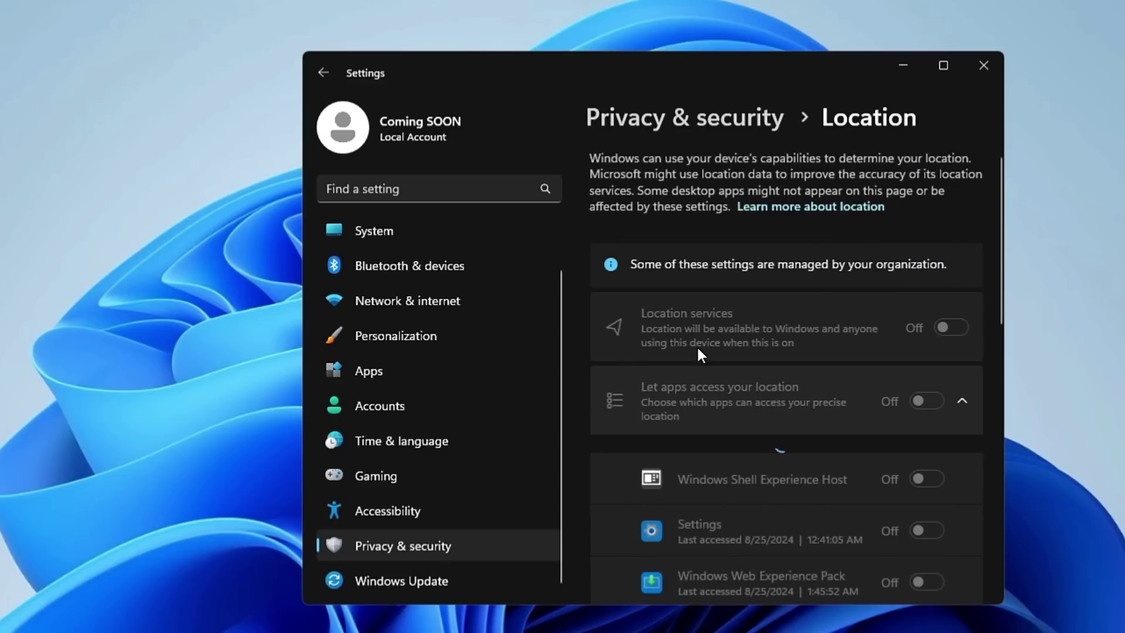
scroll(915, 386, down, 4)
scroll(915, 387, up, 4)
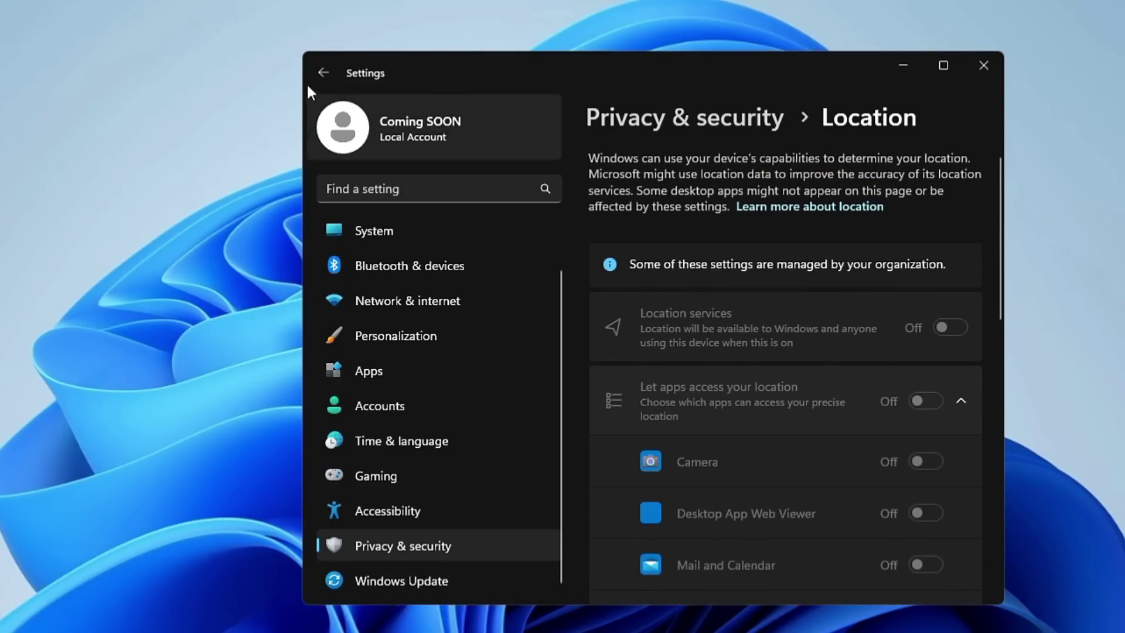
click(323, 75)
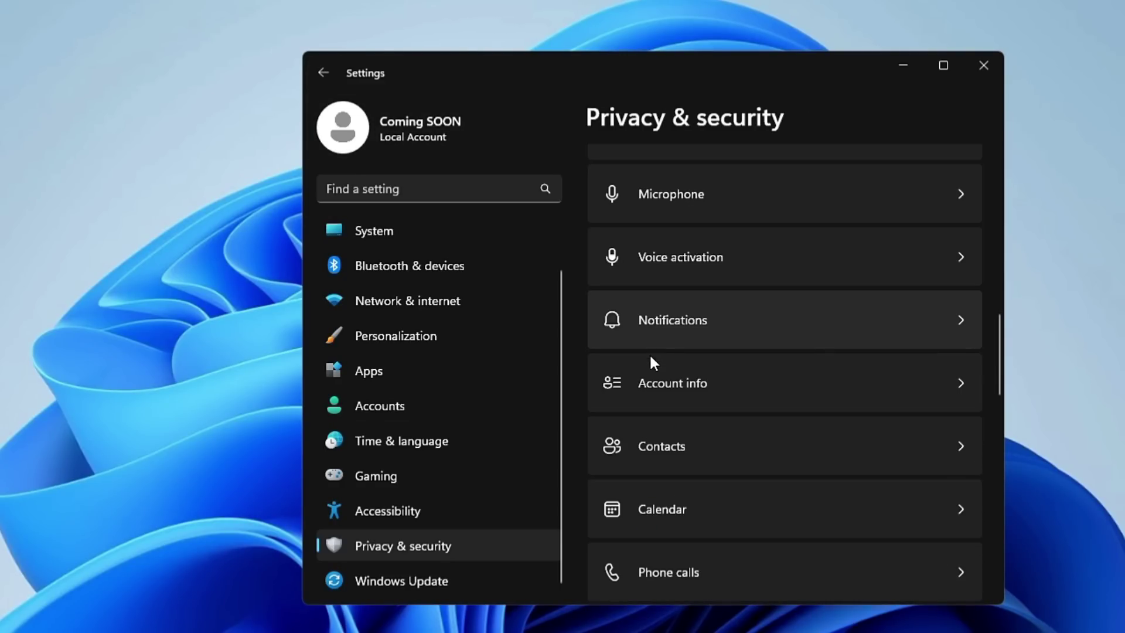
Turn off Contacts access in the app permissions and return to the Privacy & security page.
click(683, 451)
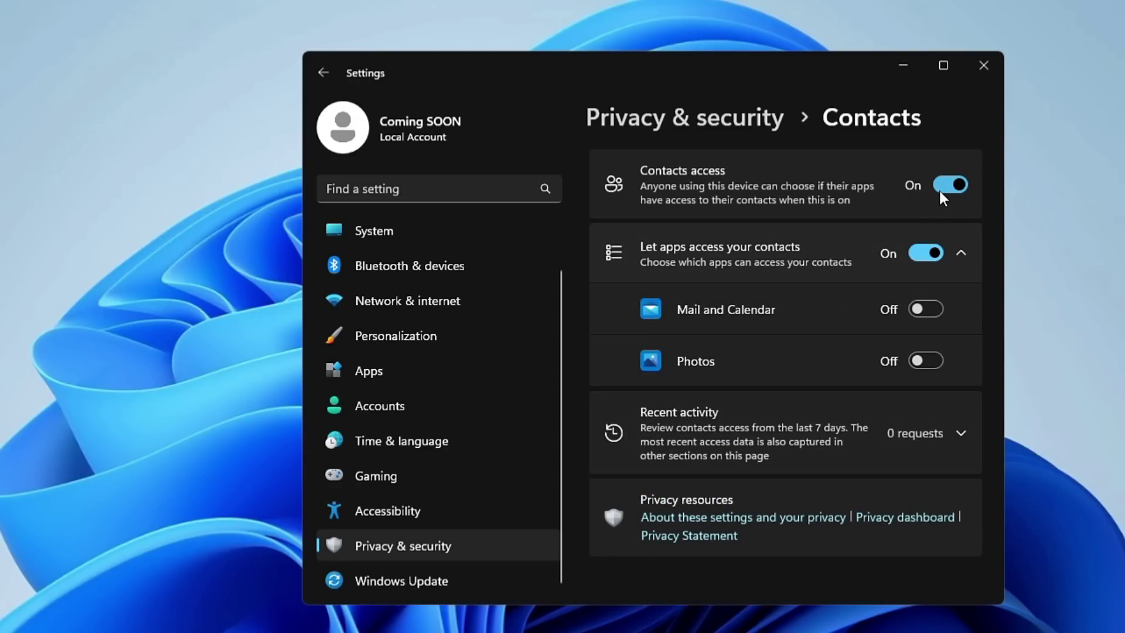
click(948, 185)
click(326, 72)
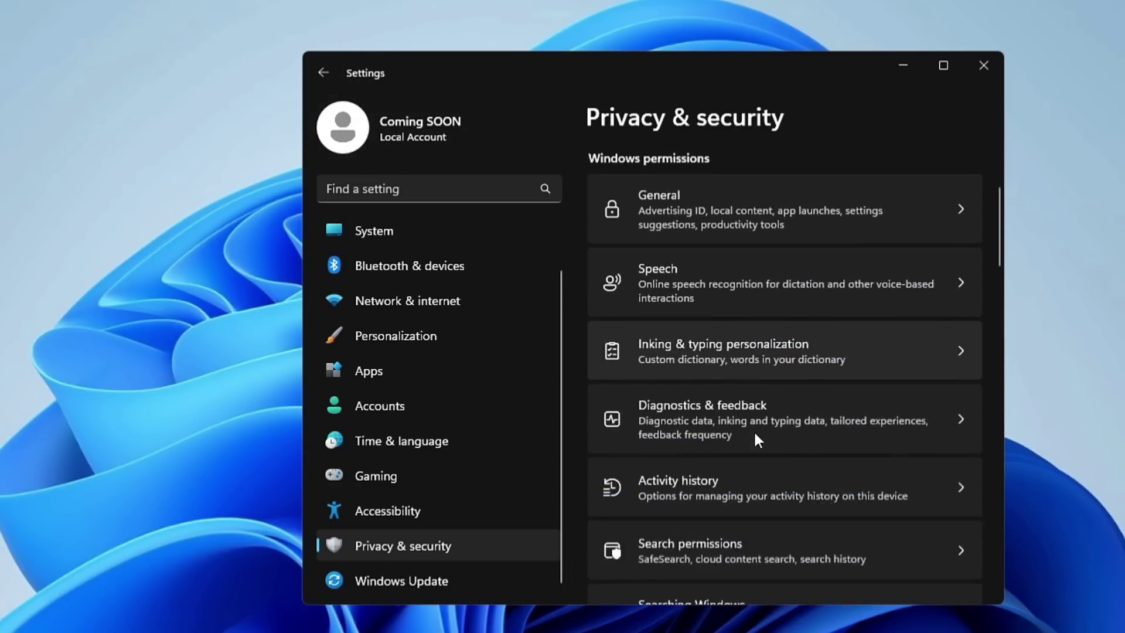
Turn off Phone call access in the app permissions and return to the Privacy & security page.
scroll(753, 432, down, 10)
scroll(754, 435, down, 2)
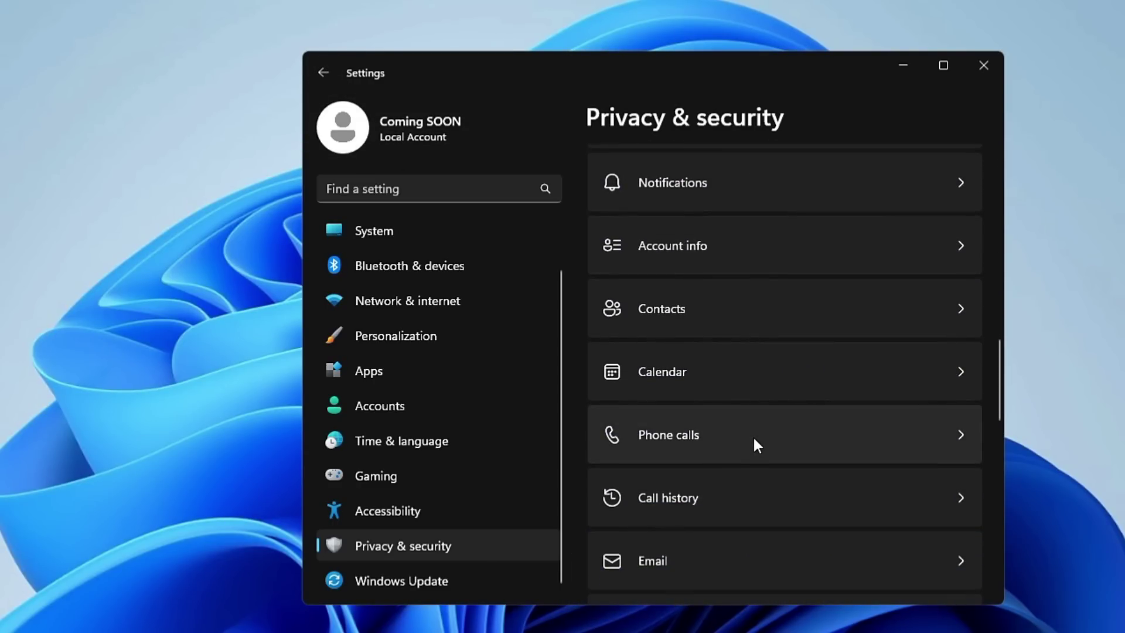
click(719, 446)
click(956, 182)
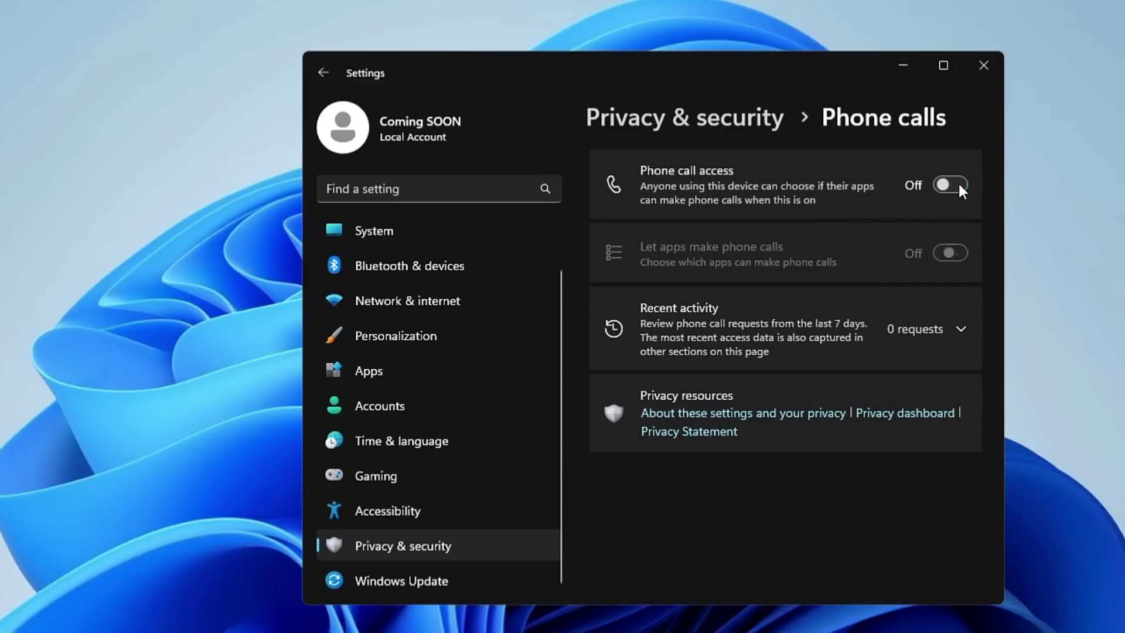
click(324, 73)
Turn off Notification access in the app permissions and return to the Privacy & security page.
scroll(653, 455, down, 5)
click(721, 191)
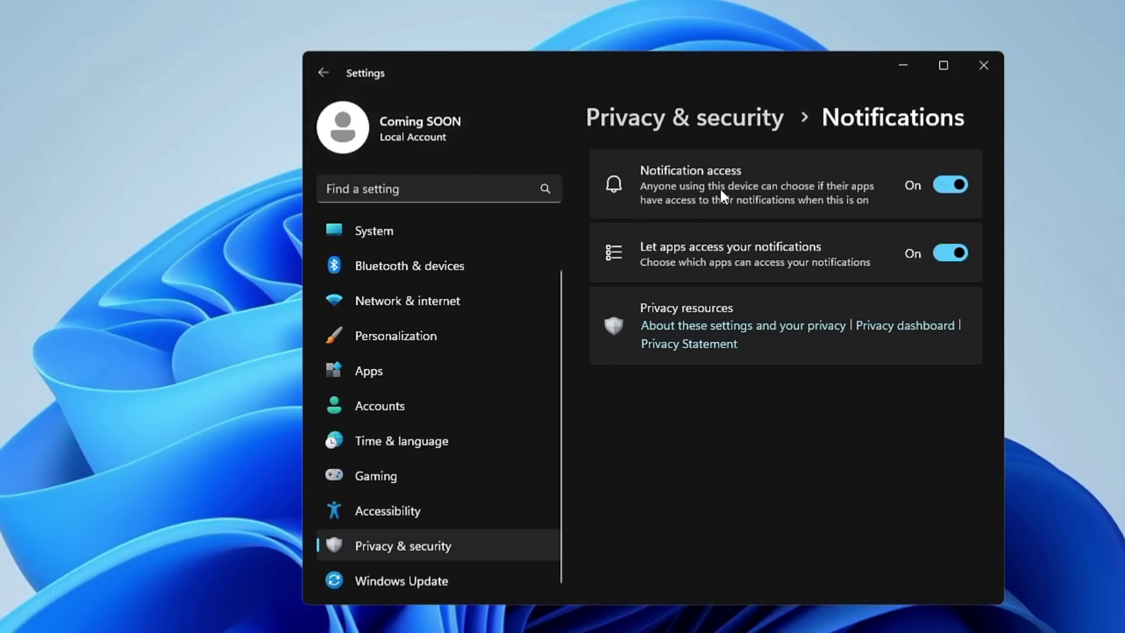
click(956, 184)
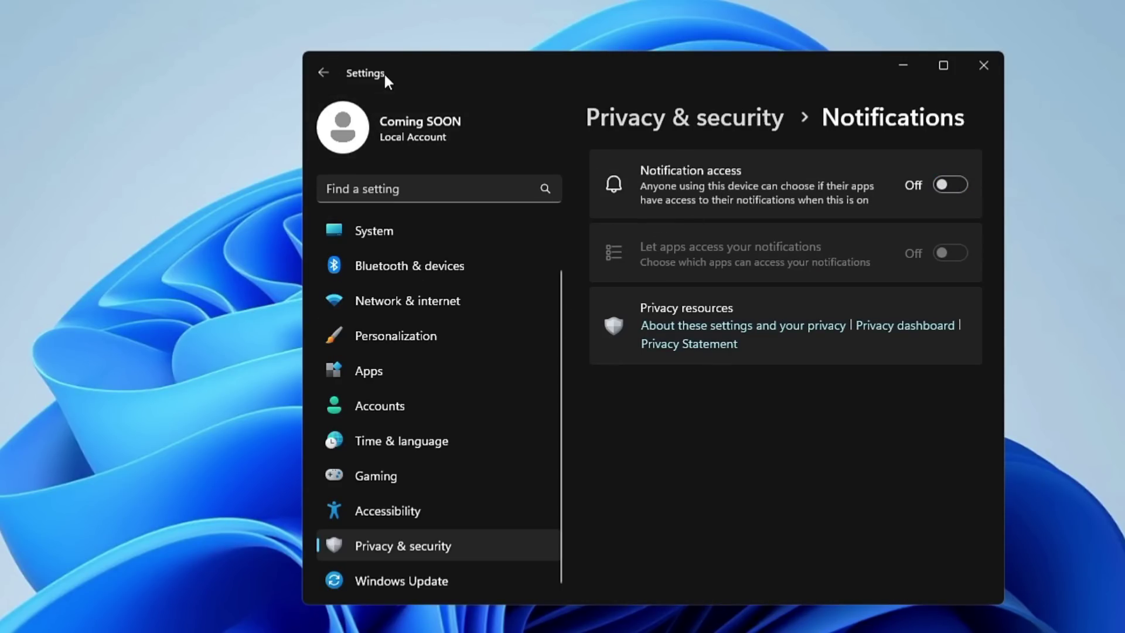
click(332, 79)
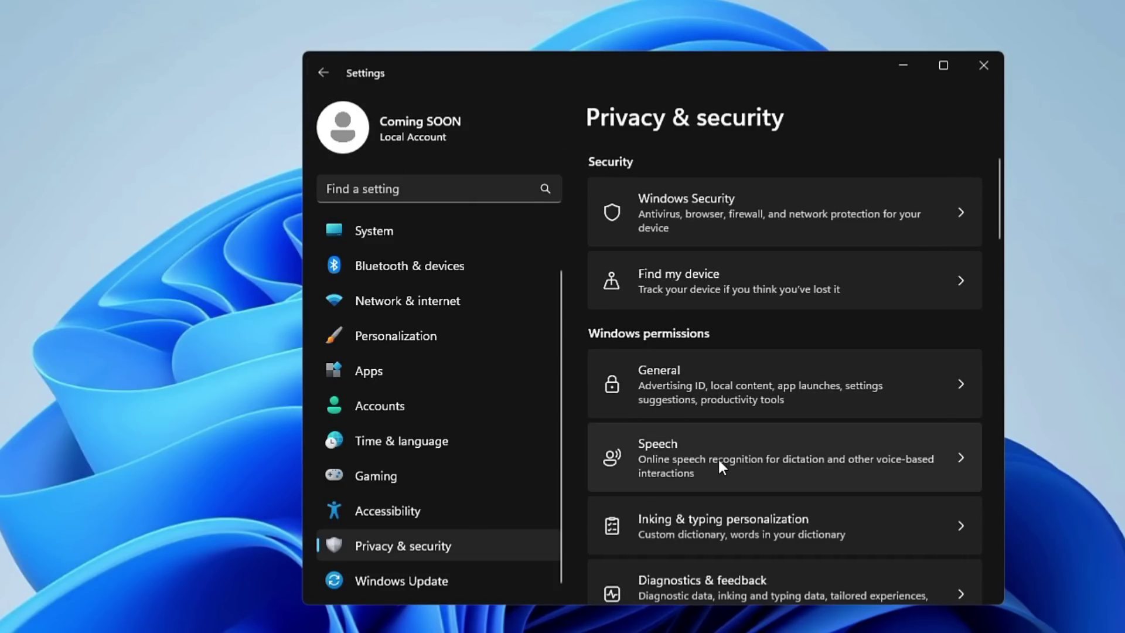
Turn off Radio control access in the app permissions and return to the Privacy & security page.
scroll(726, 468, down, 12)
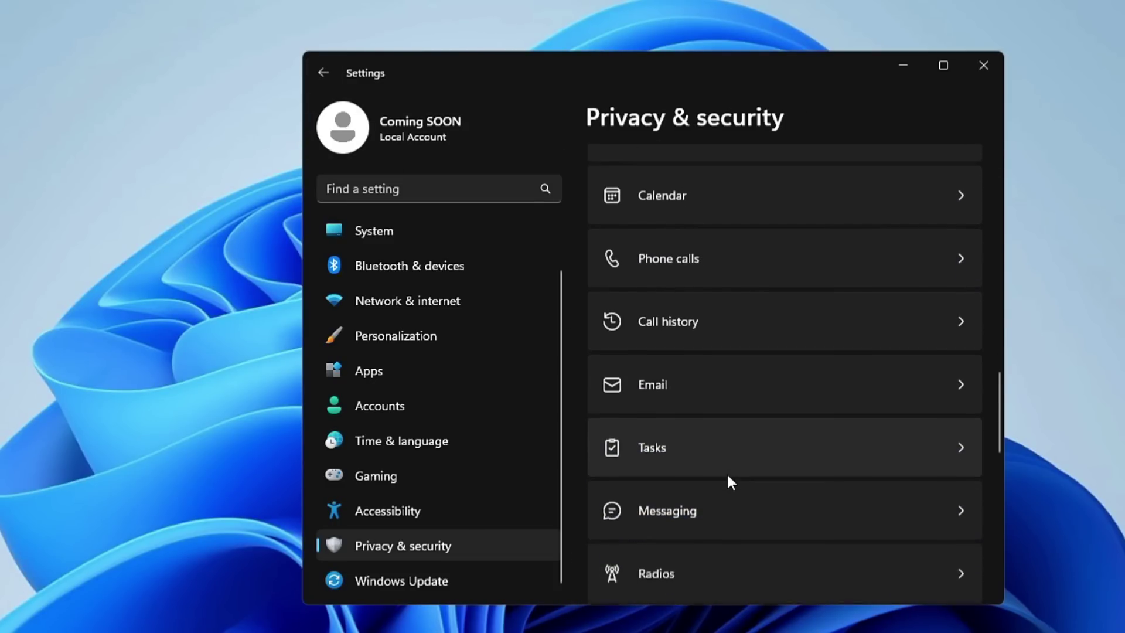
scroll(727, 475, down, 1)
scroll(703, 419, down, 2)
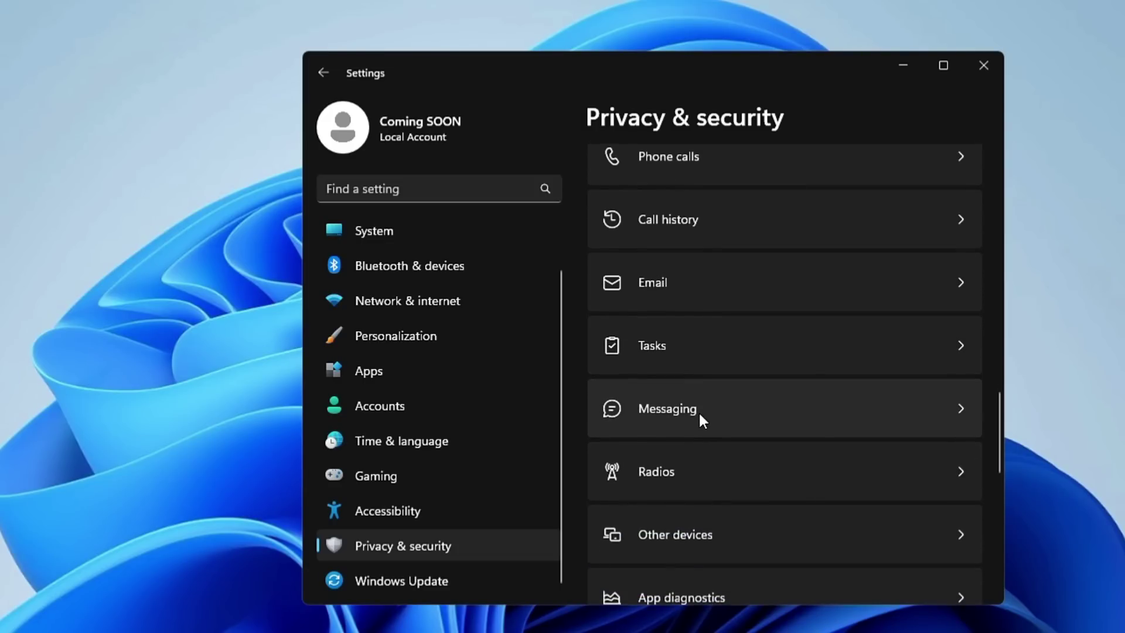
click(675, 470)
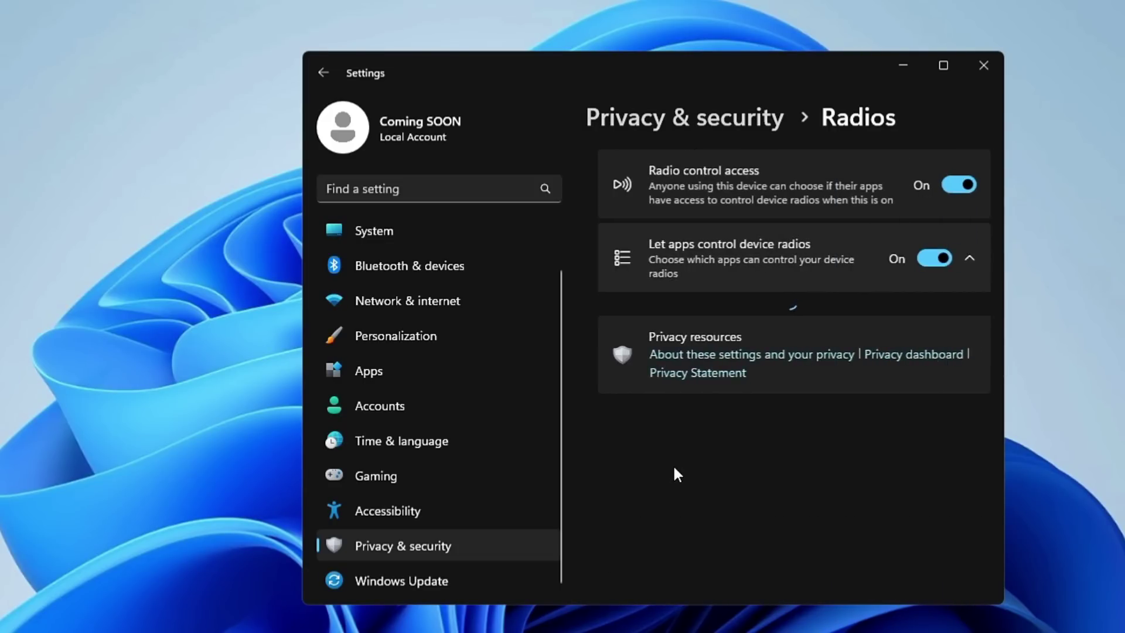
click(956, 185)
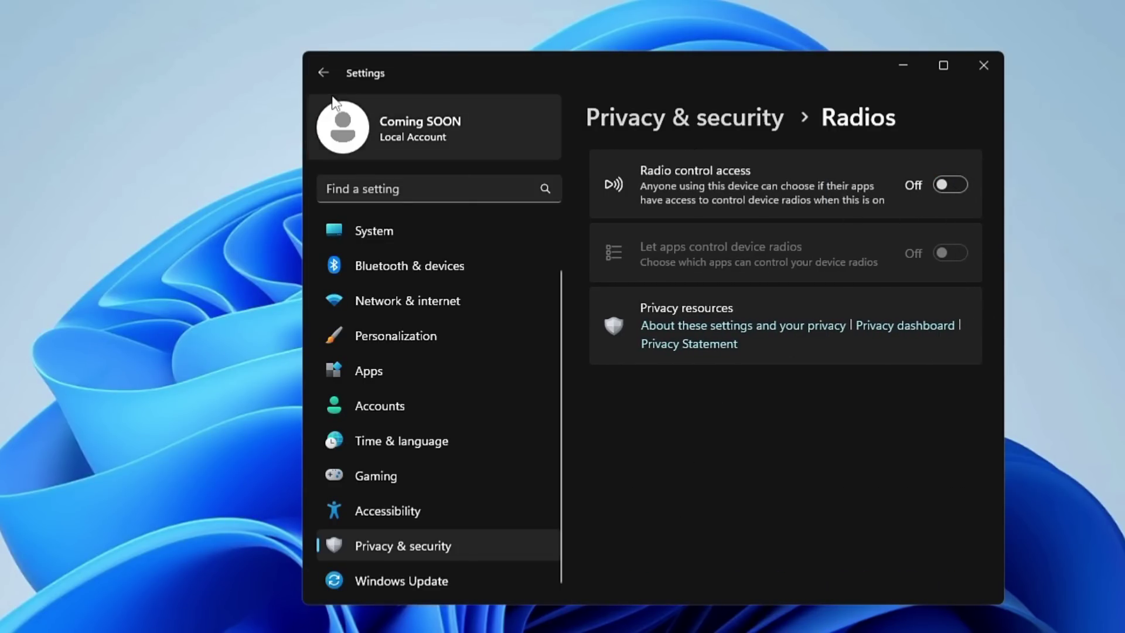
click(322, 71)
Look through the Privacy & security list for further app permissions worth restricting.
scroll(784, 477, down, 5)
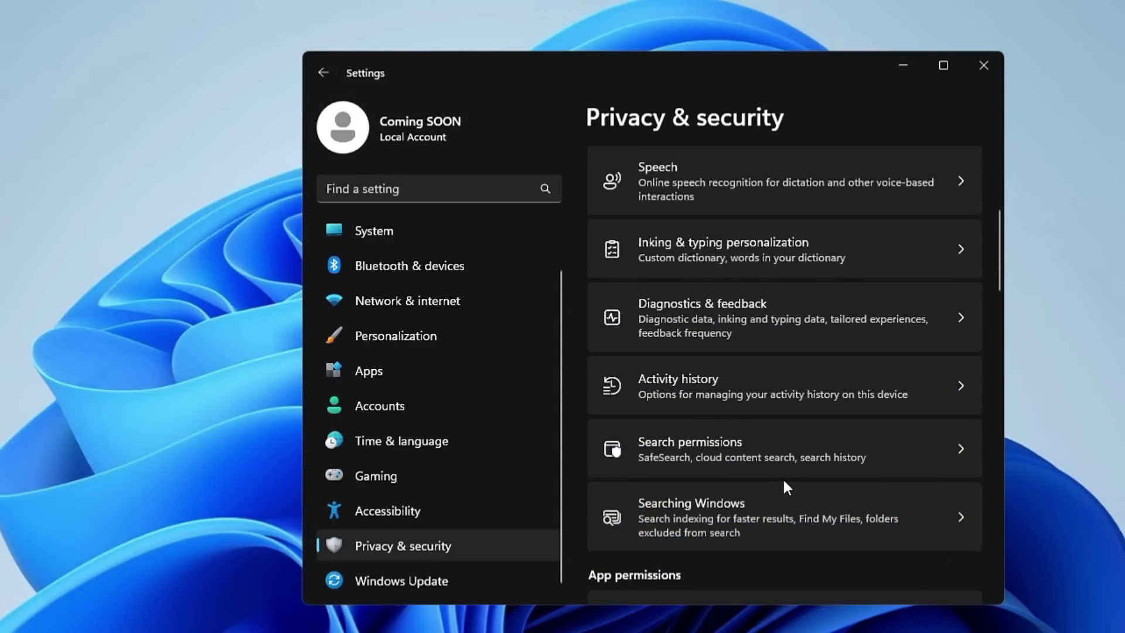
scroll(776, 516, down, 4)
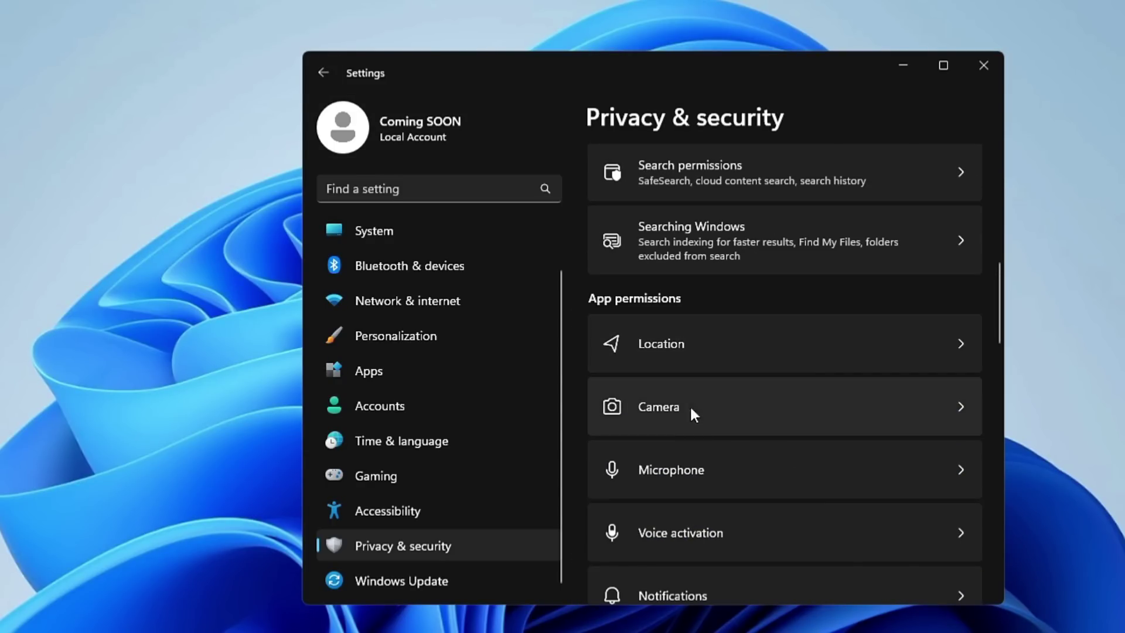
scroll(726, 491, down, 7)
scroll(728, 499, down, 4)
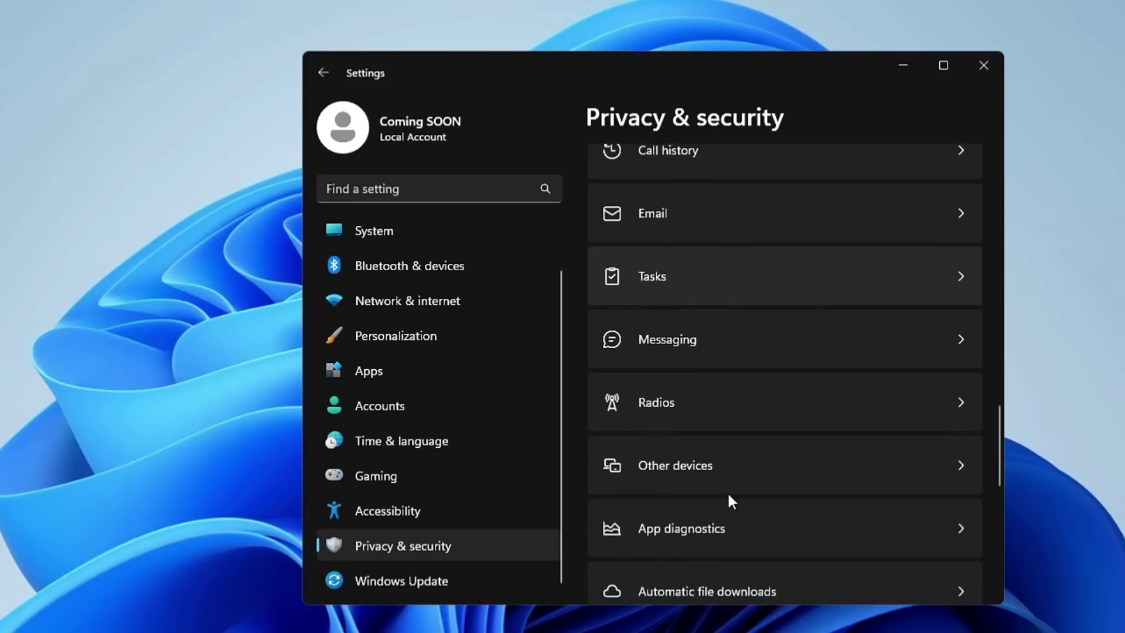
scroll(728, 499, up, 6)
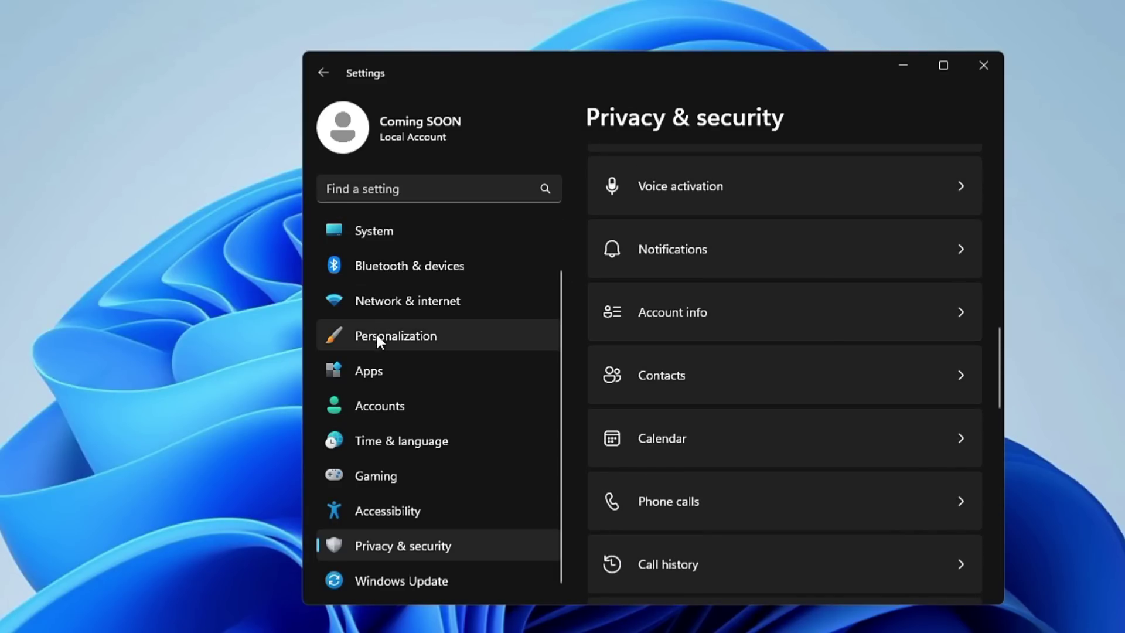
Open the Advanced display page in the System settings to check the display's refresh rate.
click(389, 238)
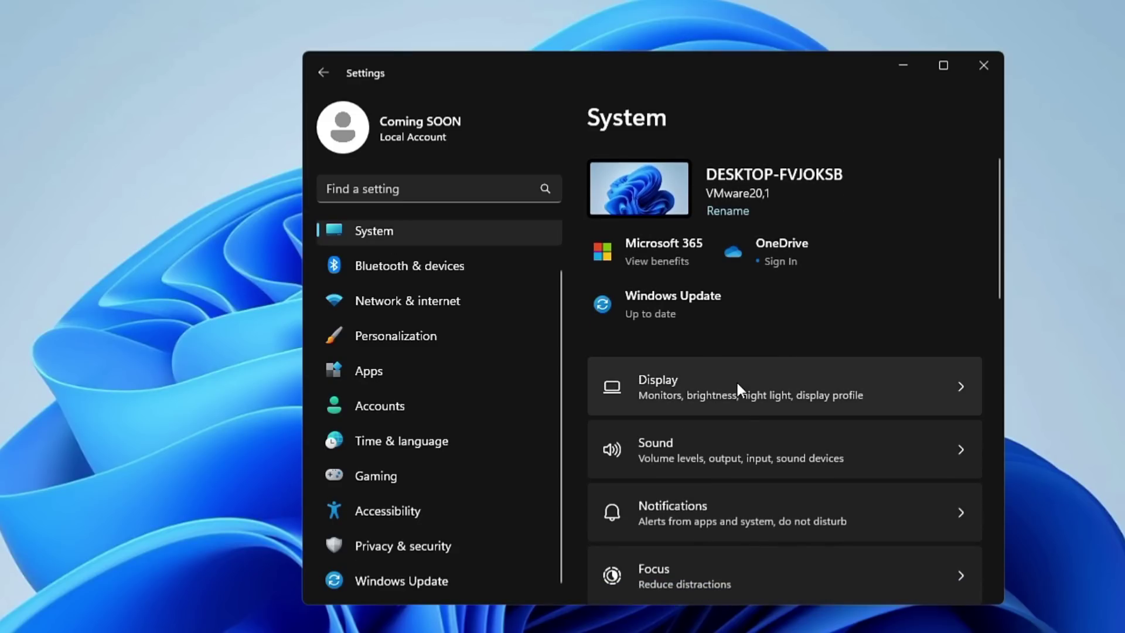
click(757, 394)
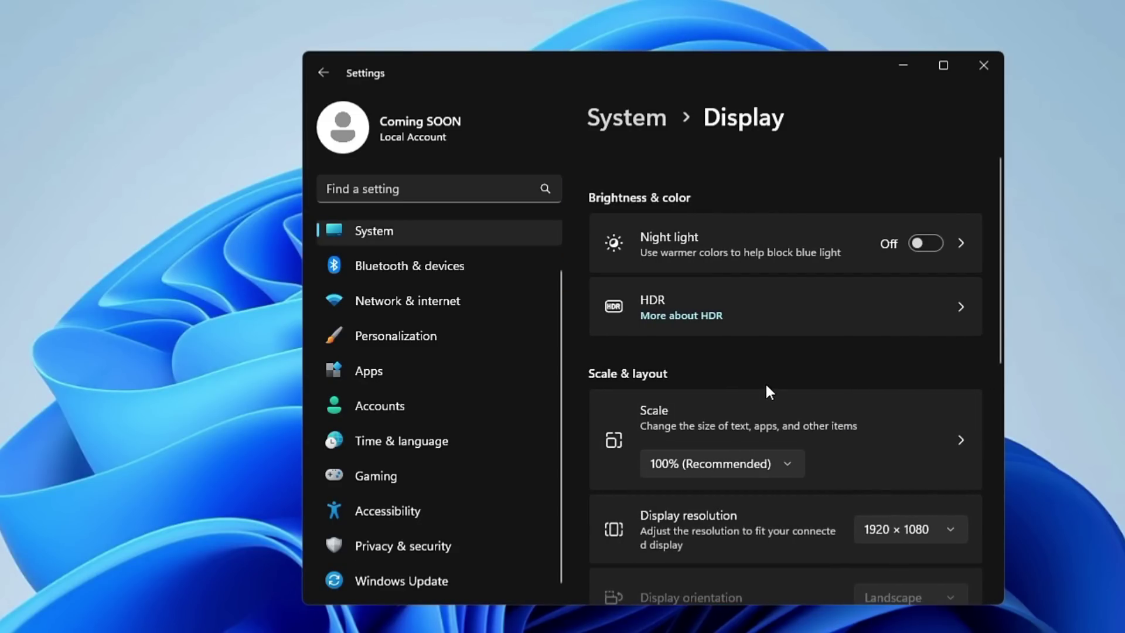
scroll(767, 383, down, 8)
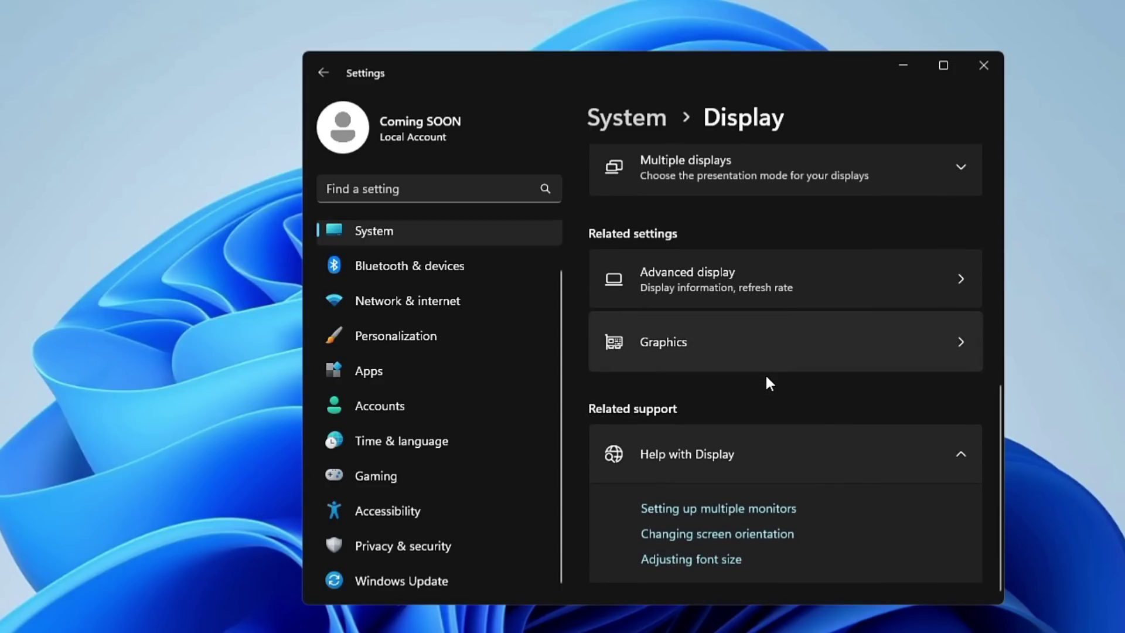
click(761, 273)
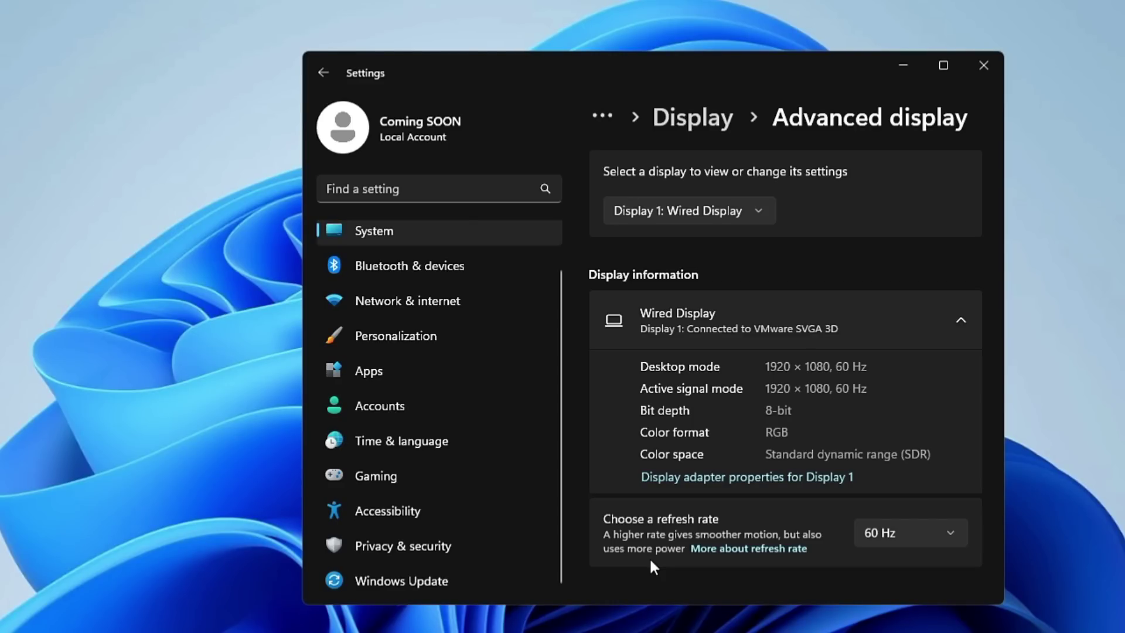
Review the display's refresh rate choices, keeping 60 Hz, and open the Storage page in the System settings.
click(952, 533)
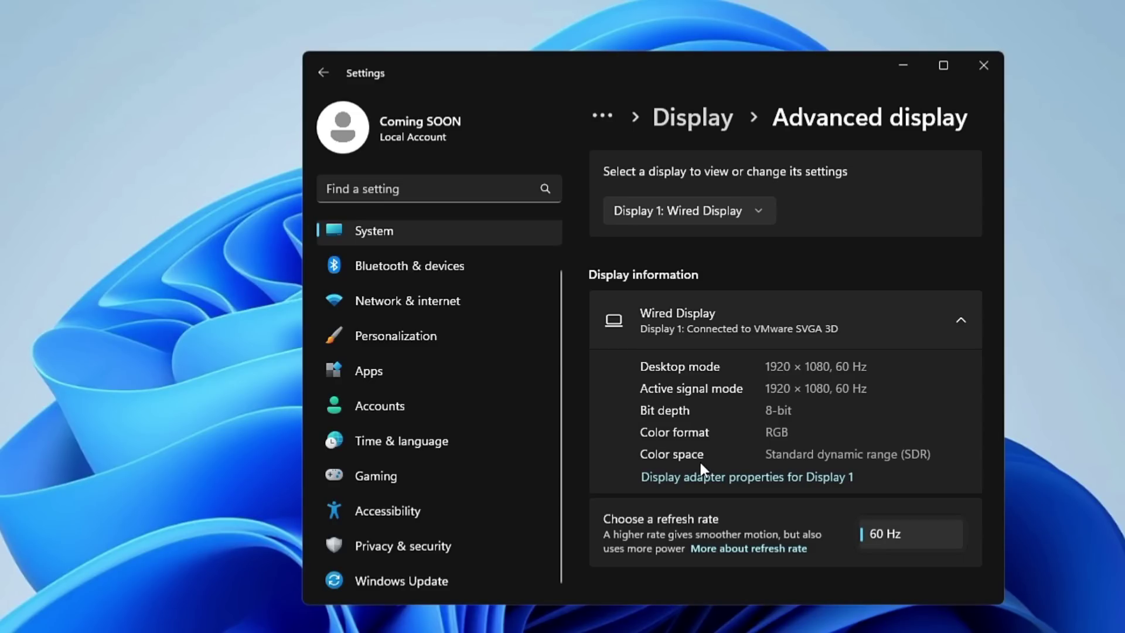
click(371, 229)
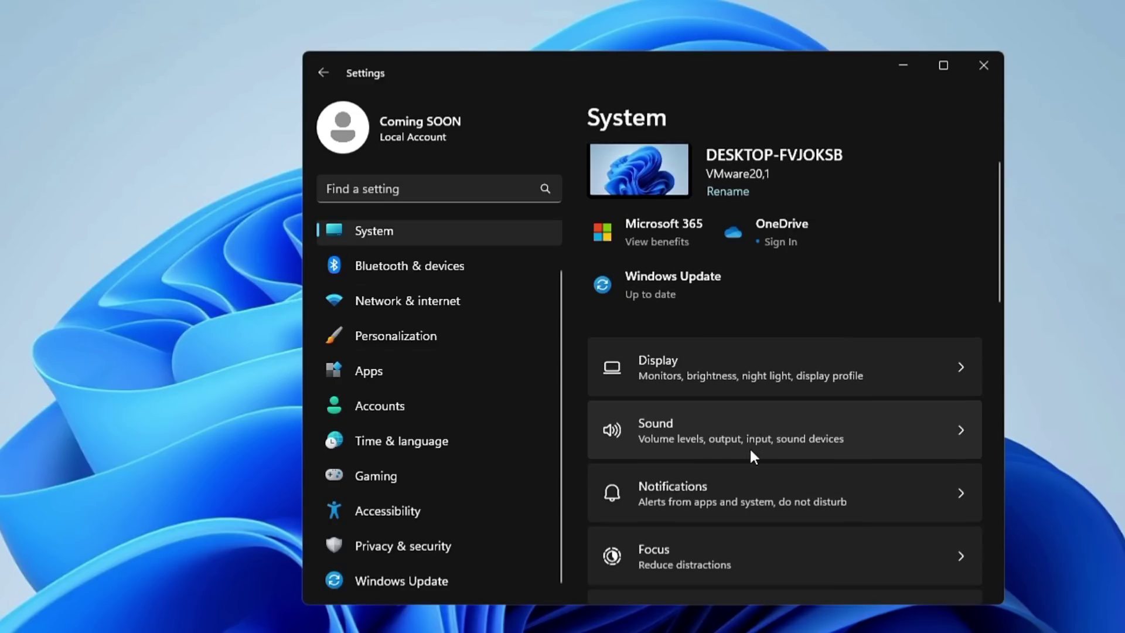
scroll(744, 457, down, 3)
click(713, 485)
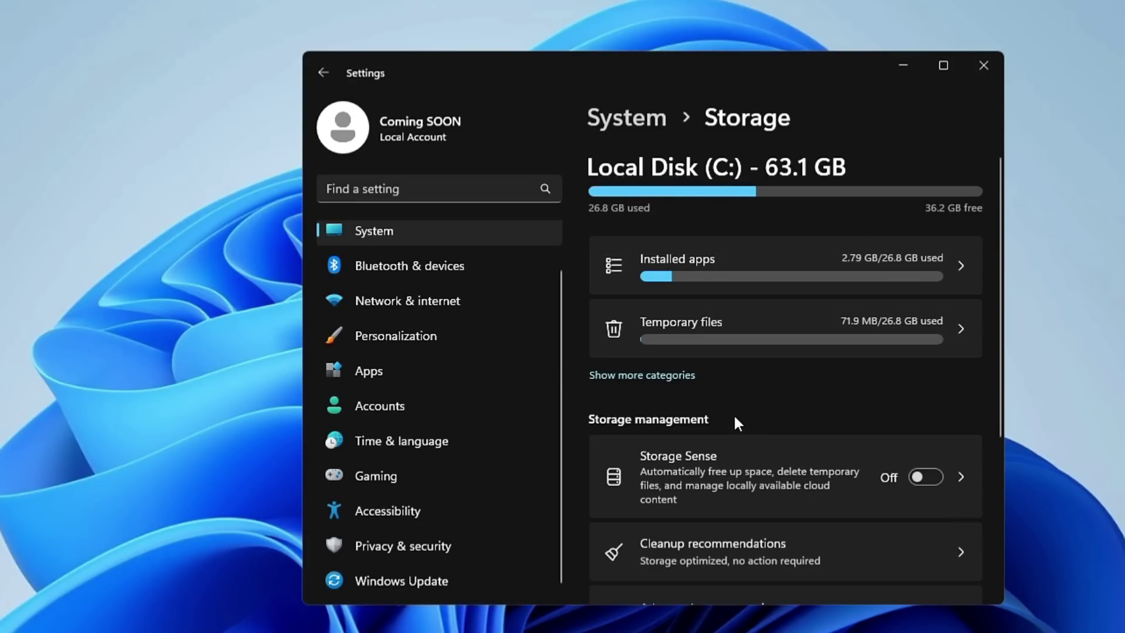
Review the Game Bar controller setting in the Gaming settings and open the Game Mode page.
click(389, 477)
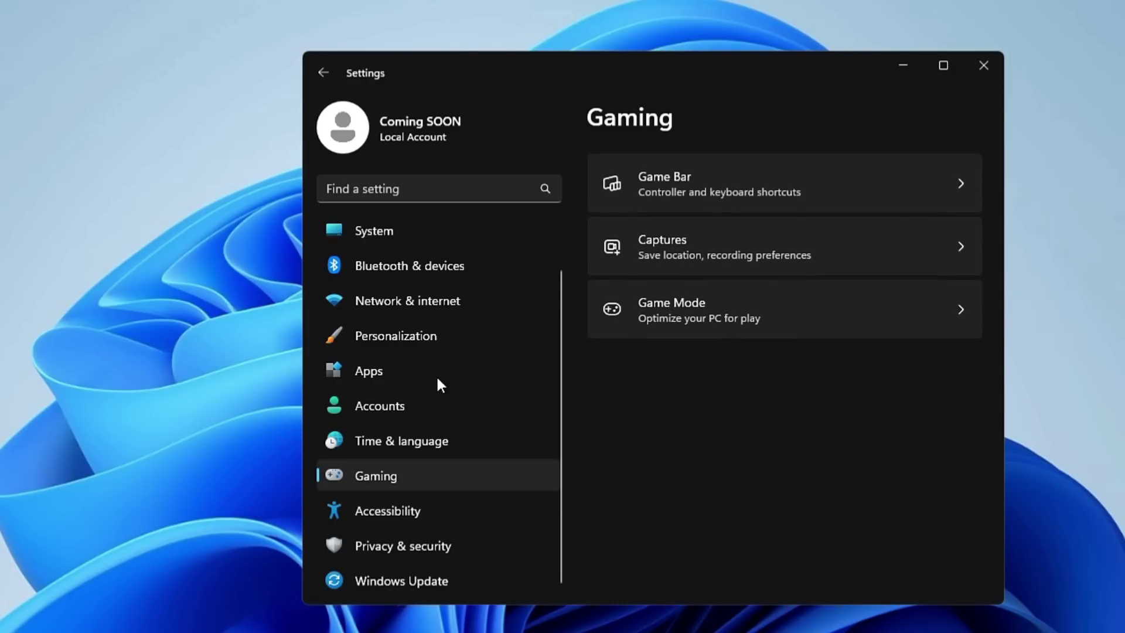
click(736, 170)
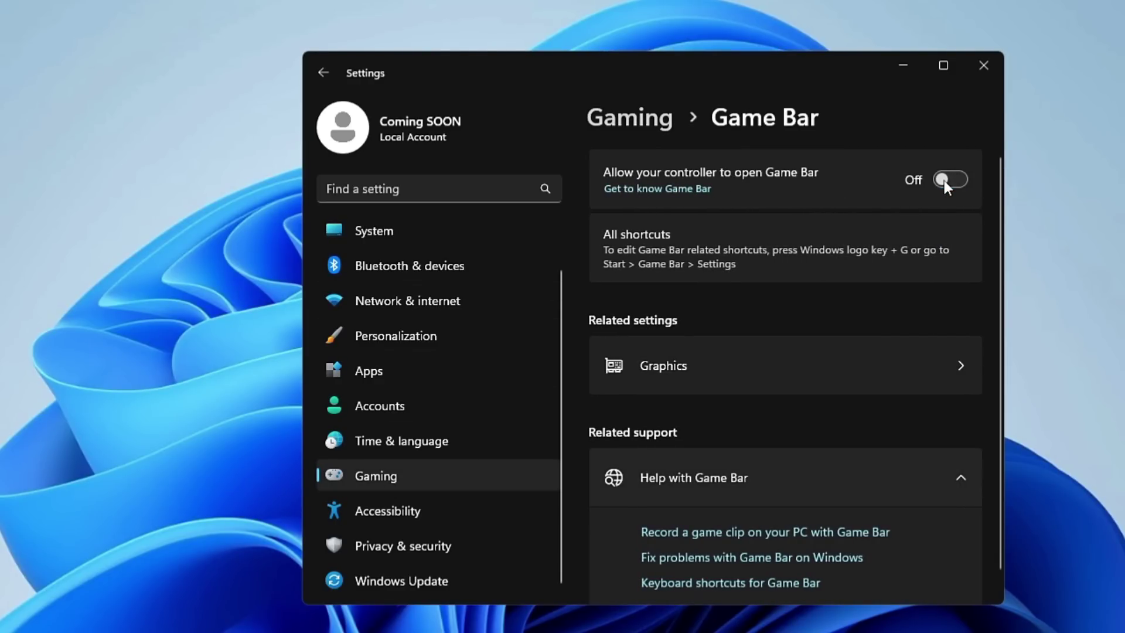
click(330, 71)
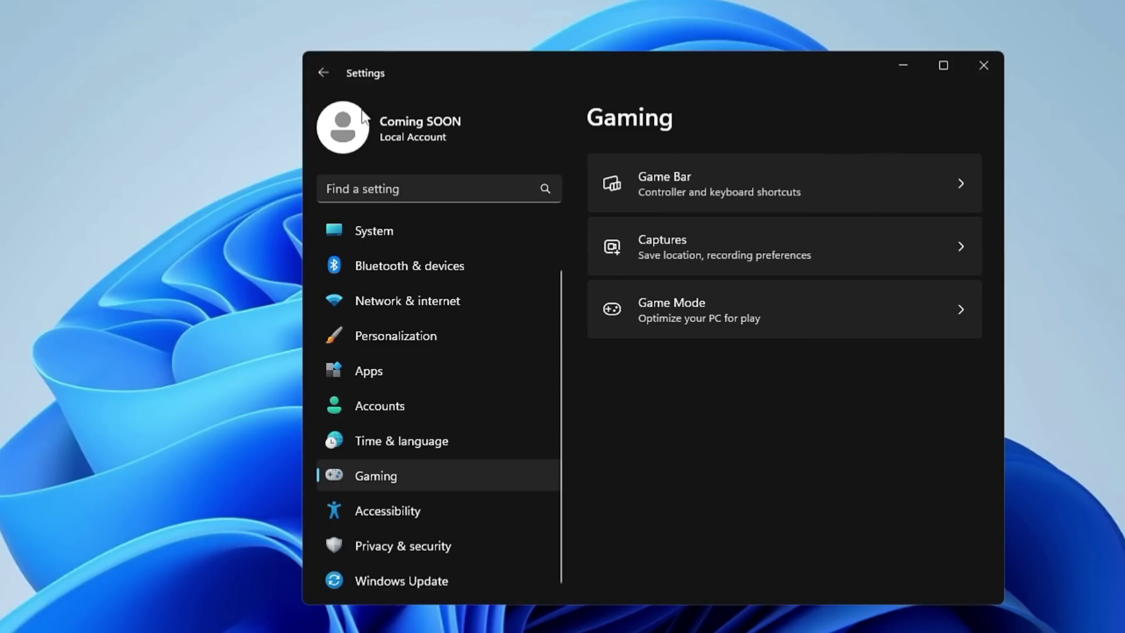
click(750, 299)
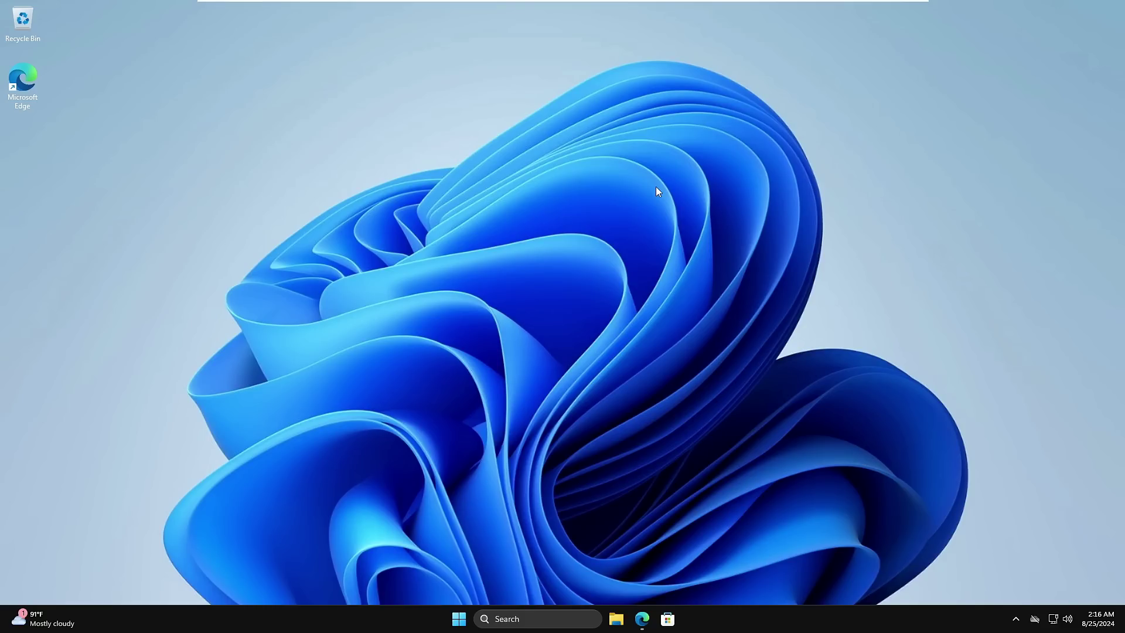
Search Windows for "graphics settings", open the Graphics page and start browsing for a desktop app to add.
click(495, 616)
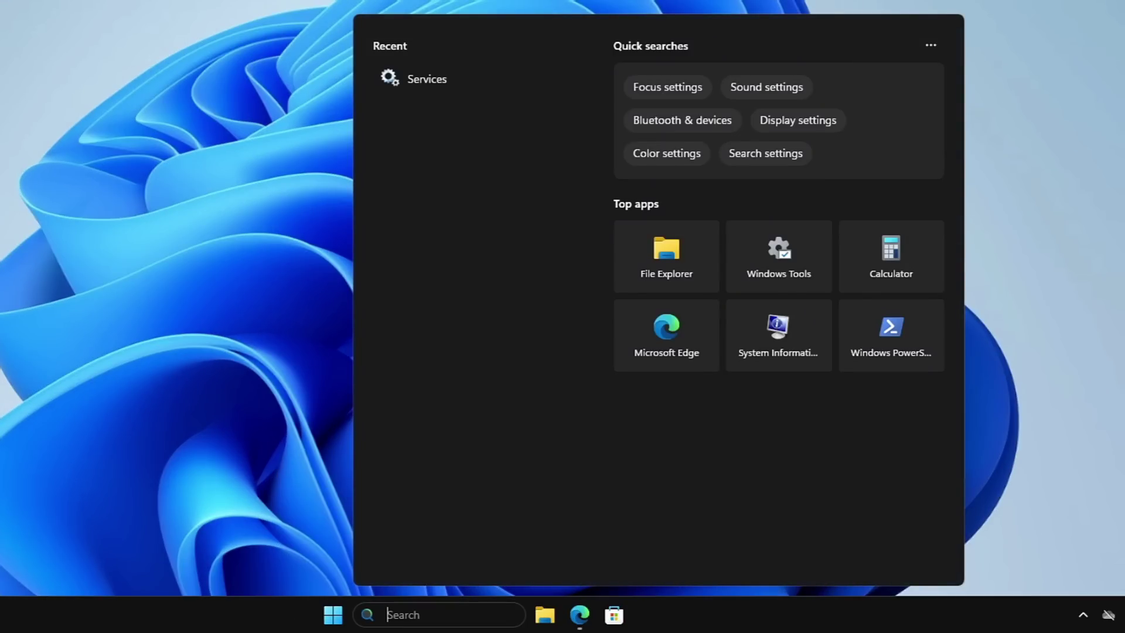
text(graphics settings)
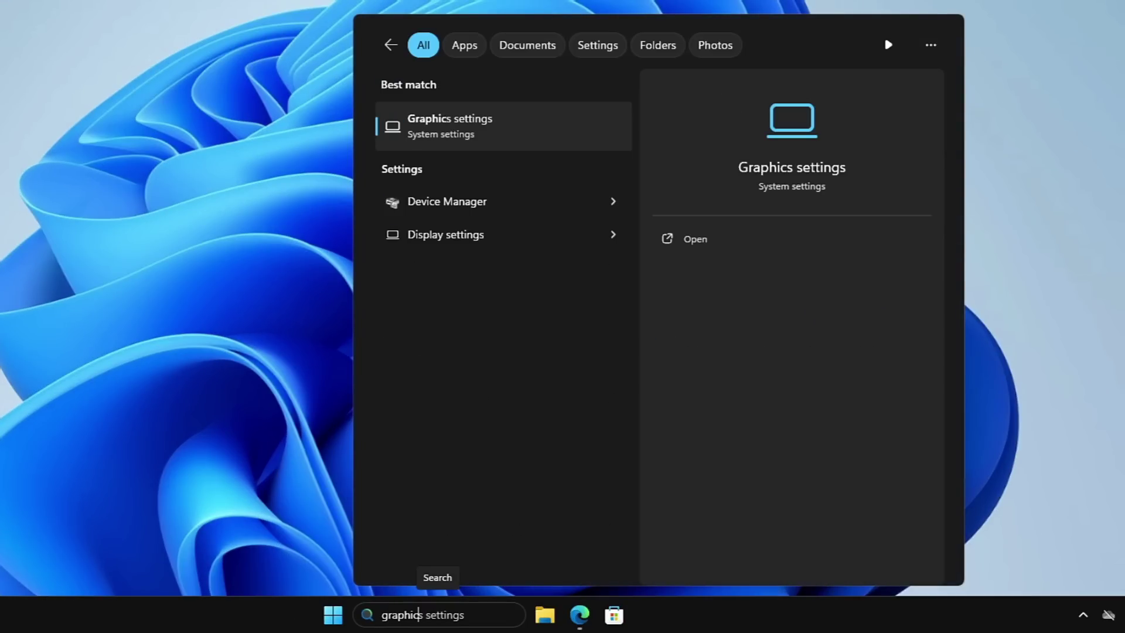
click(477, 131)
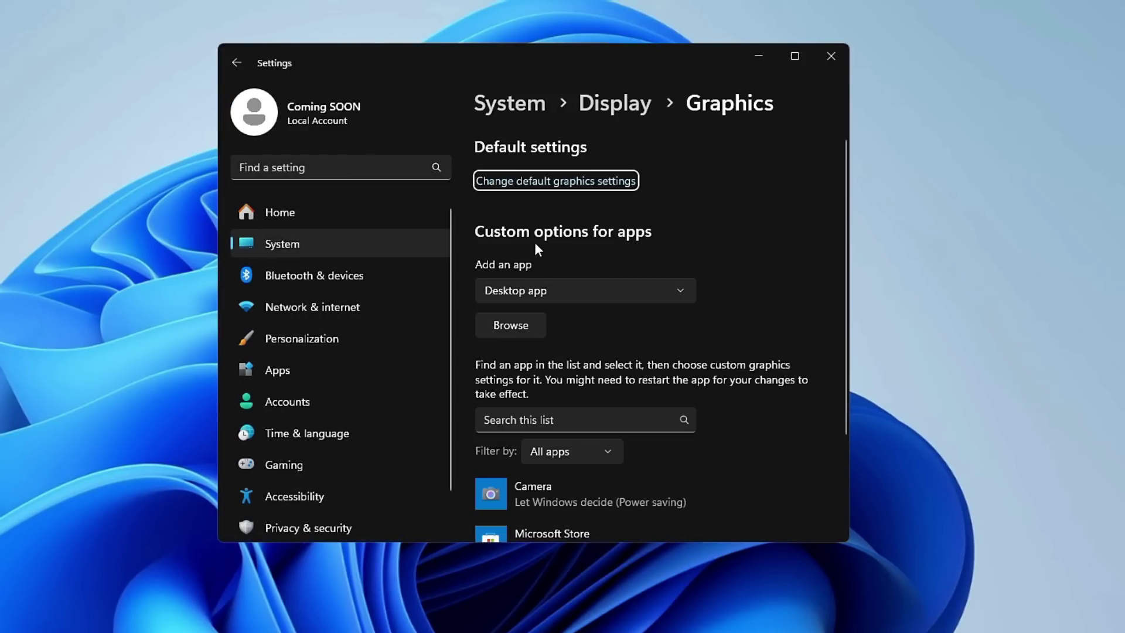
click(519, 325)
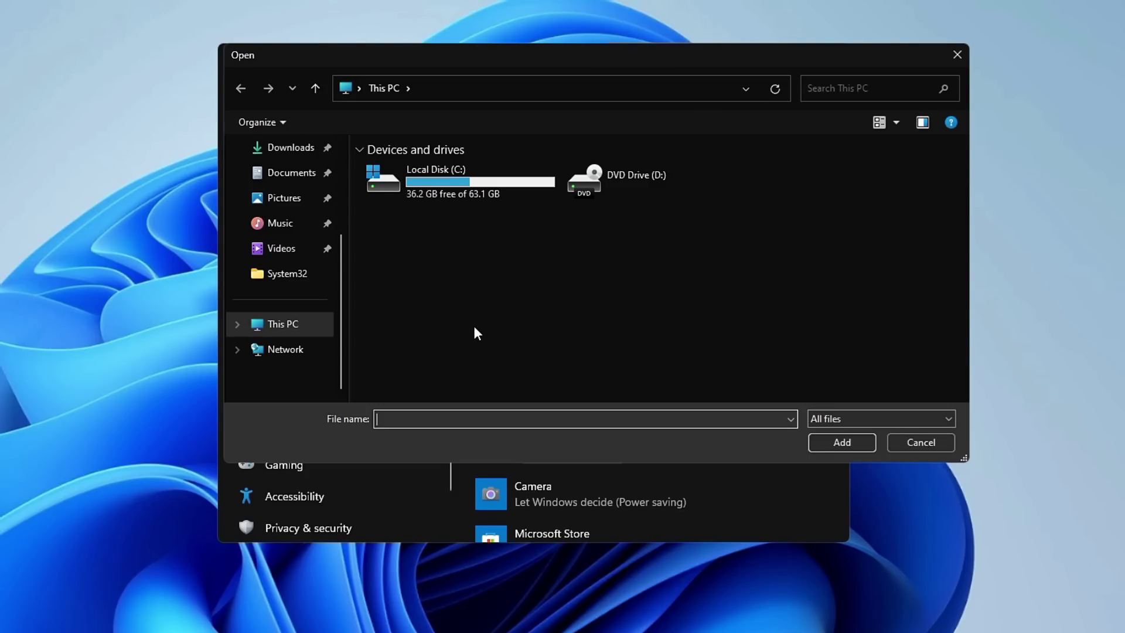
Search Windows for "edge" and follow the Microsoft Edge shortcut to the folder containing its msedge program file.
key(super+s)
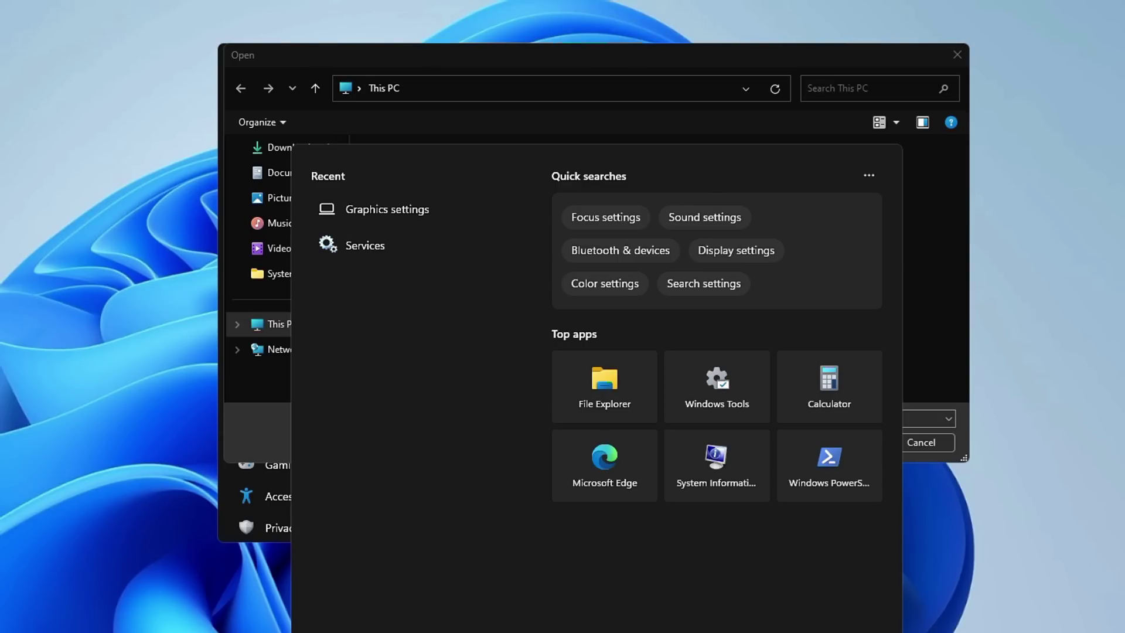
text(edge)
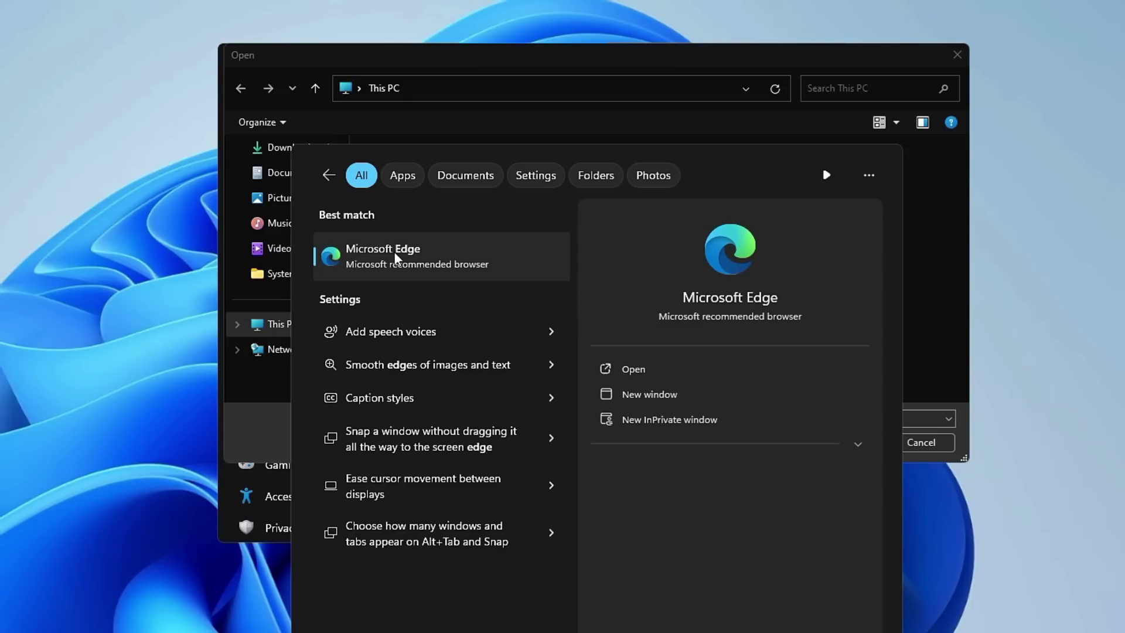
right_click(396, 257)
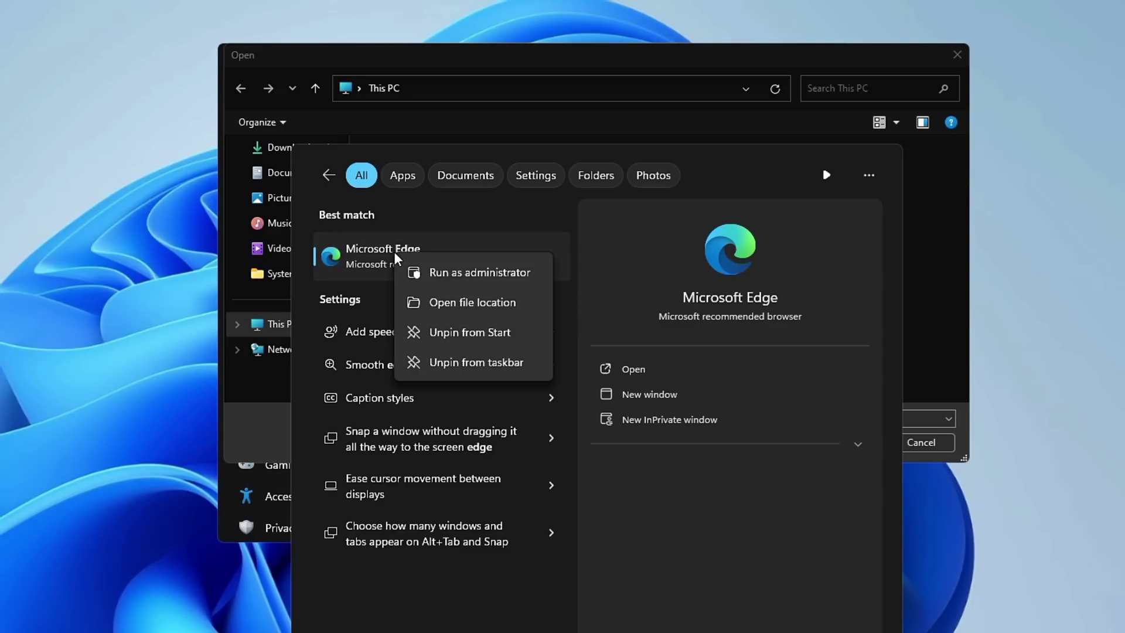
click(460, 303)
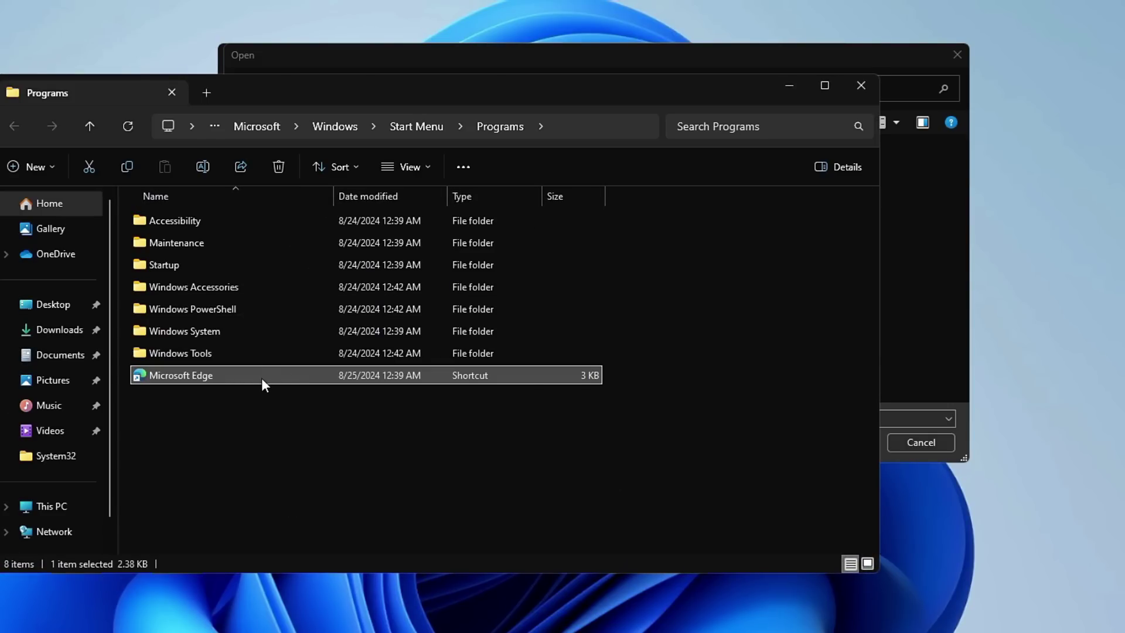
right_click(261, 378)
click(329, 406)
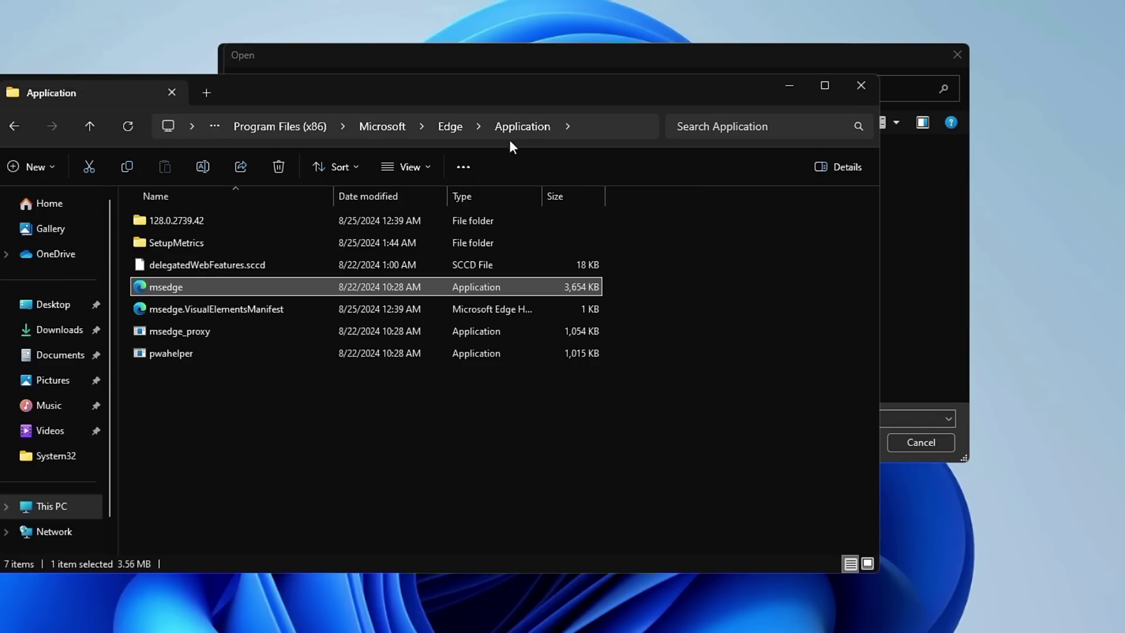
Copy the Edge folder path C:\Program Files (x86)\Microsoft\Edge\Application.
click(621, 125)
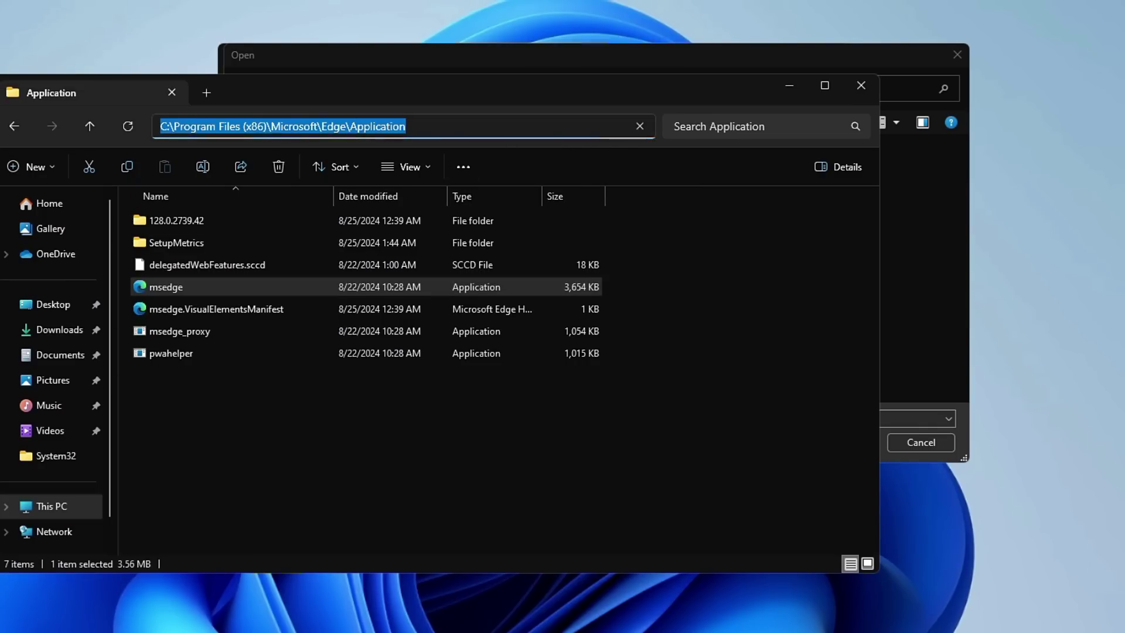
right_click(290, 128)
click(338, 170)
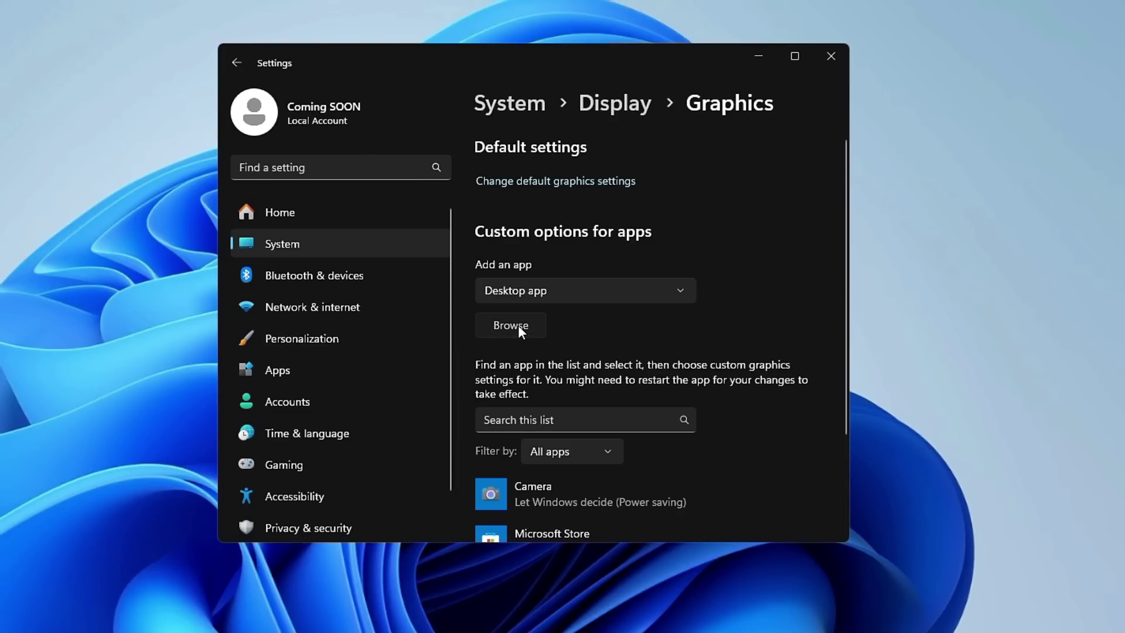
Add msedge from C:\Program Files (x86)\Microsoft\Edge\Application to the custom graphics options for desktop apps.
click(517, 325)
click(542, 92)
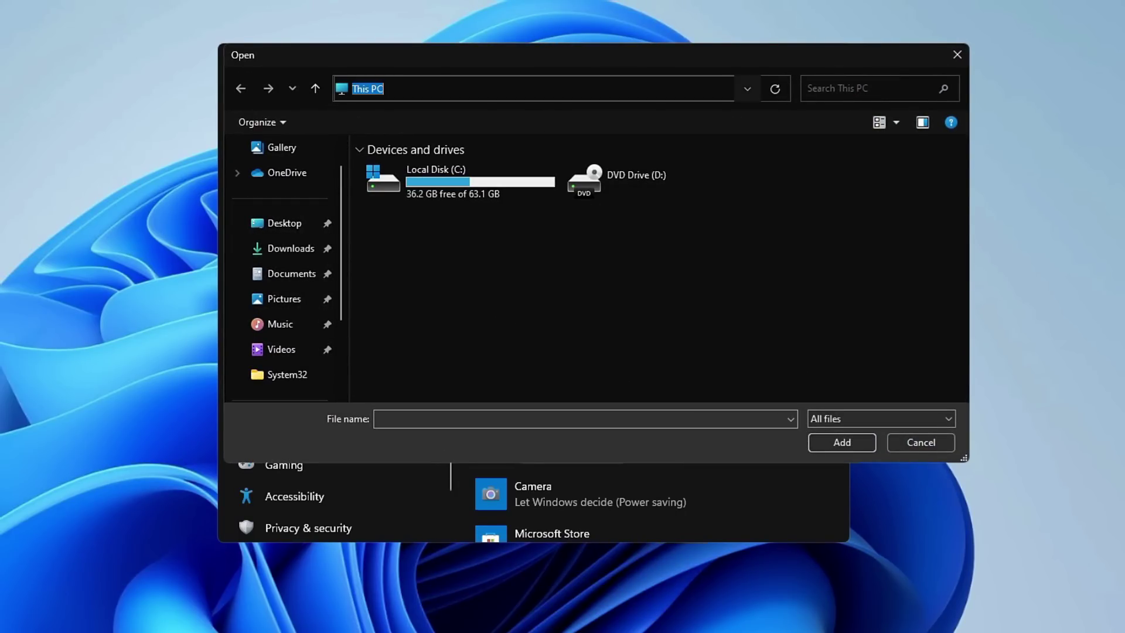
key(ctrl+v)
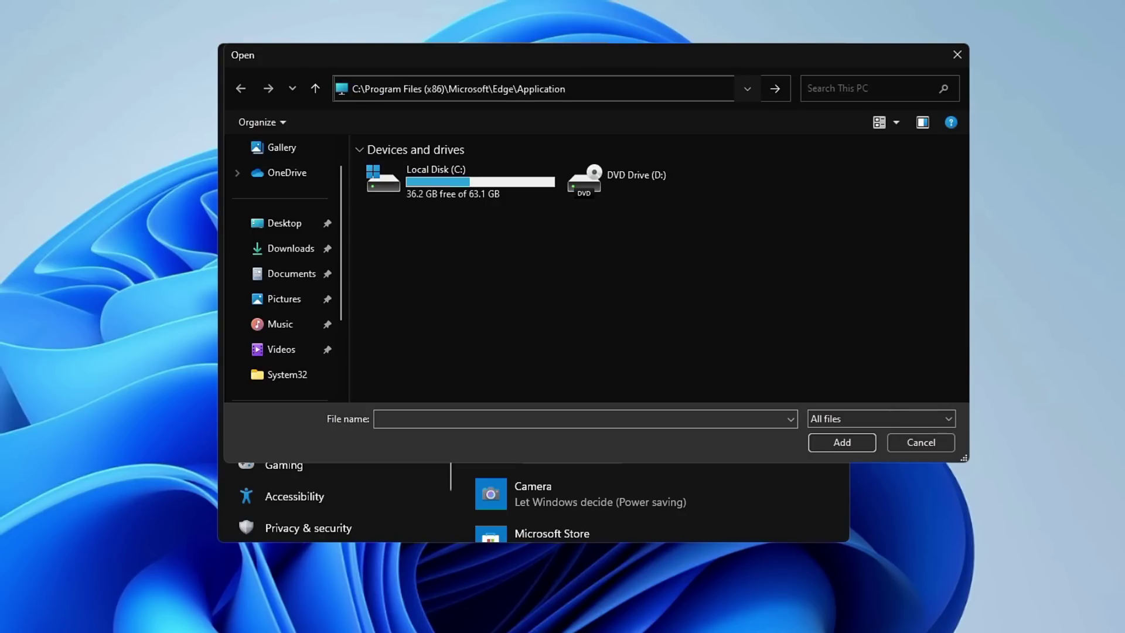
key(Return)
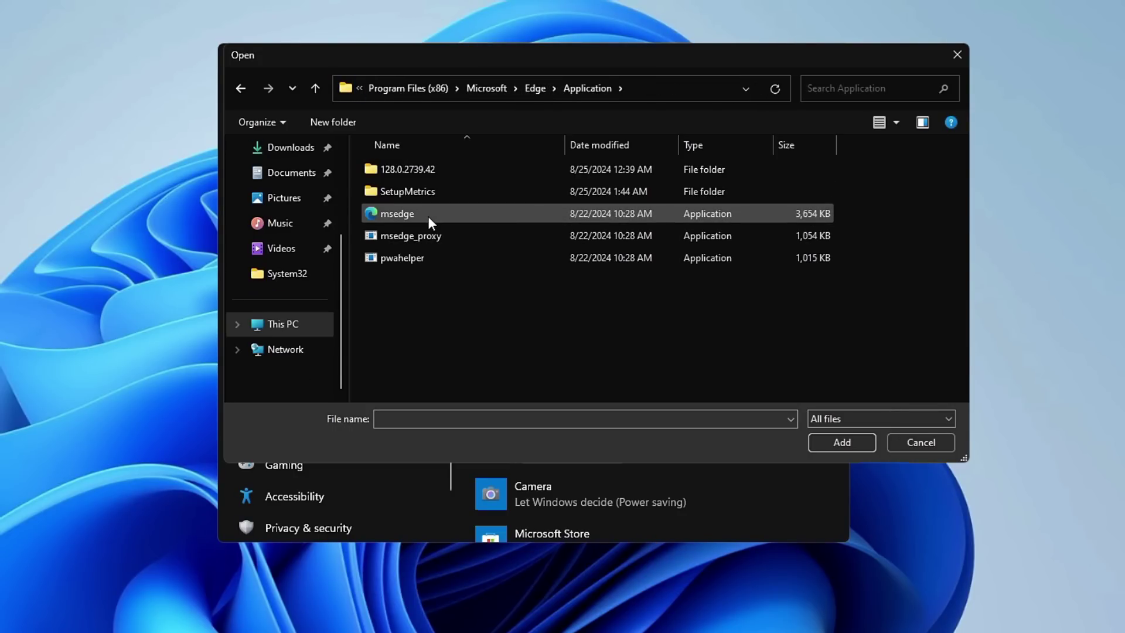
click(425, 216)
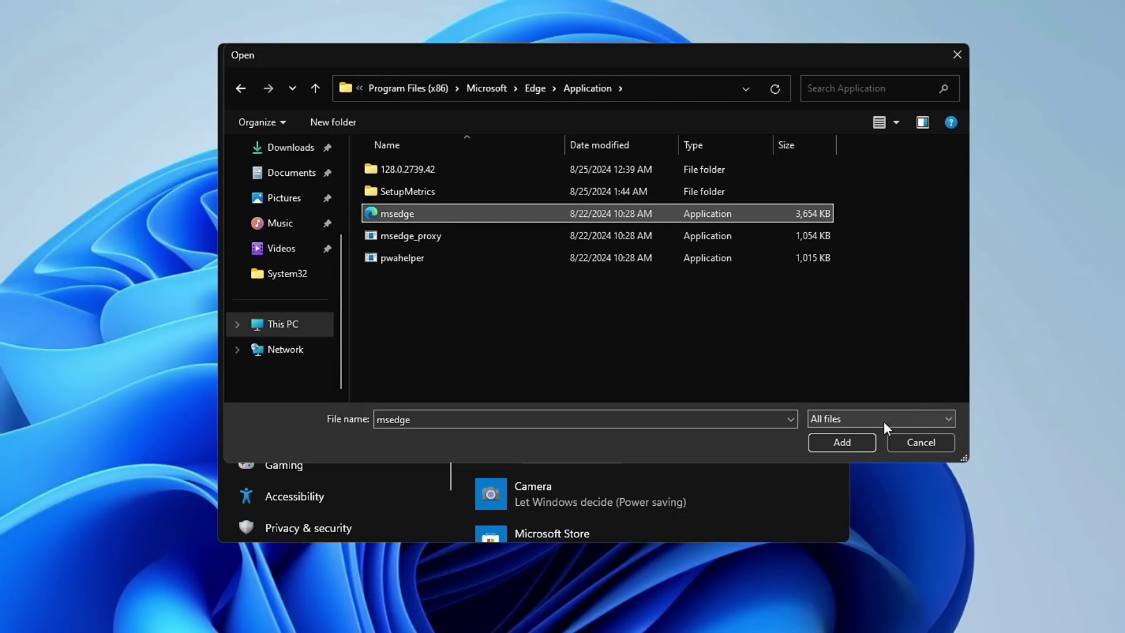
click(849, 441)
Set Microsoft Edge's graphics preference to High performance and save it.
scroll(711, 369, down, 3)
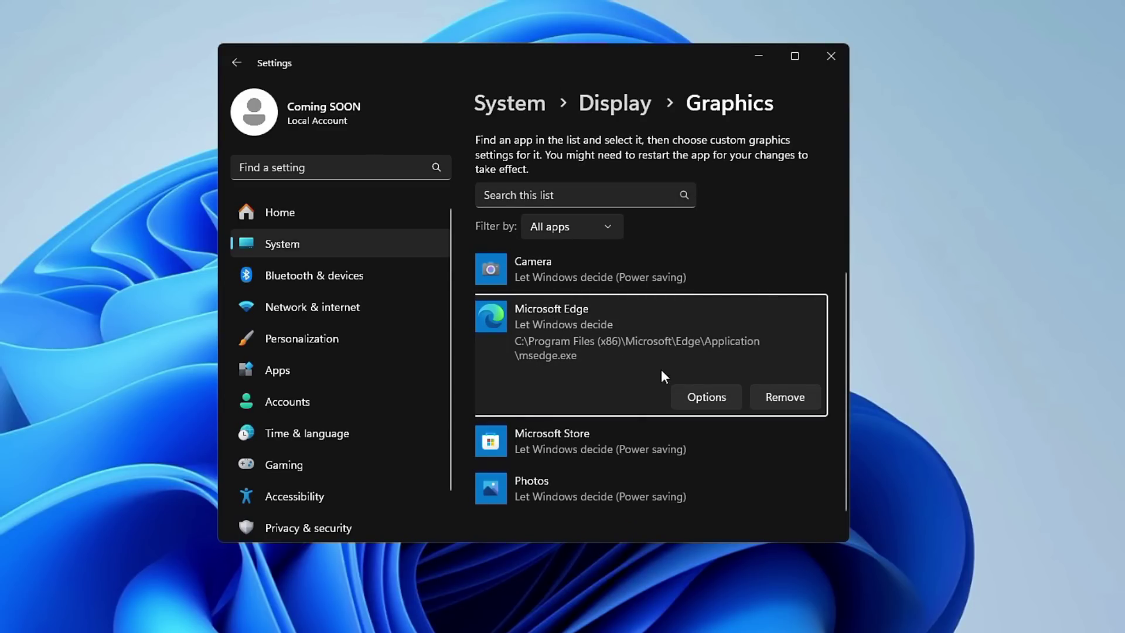
click(704, 396)
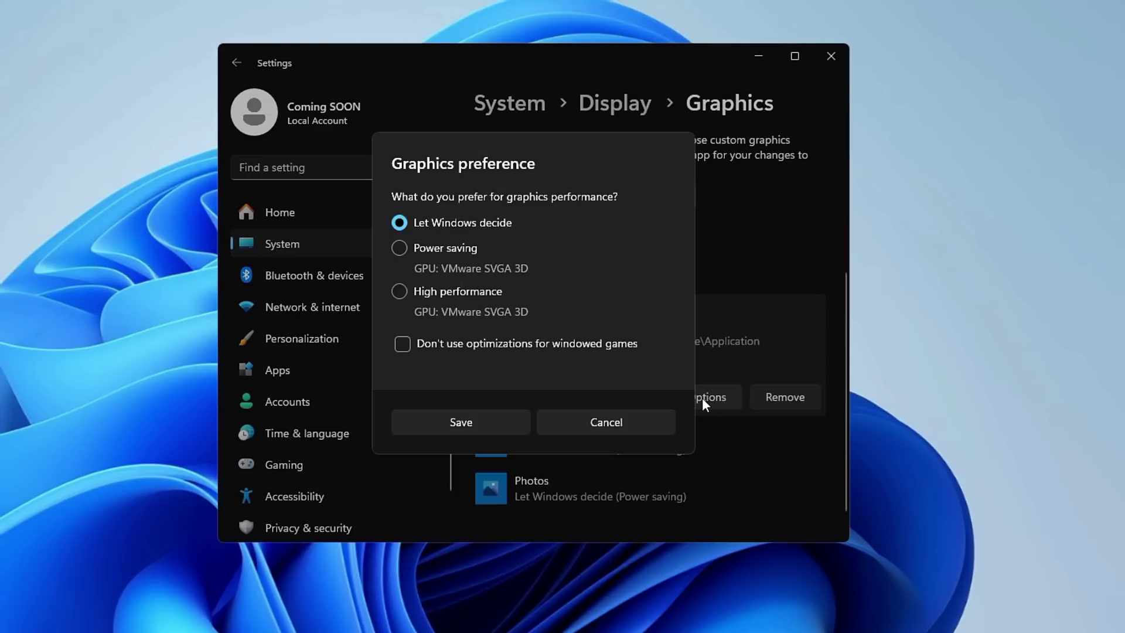
click(400, 292)
click(472, 424)
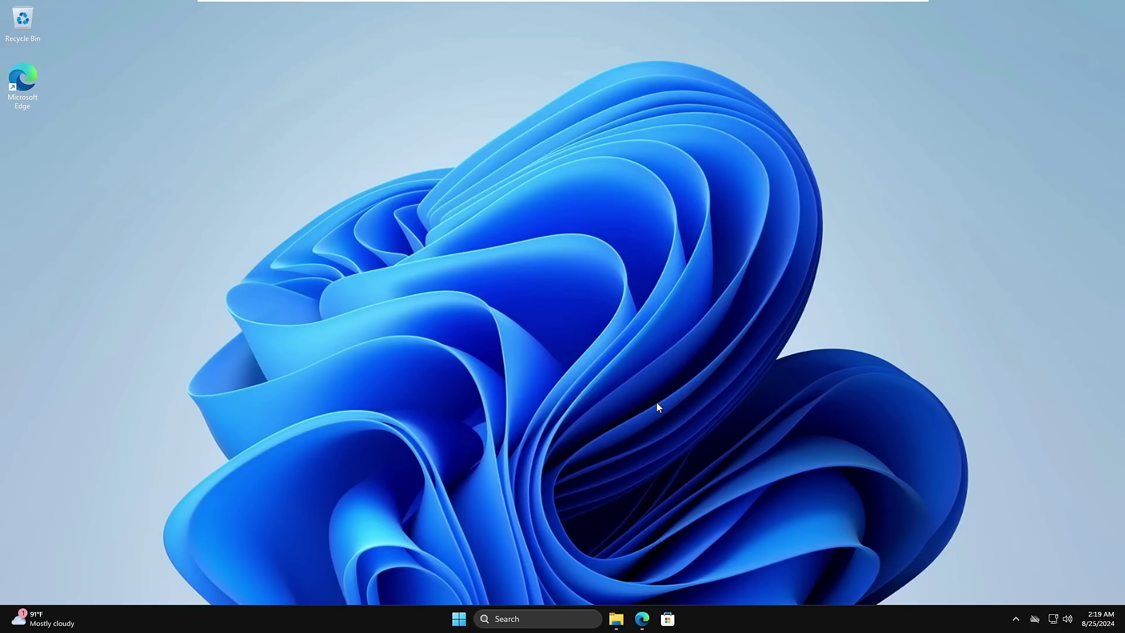
Switch to Microsoft Edge, search for "hitman pro" in a new tab and open the official HitmanPro site.
click(642, 619)
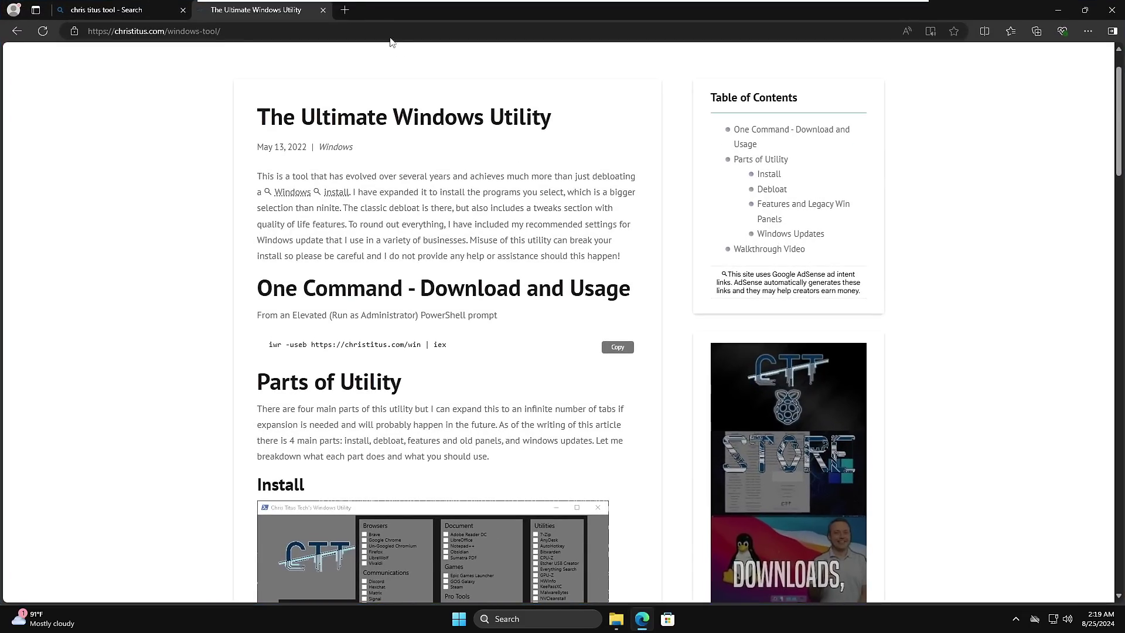
click(346, 11)
text(hitman pro)
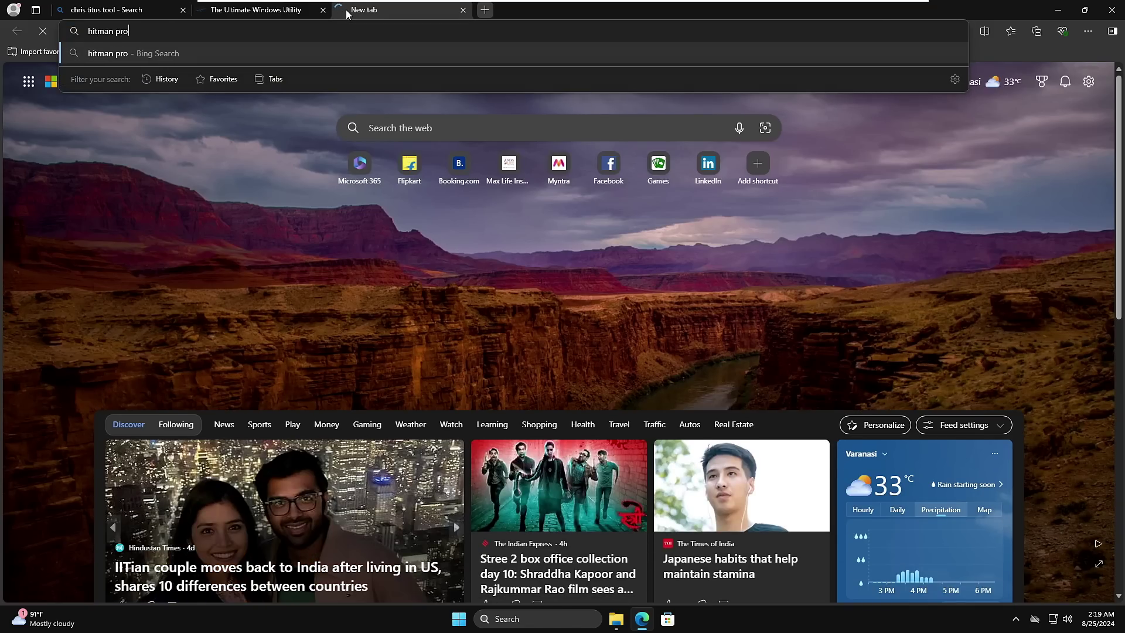
key(Return)
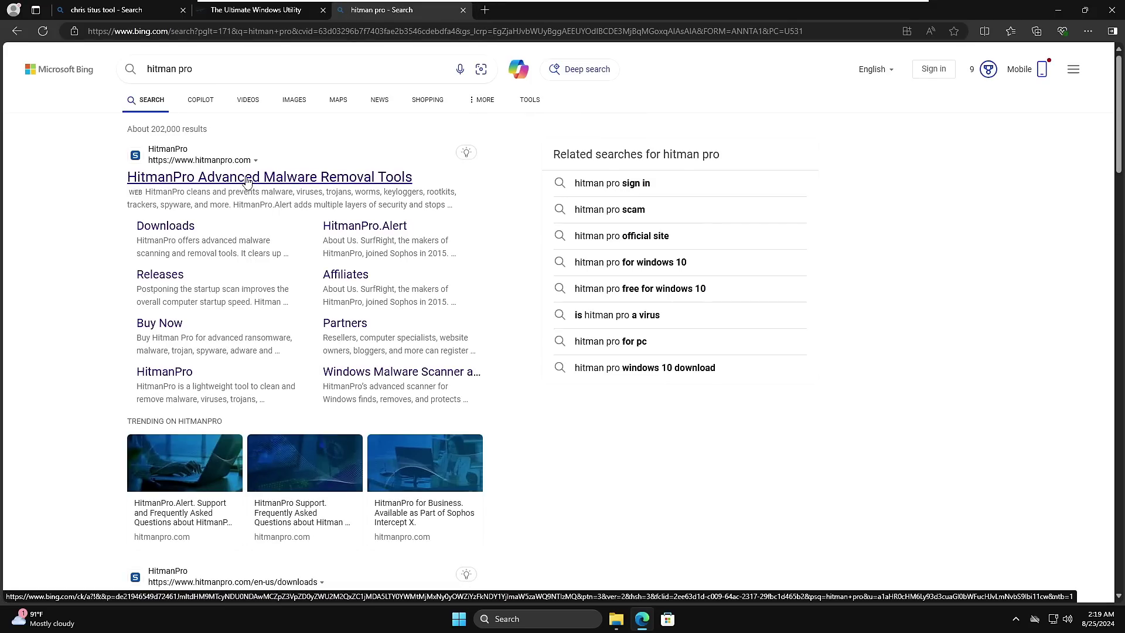
click(349, 182)
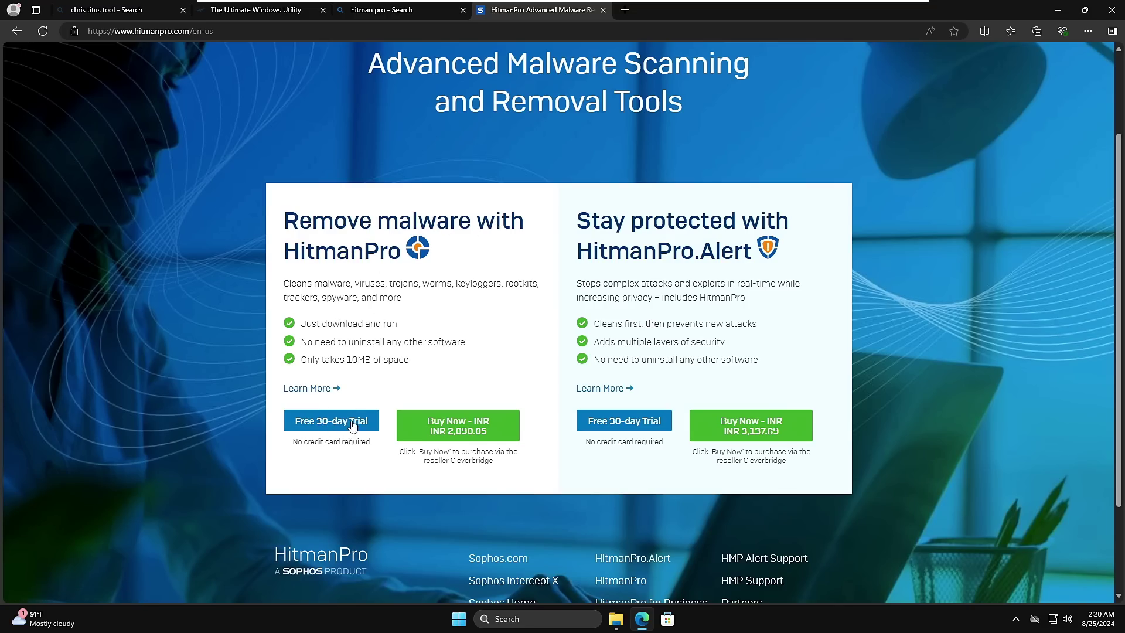
Download the 64-bit HitmanPro trial, run HitmanPro_x64.exe with administrator approval and minimize the browser.
click(352, 425)
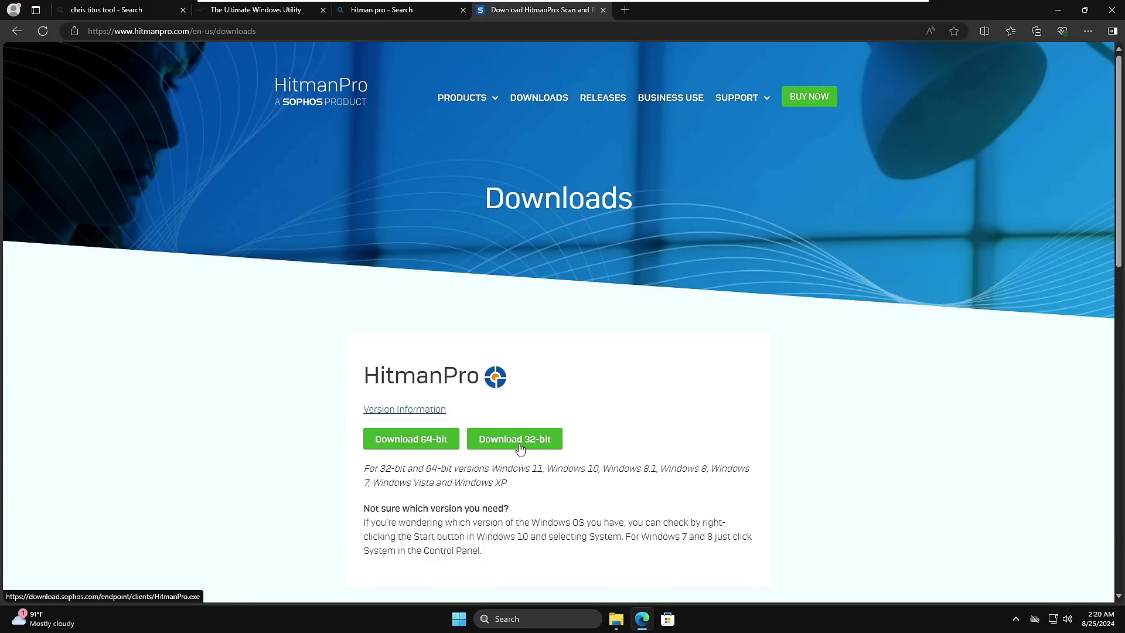
click(444, 446)
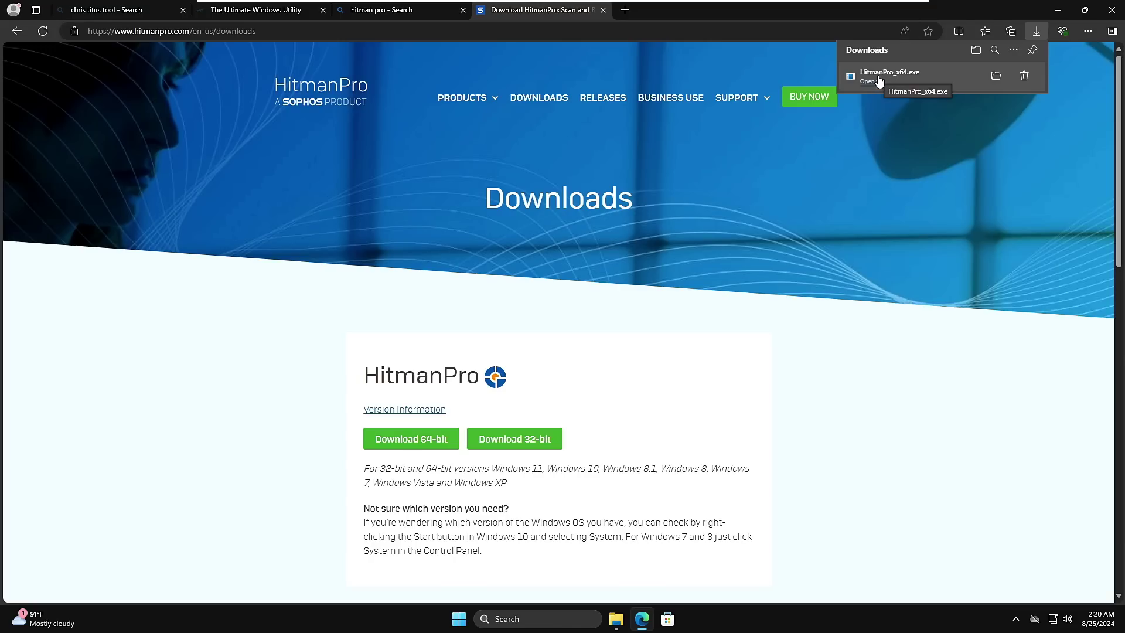
click(878, 75)
click(530, 408)
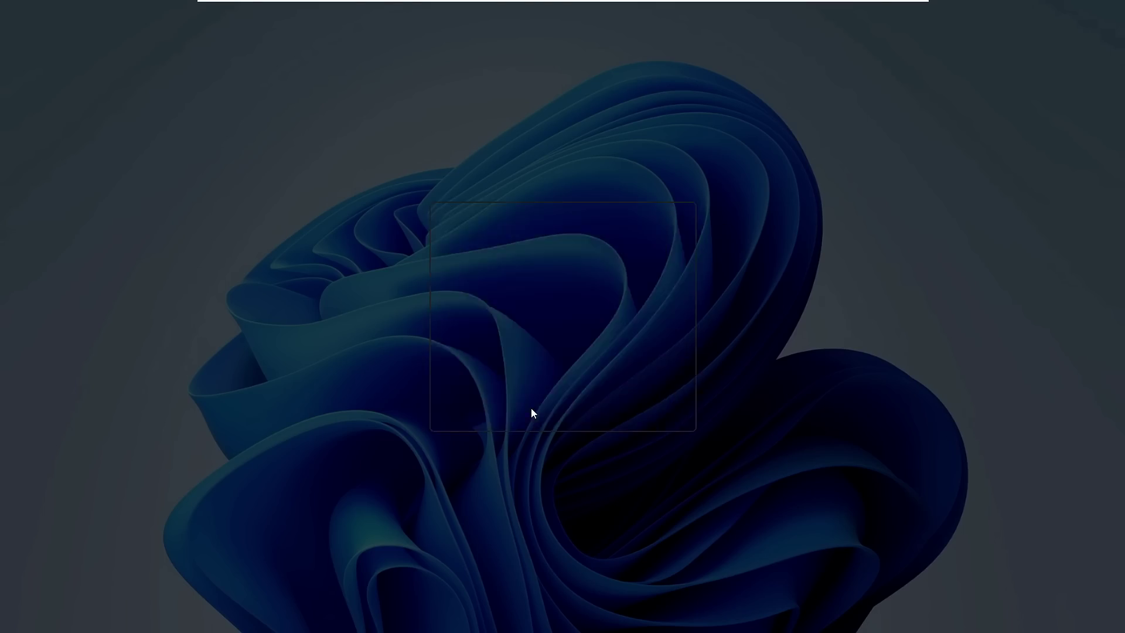
click(1060, 11)
click(1060, 11)
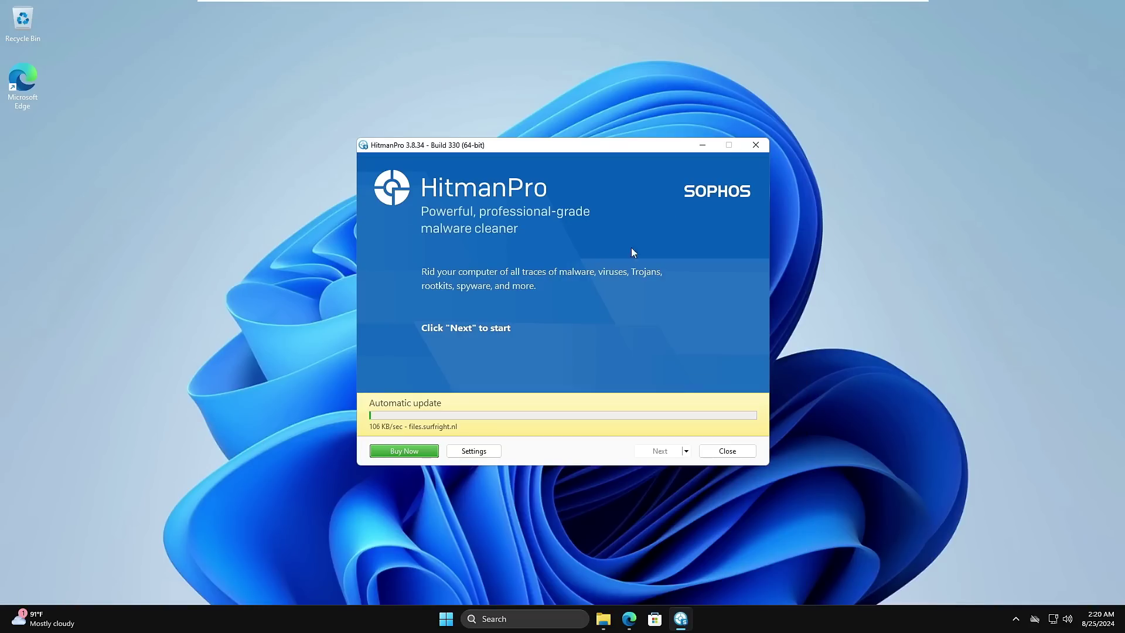
Start a one-time HitmanPro scan without storing a copy of the program, and allow it to close all running Internet browsers.
click(664, 452)
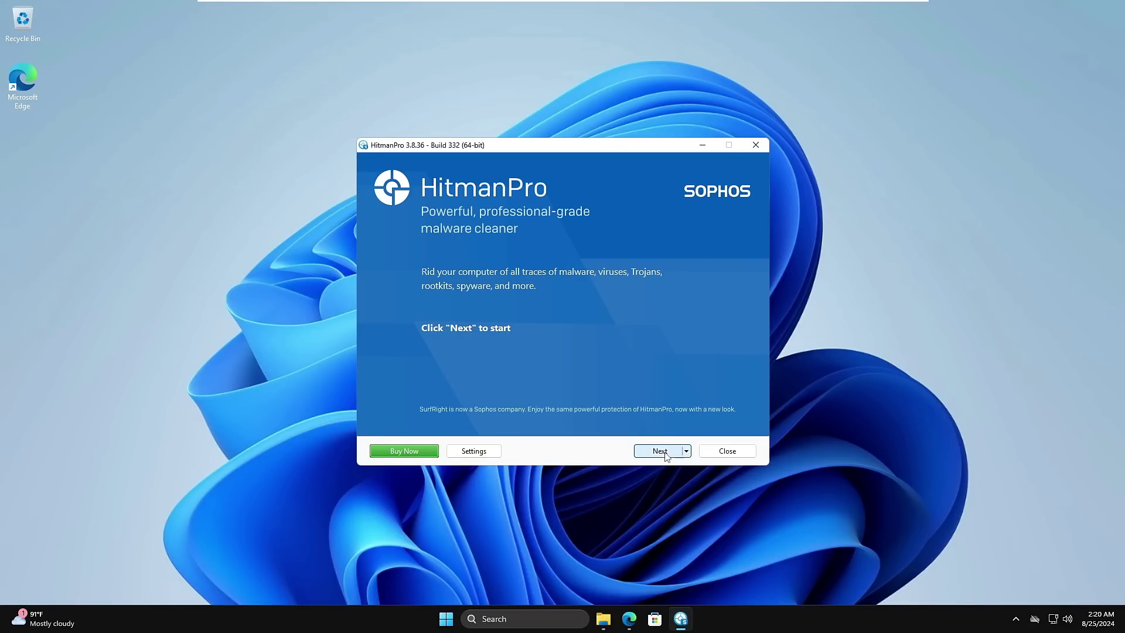
click(662, 451)
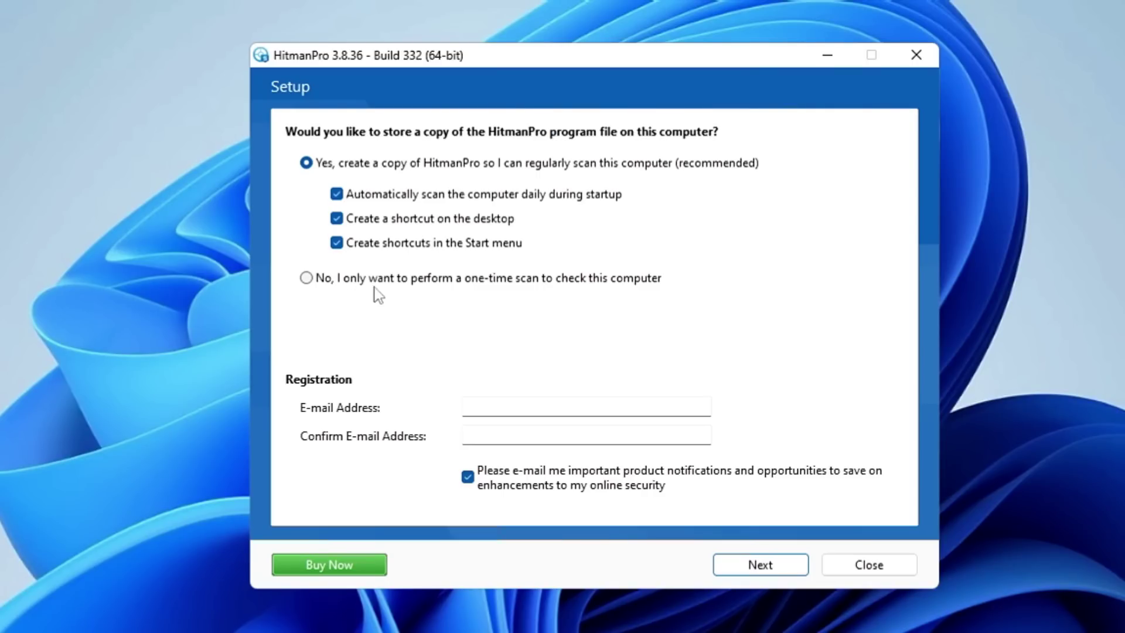
click(610, 279)
click(768, 564)
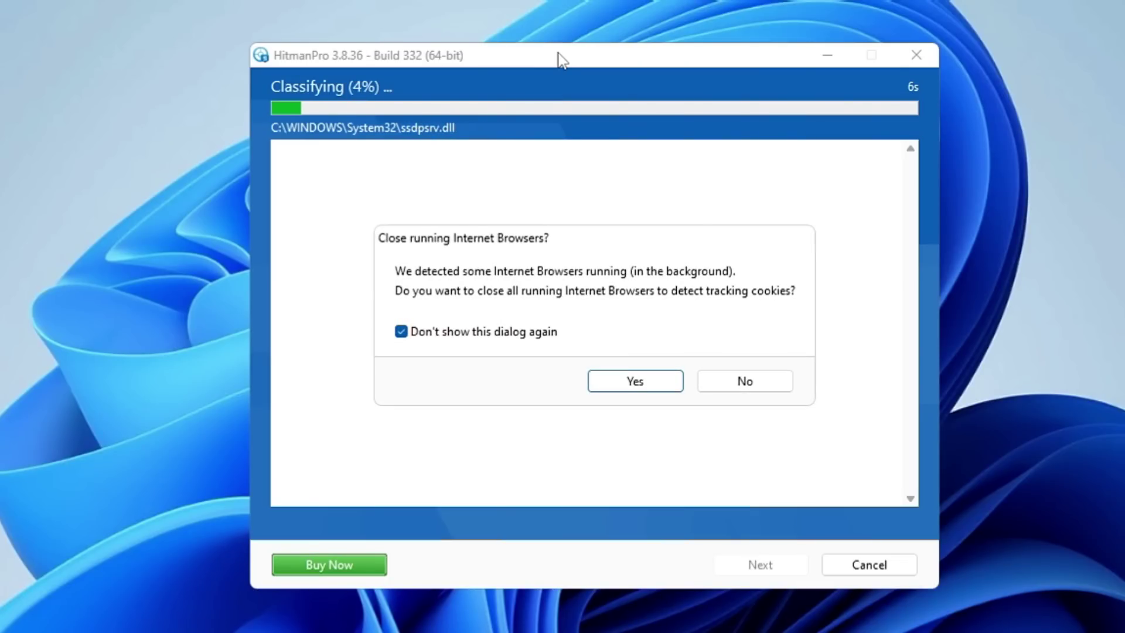
click(631, 384)
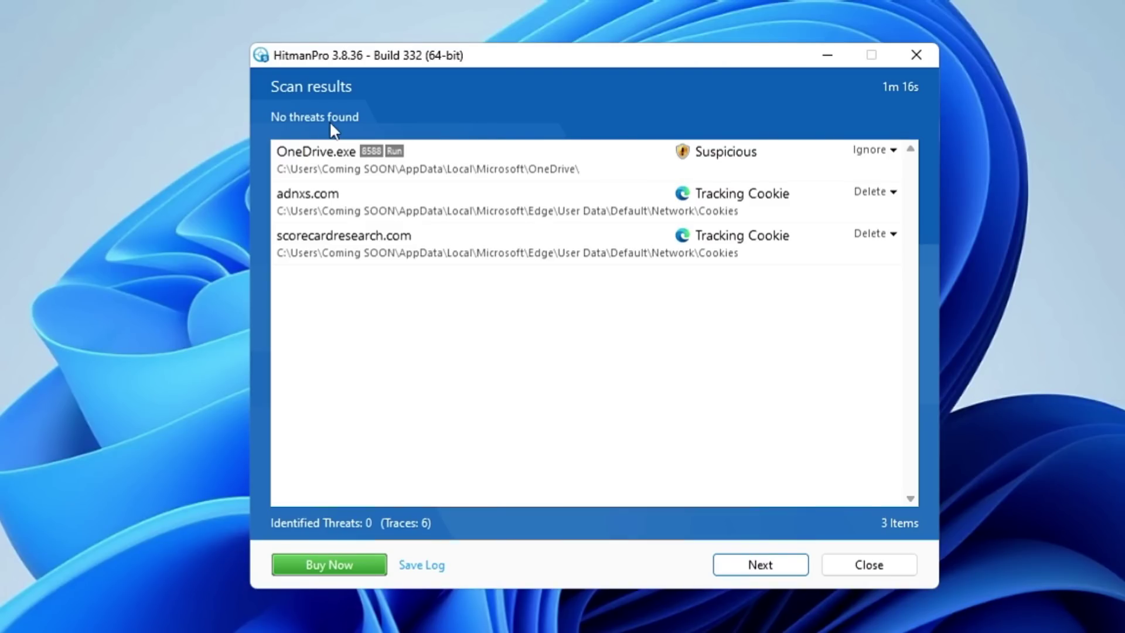
Delete the adnxs.com and scorecardresearch.com tracking cookies while ignoring OneDrive.exe, and close HitmanPro.
click(771, 574)
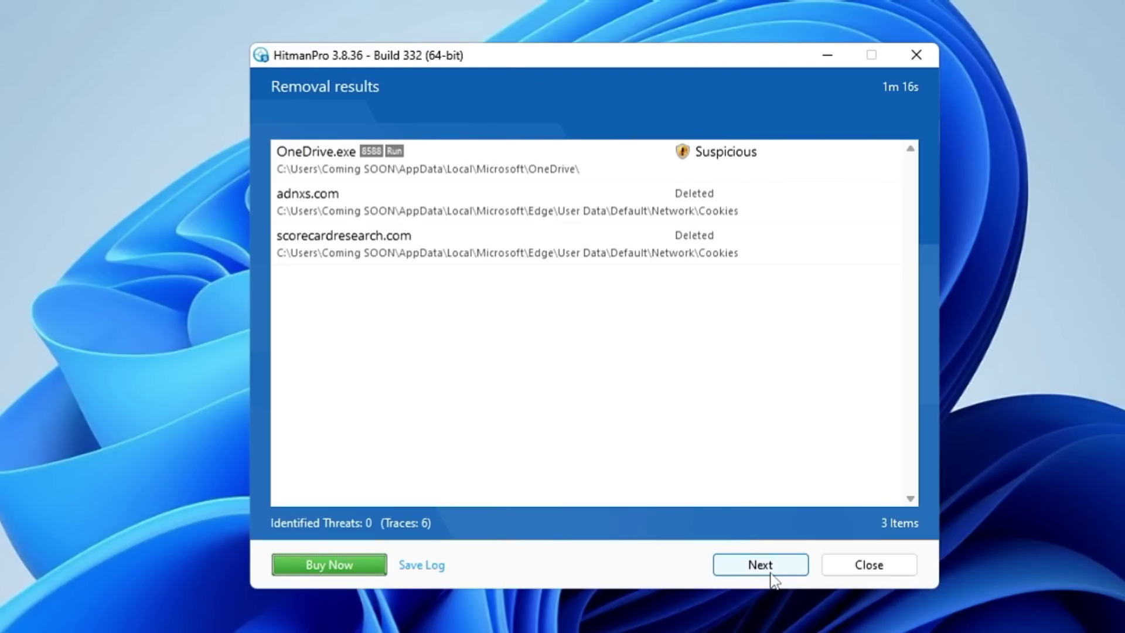
click(771, 575)
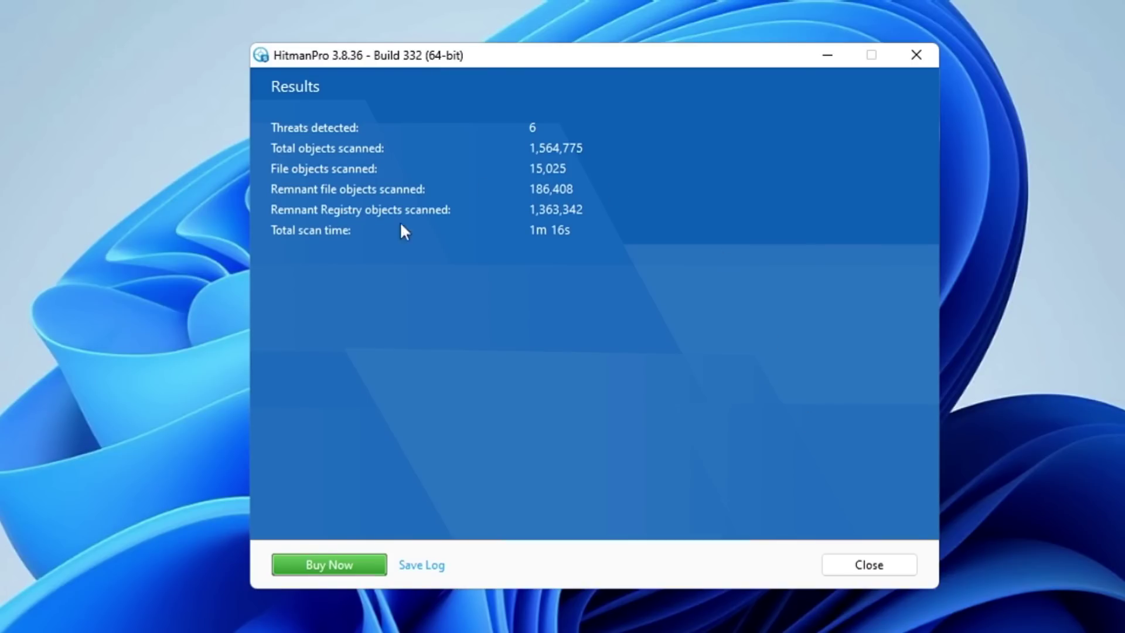
click(888, 569)
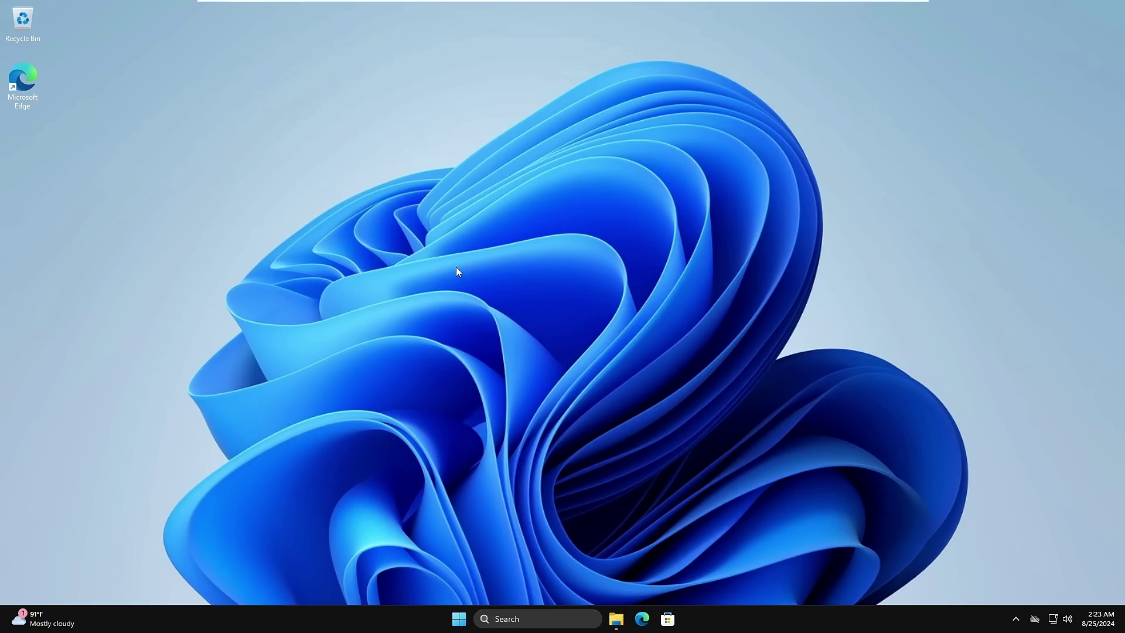
Restart the computer.
click(458, 619)
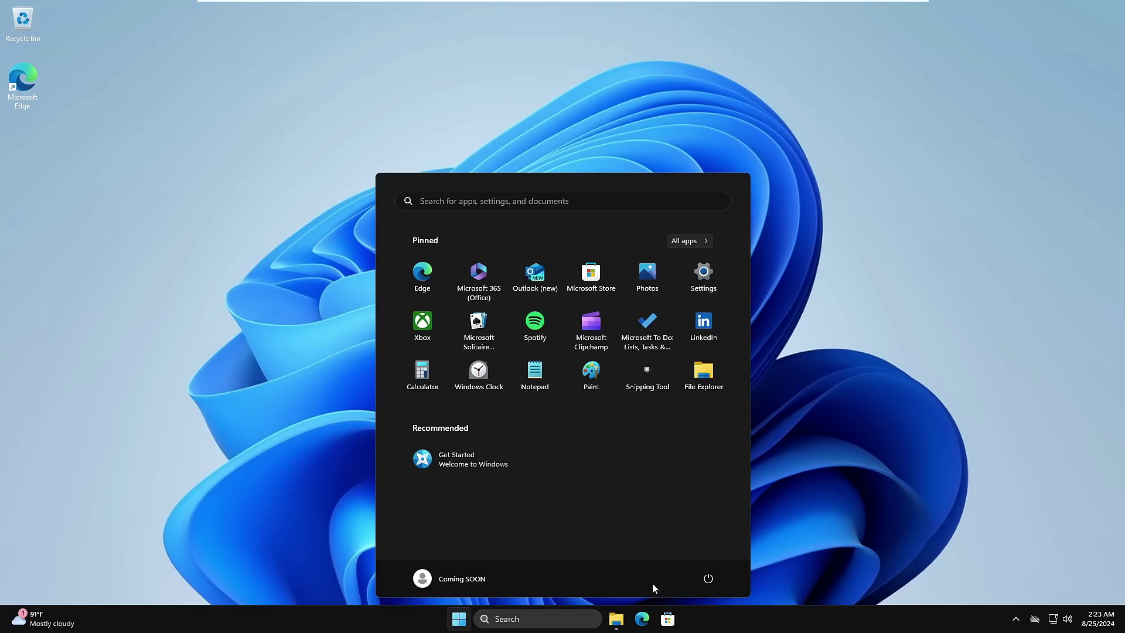
click(707, 579)
click(706, 556)
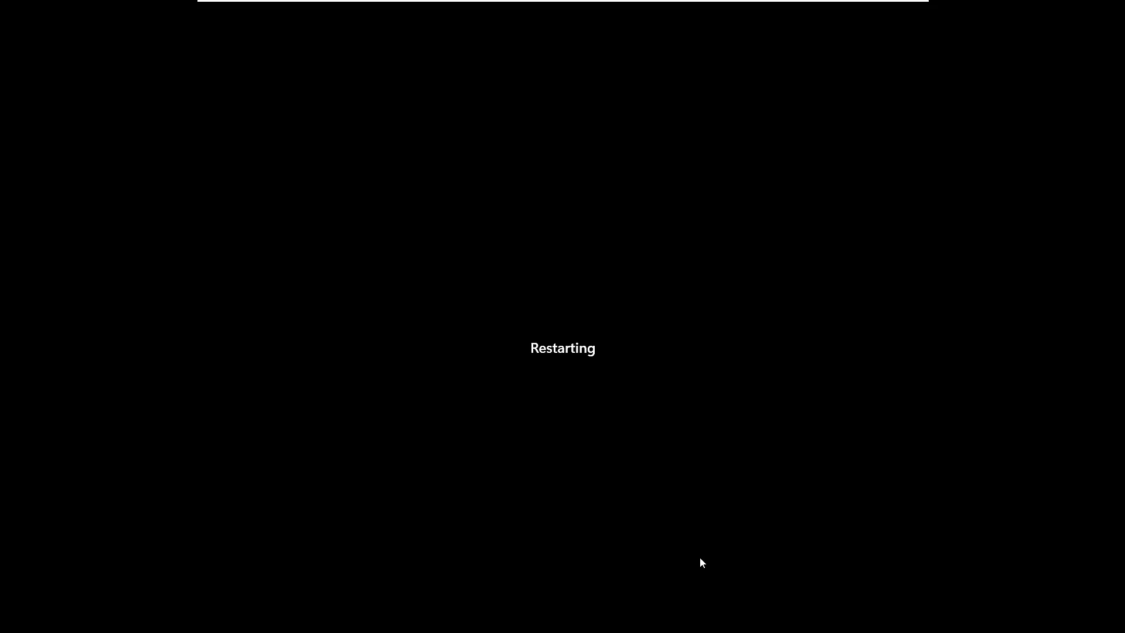